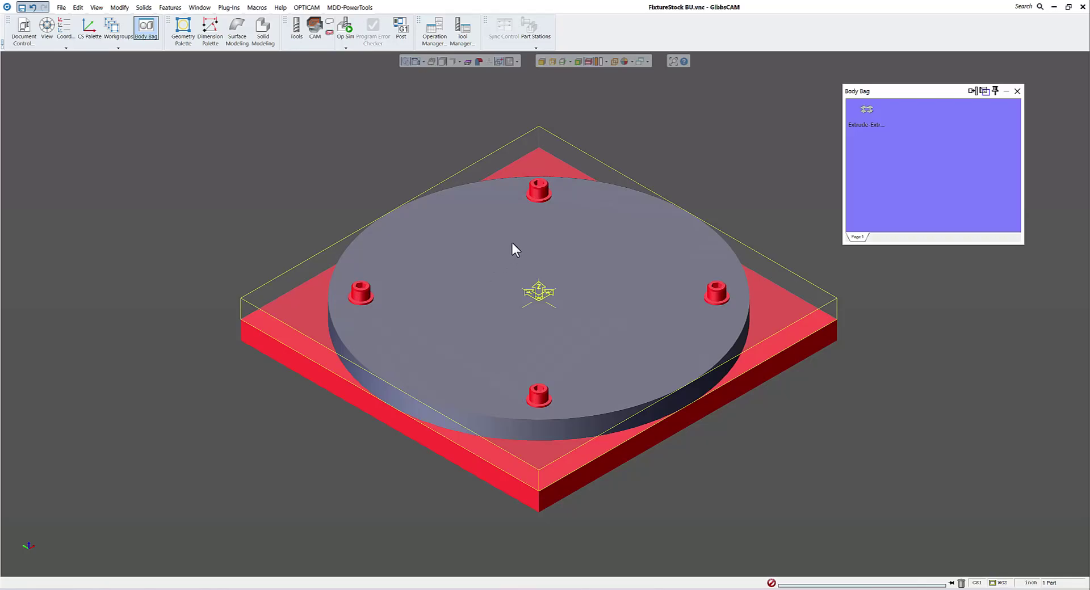
Store the round stock body in the Body Bag and bring the extruded part body out into the workspace.
left_click(469, 246)
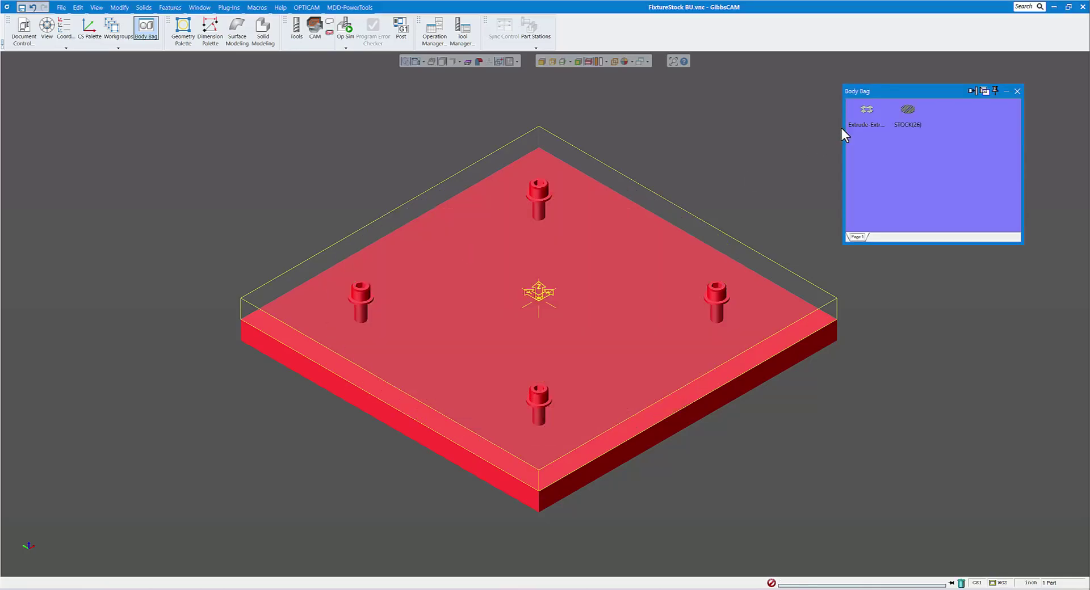
double_click(866, 110)
left_click(714, 136)
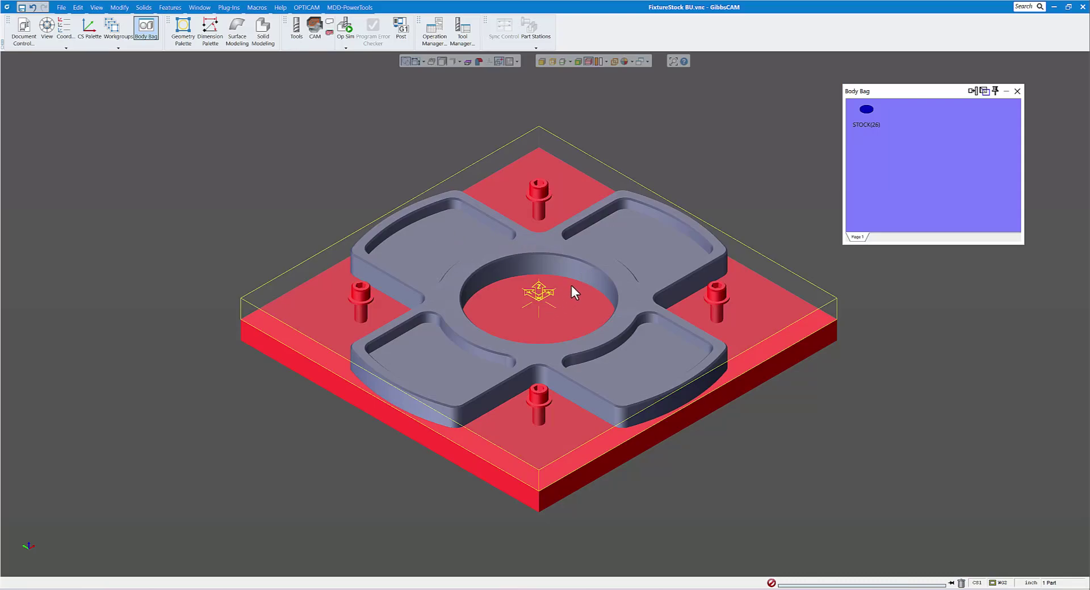
Select the fixture bolts and the mounting plate together and examine their shared body properties.
left_click(552, 196)
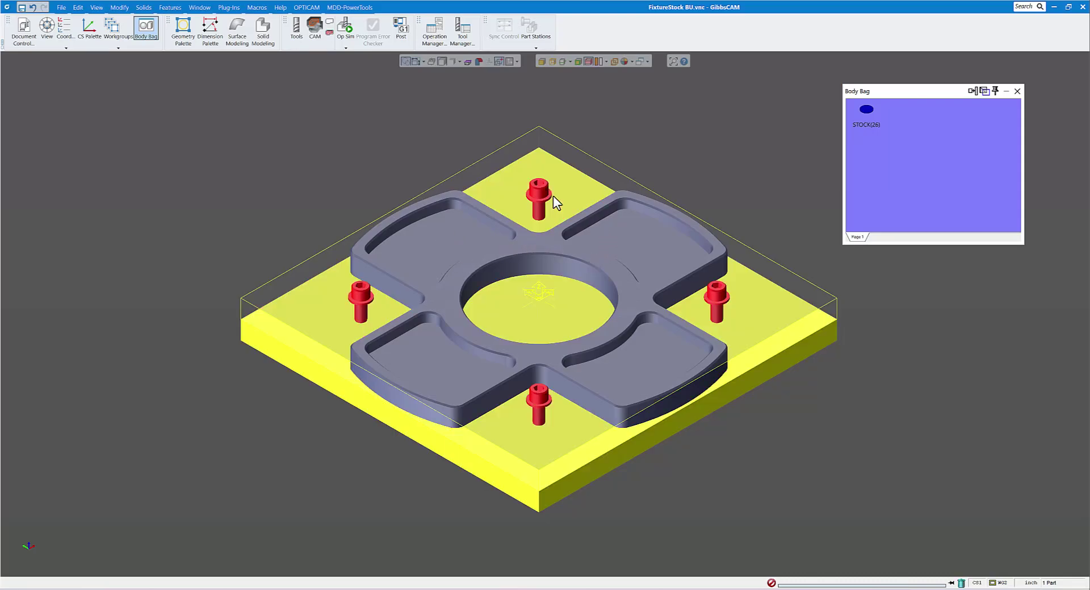
left_click(542, 196)
left_click(401, 164)
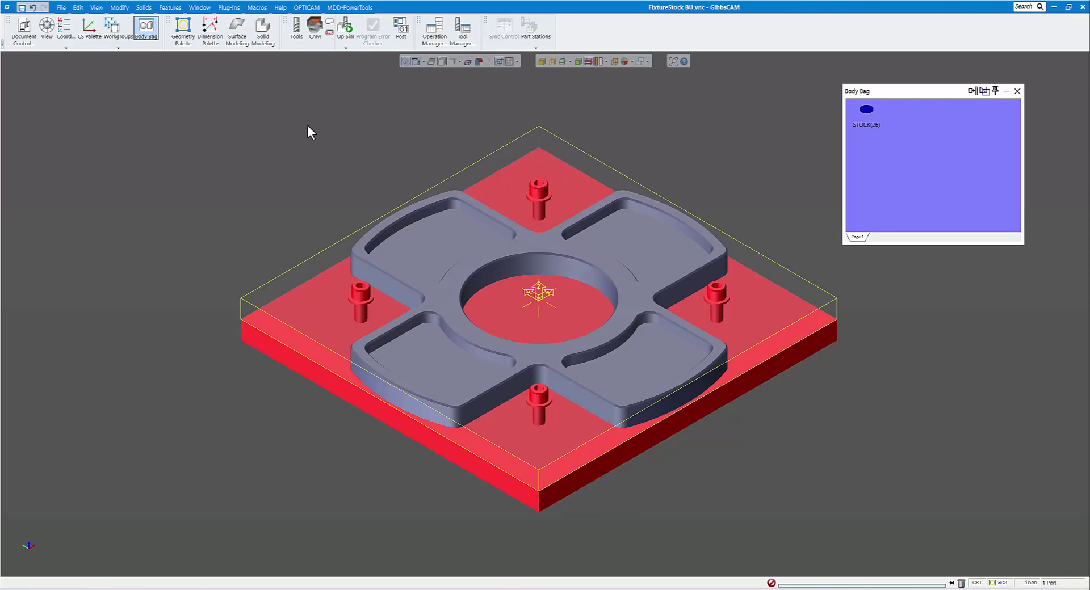
left_click(544, 197)
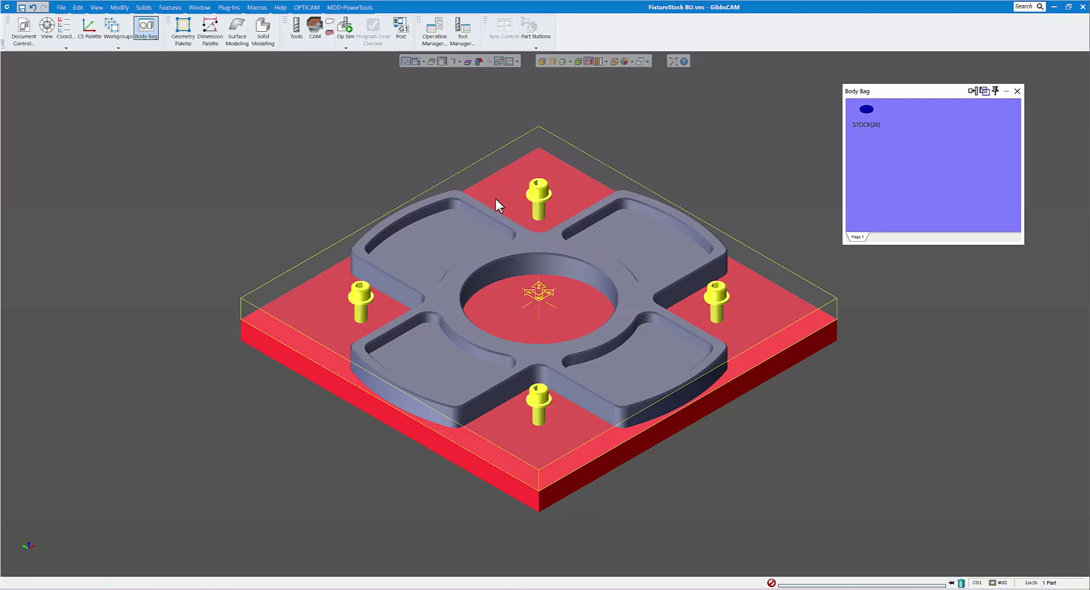
right_click(538, 195)
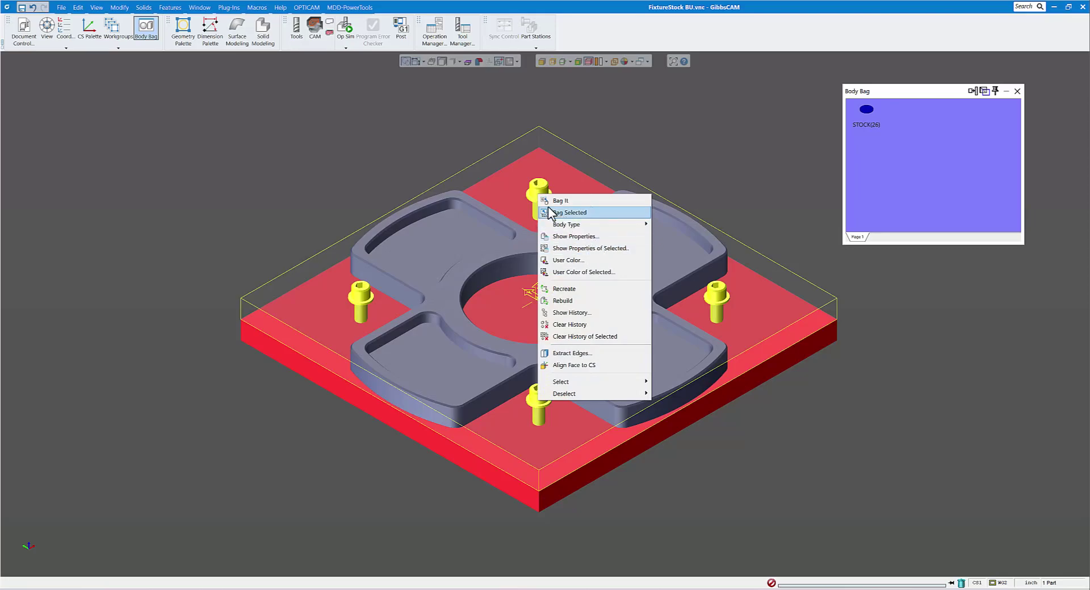
left_click(519, 199)
right_click(521, 201)
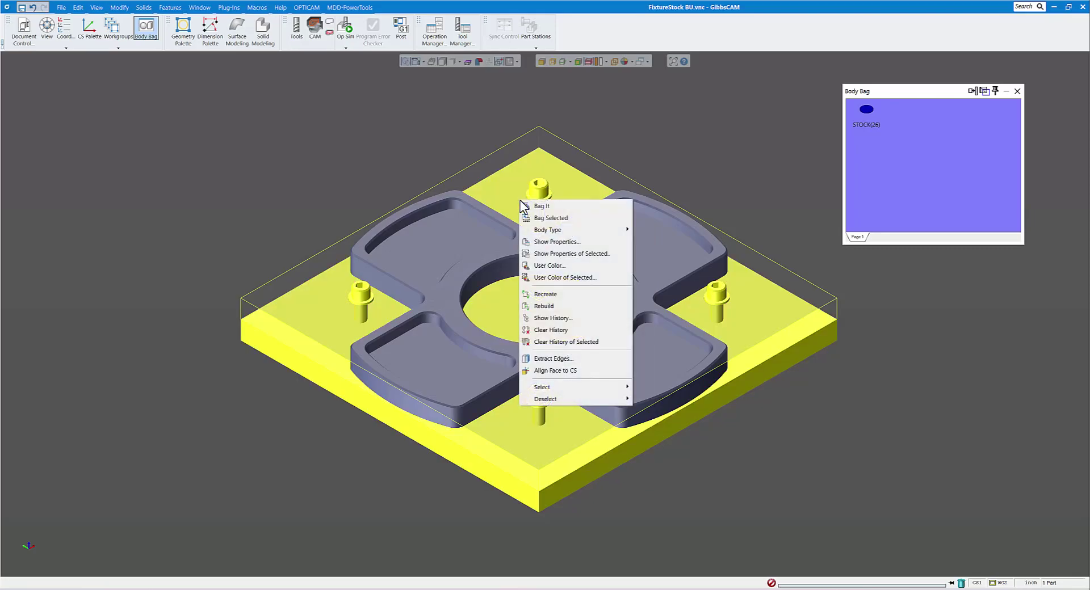
left_click(546, 253)
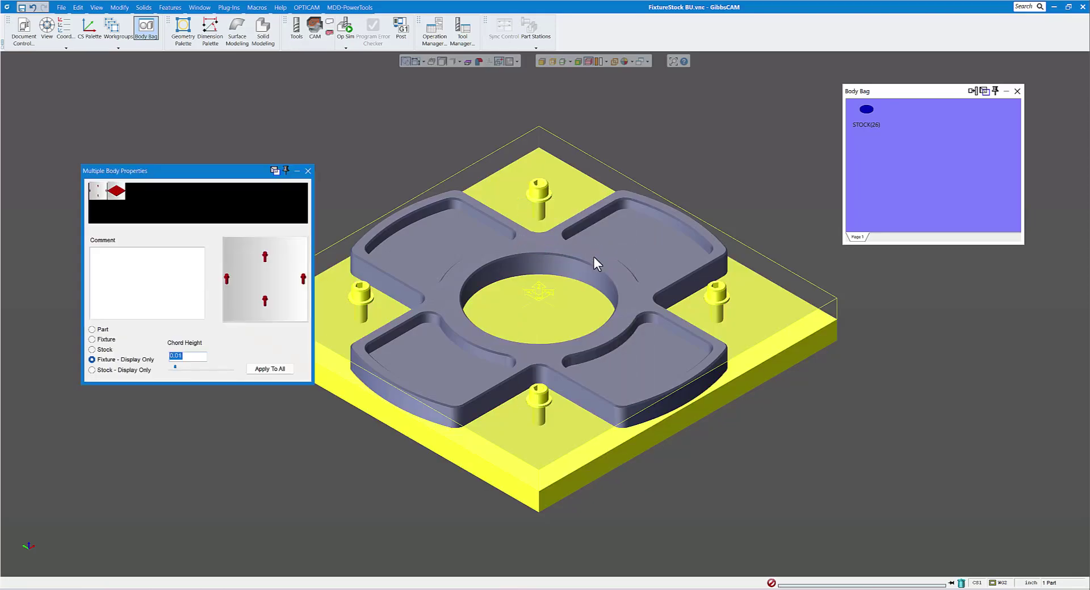
left_click(308, 170)
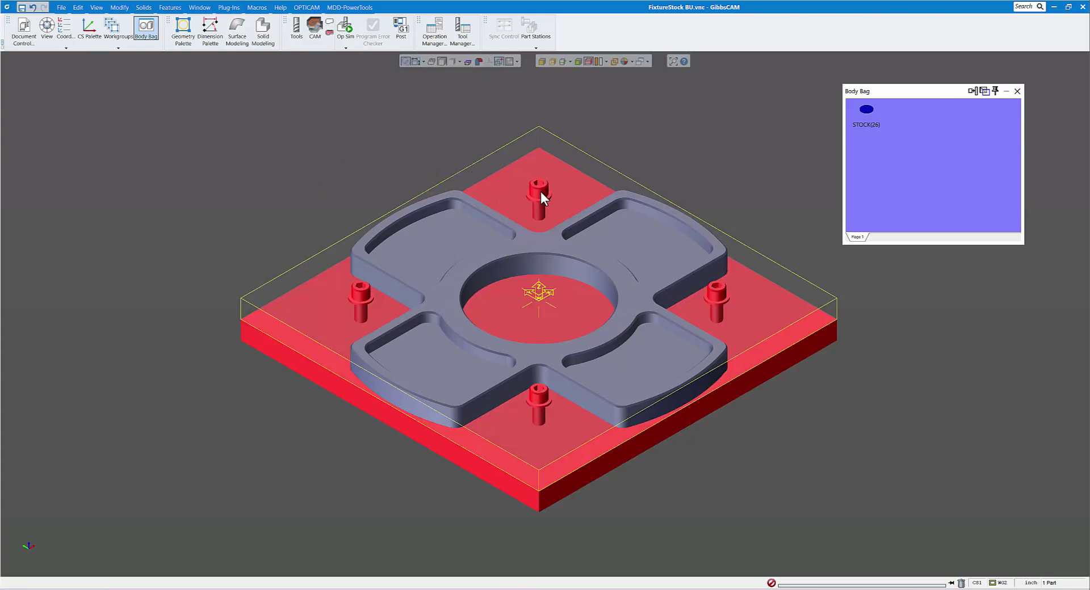
Open the body properties of the fixture bolts and apply the 0.01 chord height.
left_click(540, 193)
right_click(541, 192)
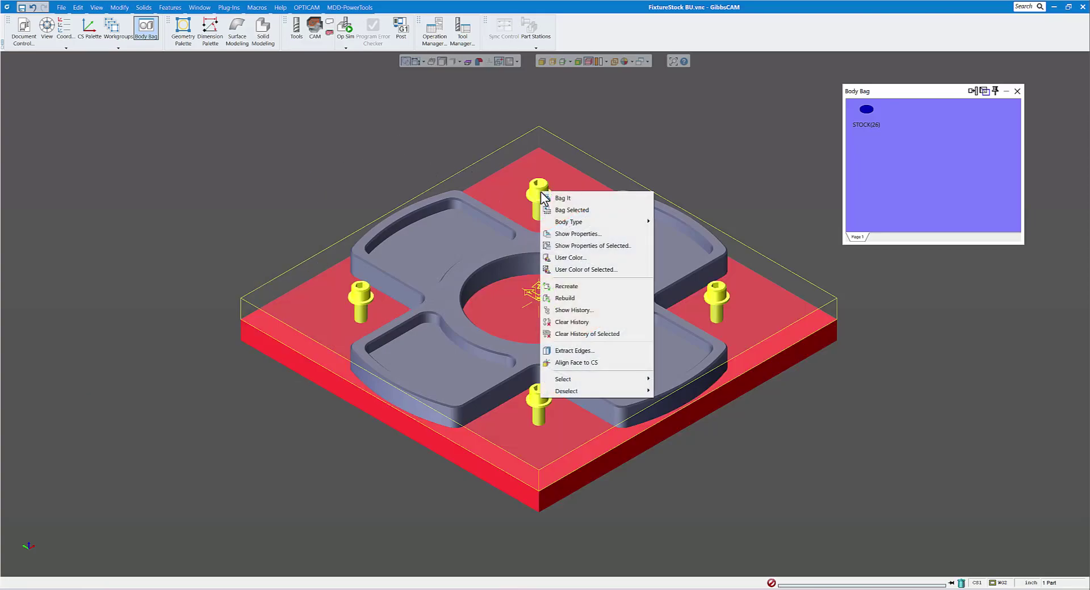
left_click(568, 235)
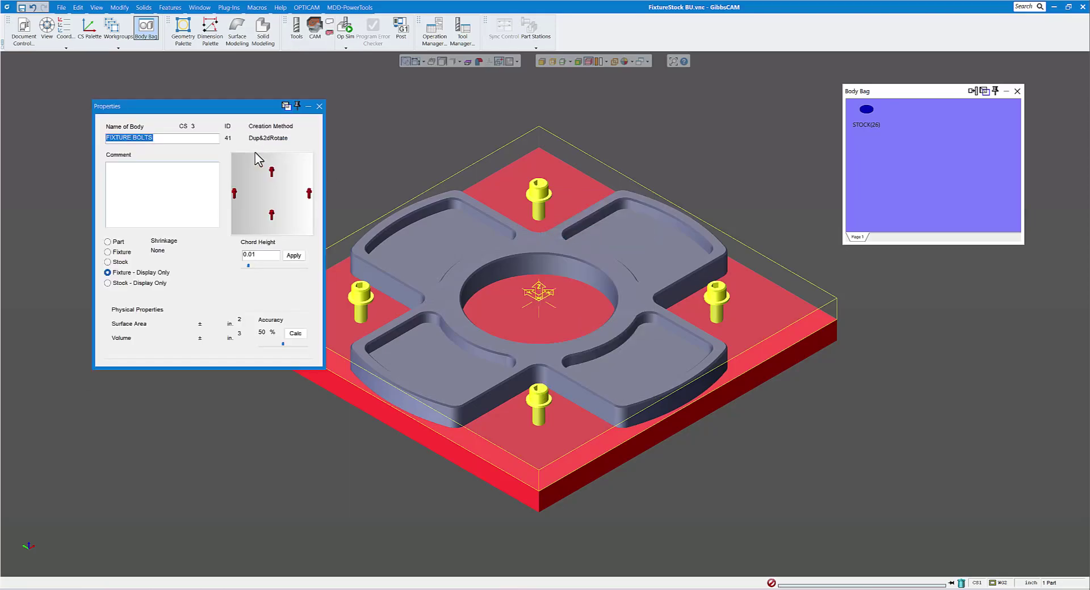
left_click_drag(193, 111, 208, 86)
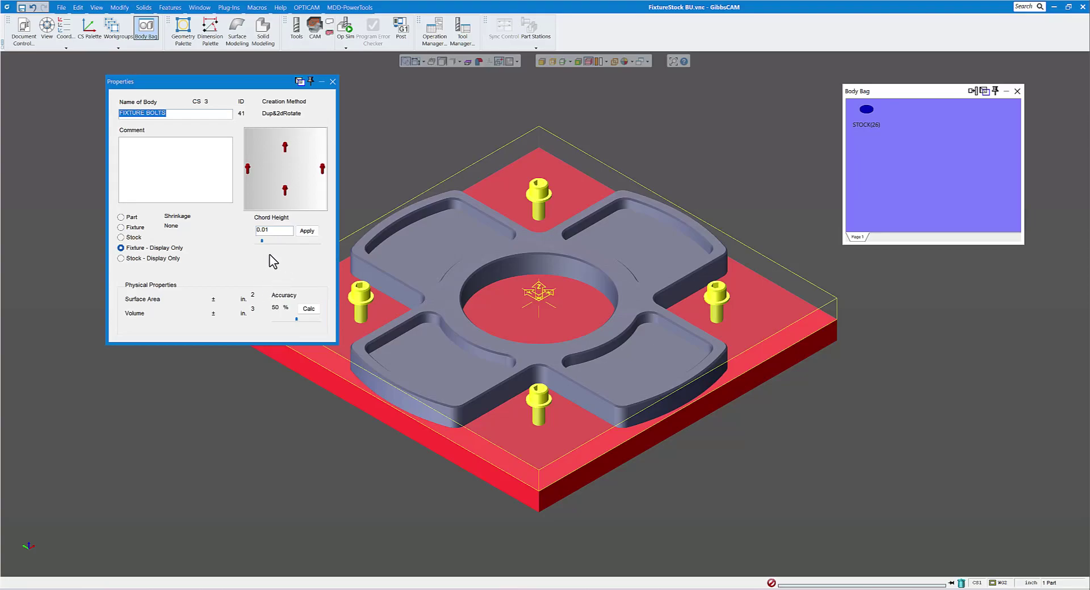
left_click(307, 231)
Name the square fixture plate body MOUNTING PLATE, apply its 0.01 chord height and close its properties.
left_click(507, 189)
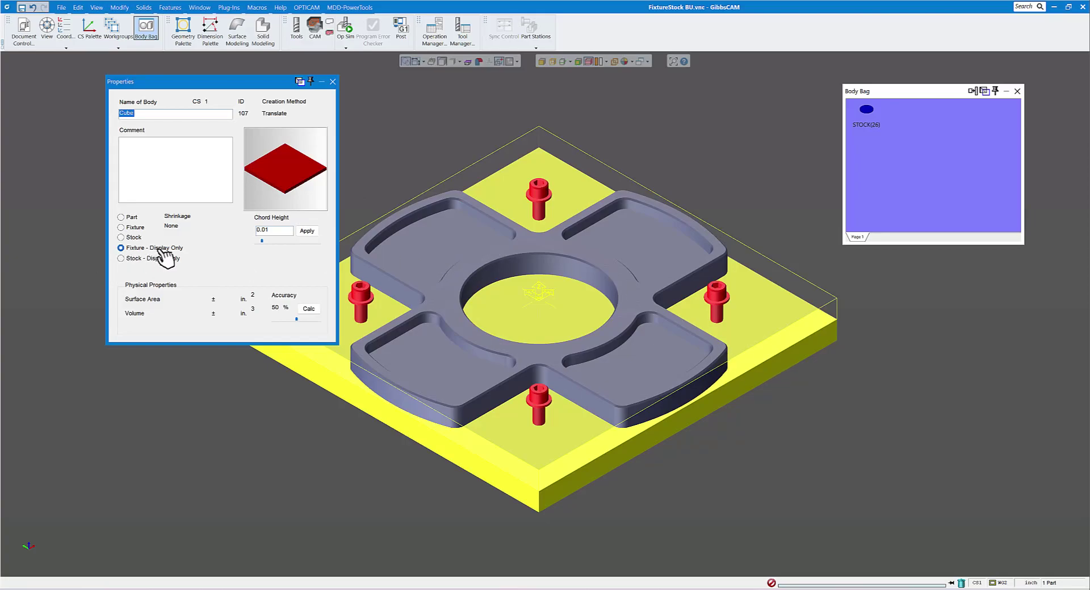
double_click(146, 114)
type("MOUNTING PLATE")
left_click(307, 231)
left_click(332, 83)
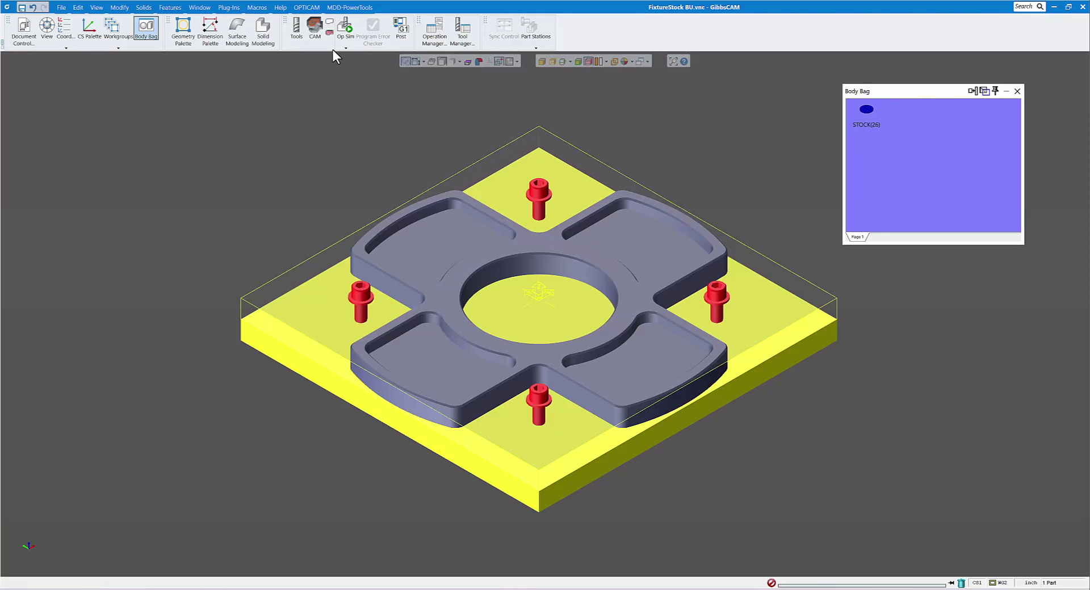
Examine the definitions of the three milling tools: the two 1-inch end mills and the 0.75-inch spot drill.
left_click(295, 29)
left_click(17, 75)
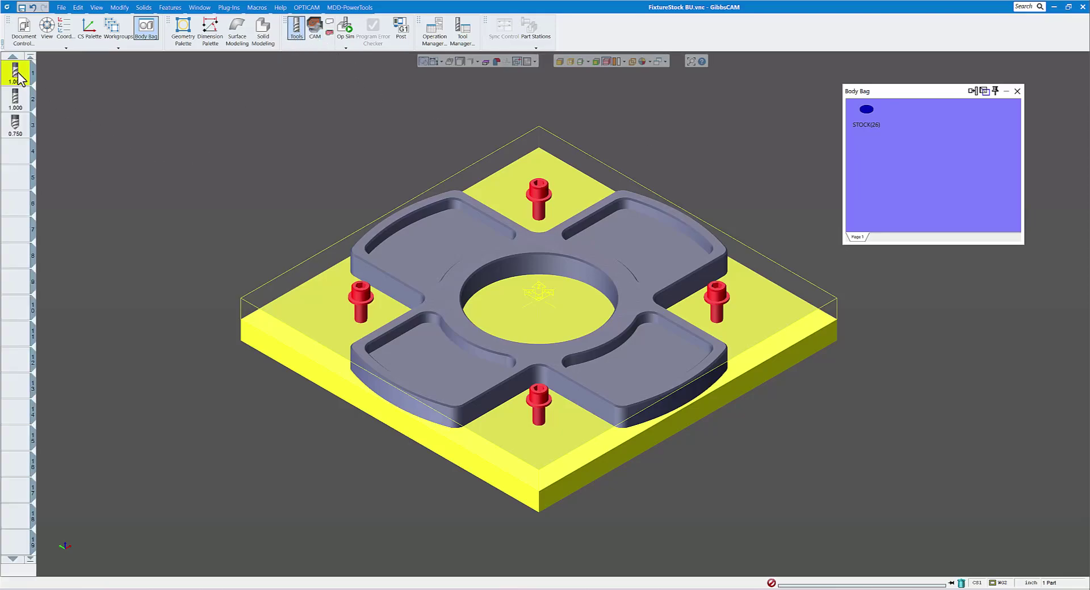
double_click(18, 74)
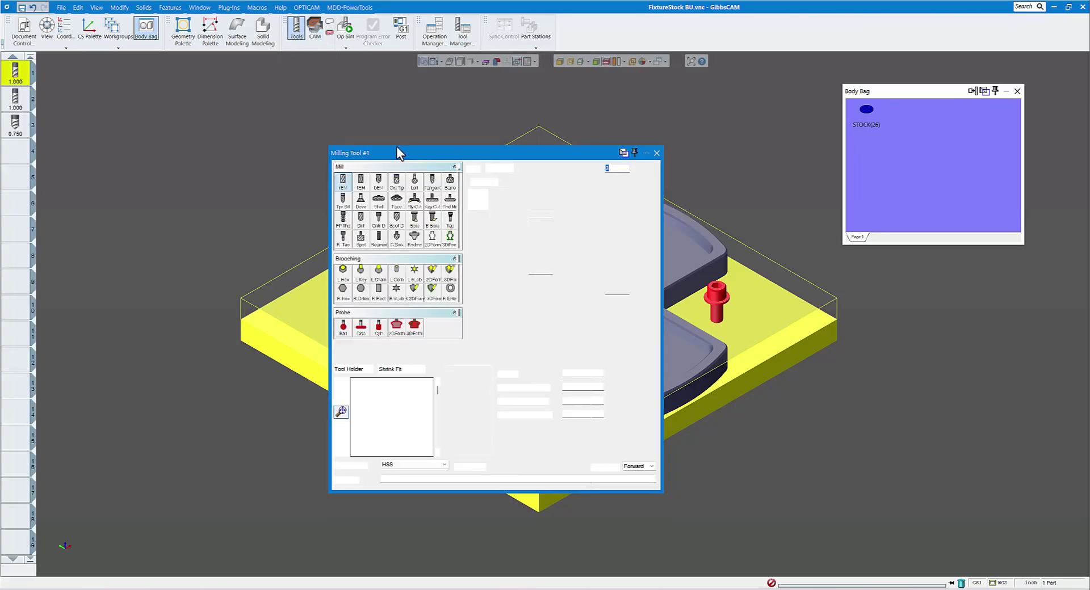
left_click_drag(398, 155, 270, 115)
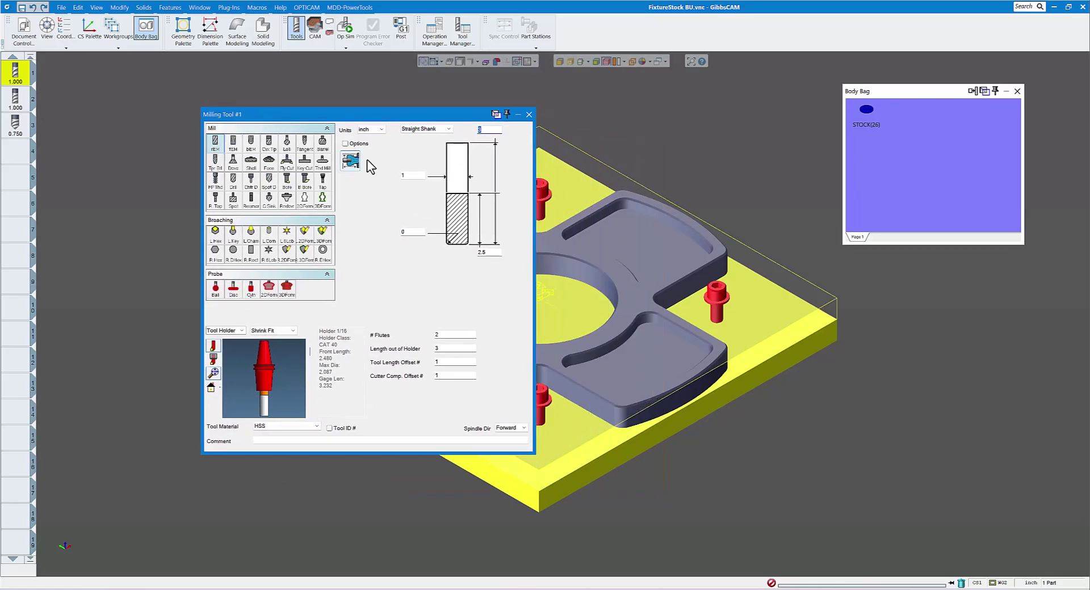
left_click(528, 114)
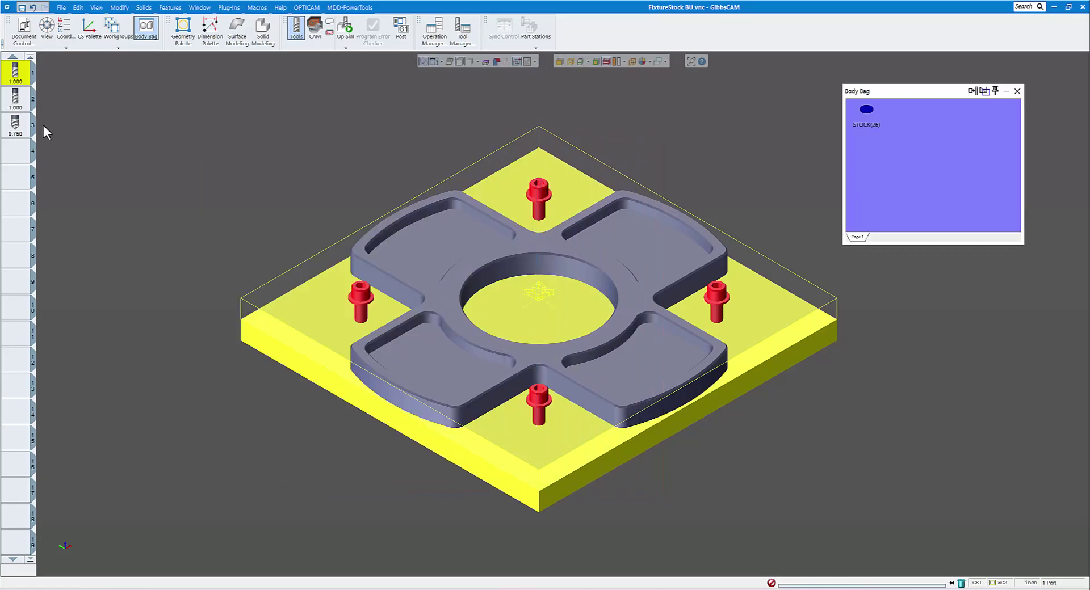
double_click(23, 103)
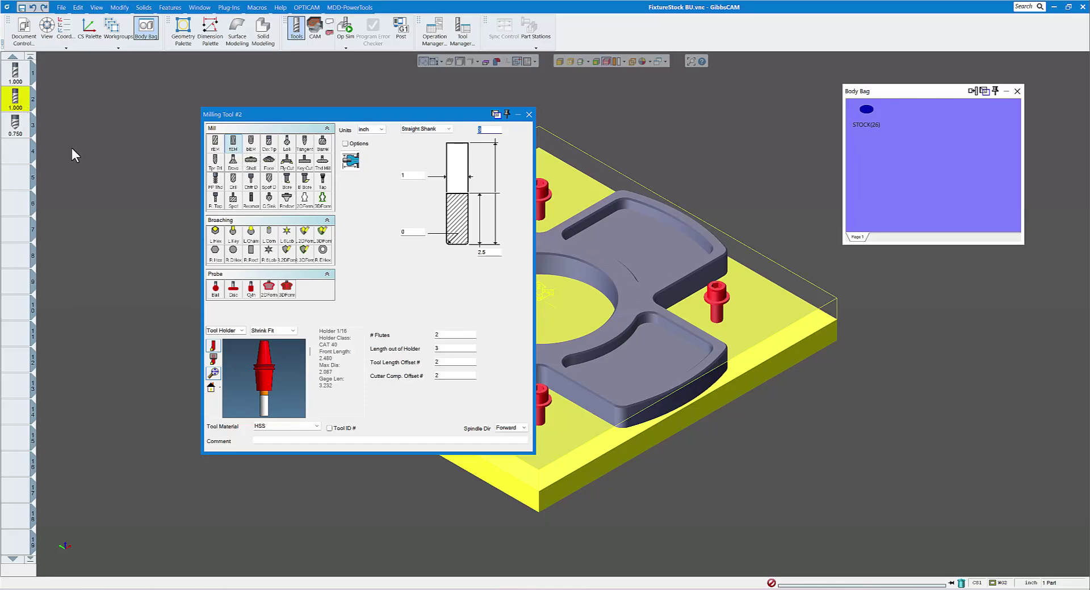
double_click(20, 129)
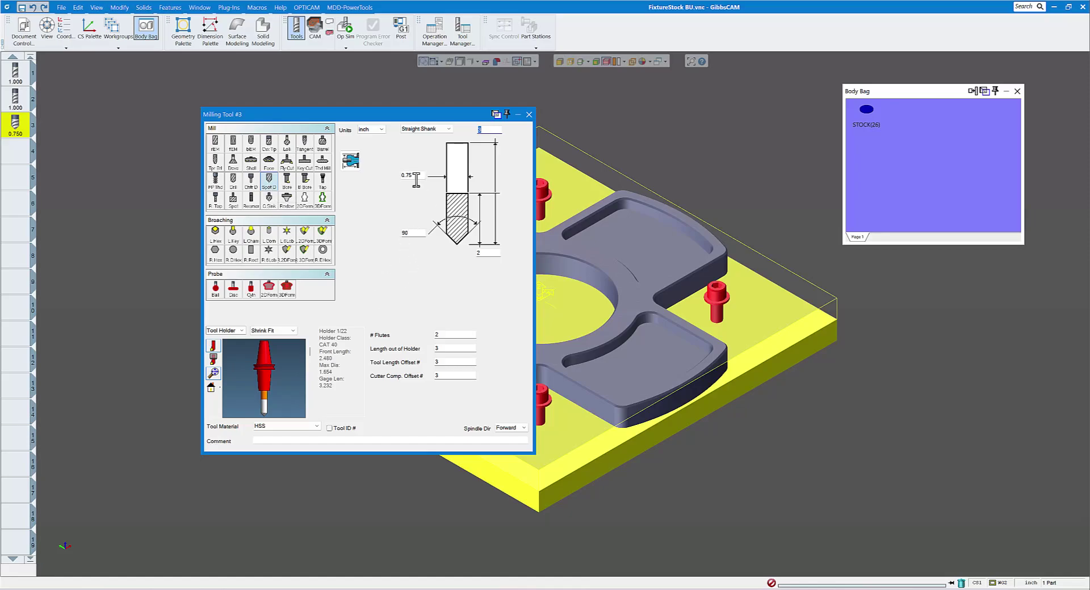
left_click(529, 114)
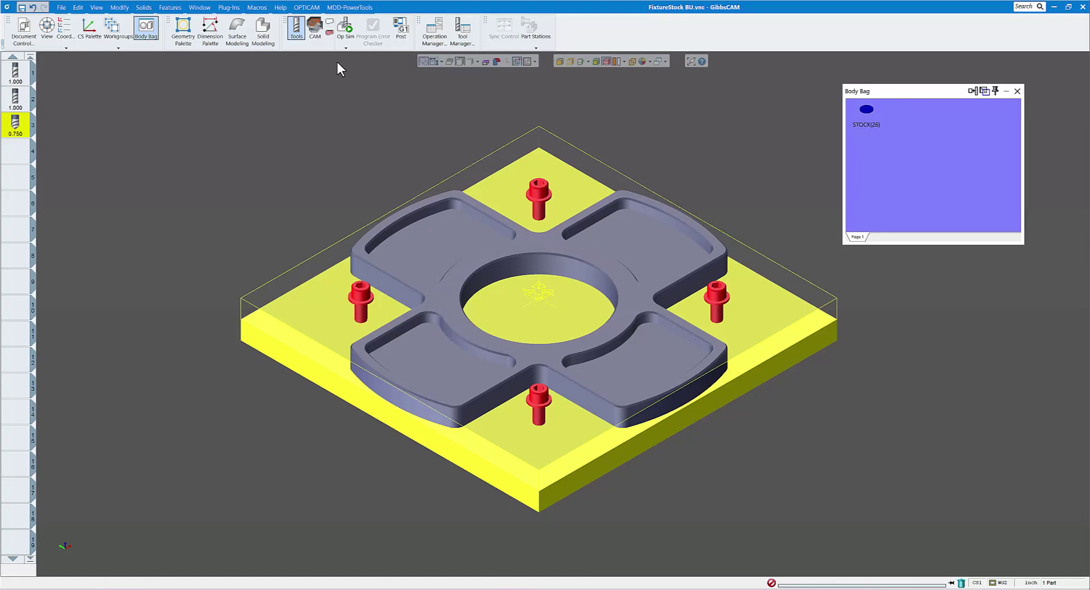
Review the depth, stock and cutting settings of the VoluMill process and the two Contour processes.
left_click(314, 28)
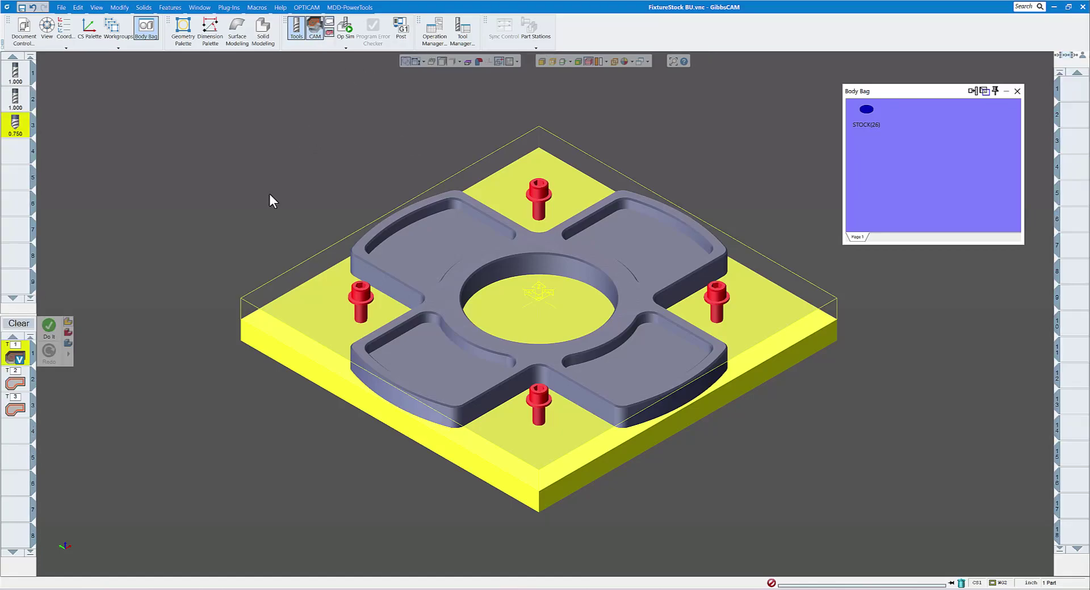
double_click(16, 357)
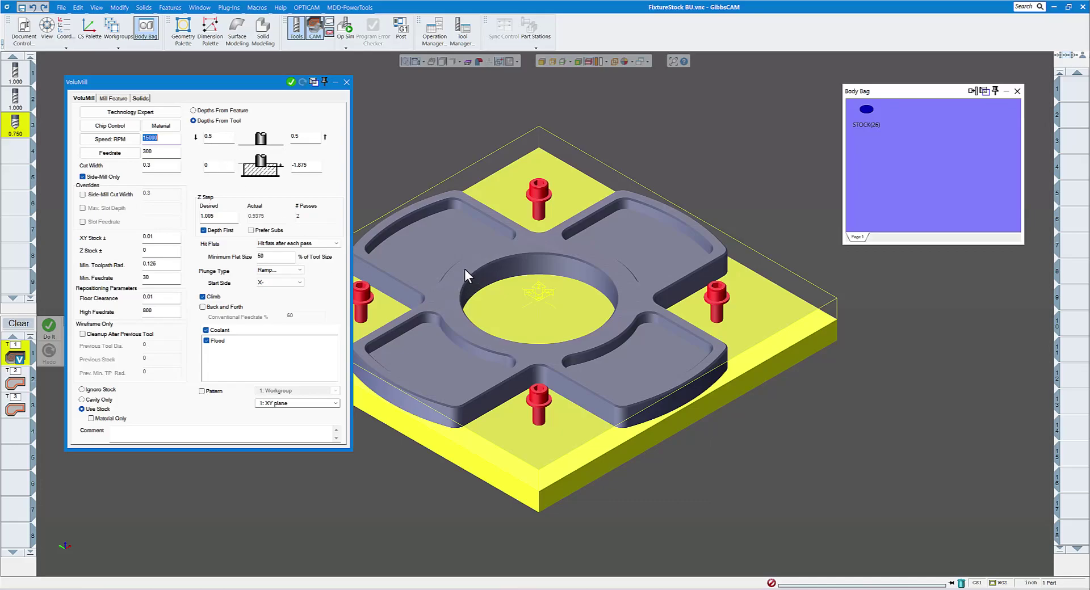
double_click(219, 165)
left_click(347, 82)
double_click(16, 382)
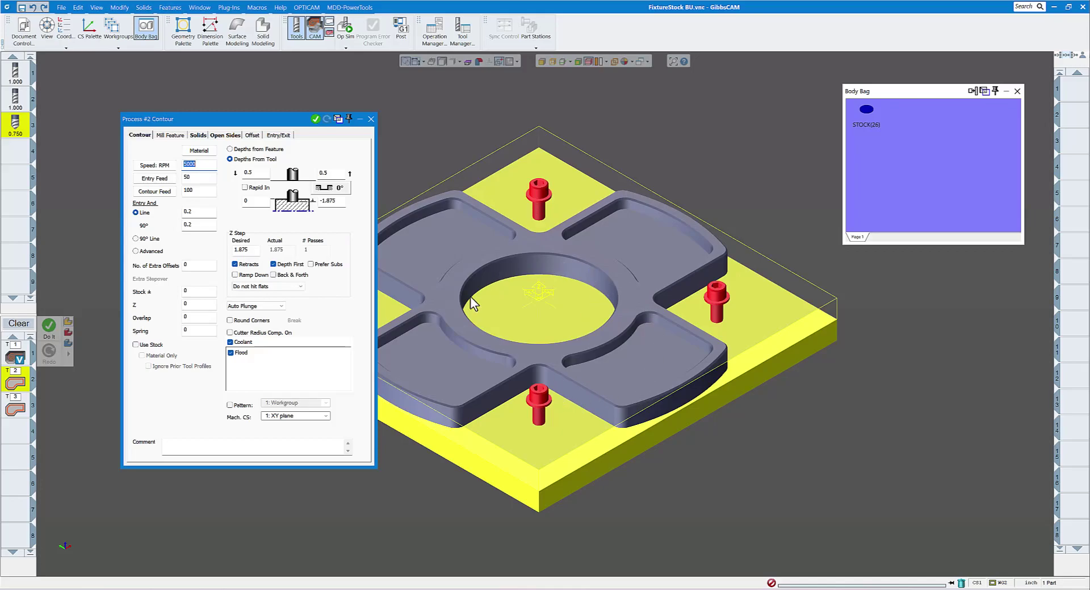
left_click(372, 119)
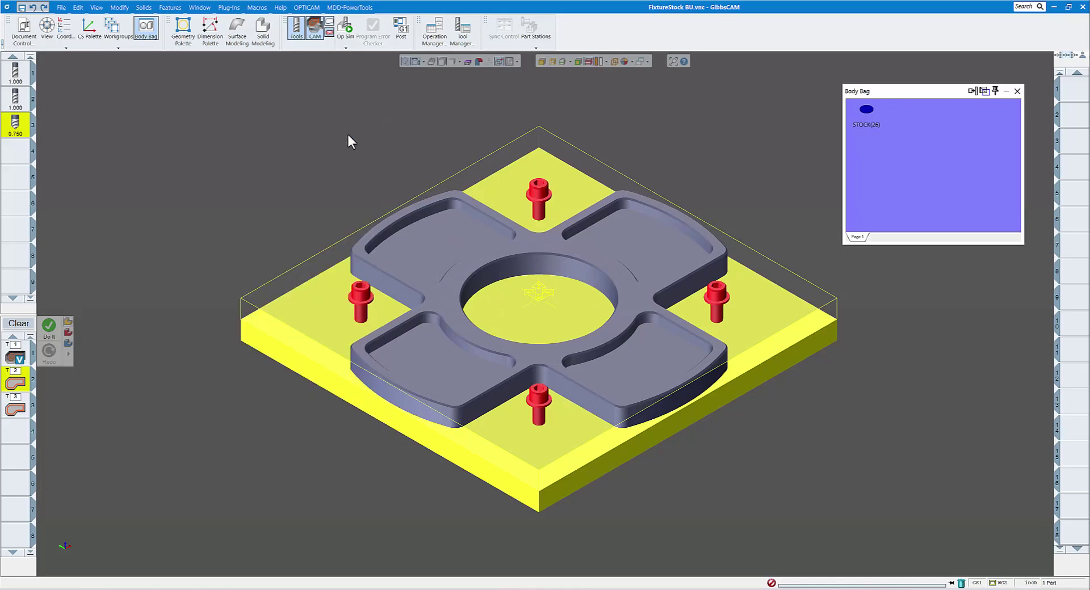
left_click(17, 410)
double_click(17, 409)
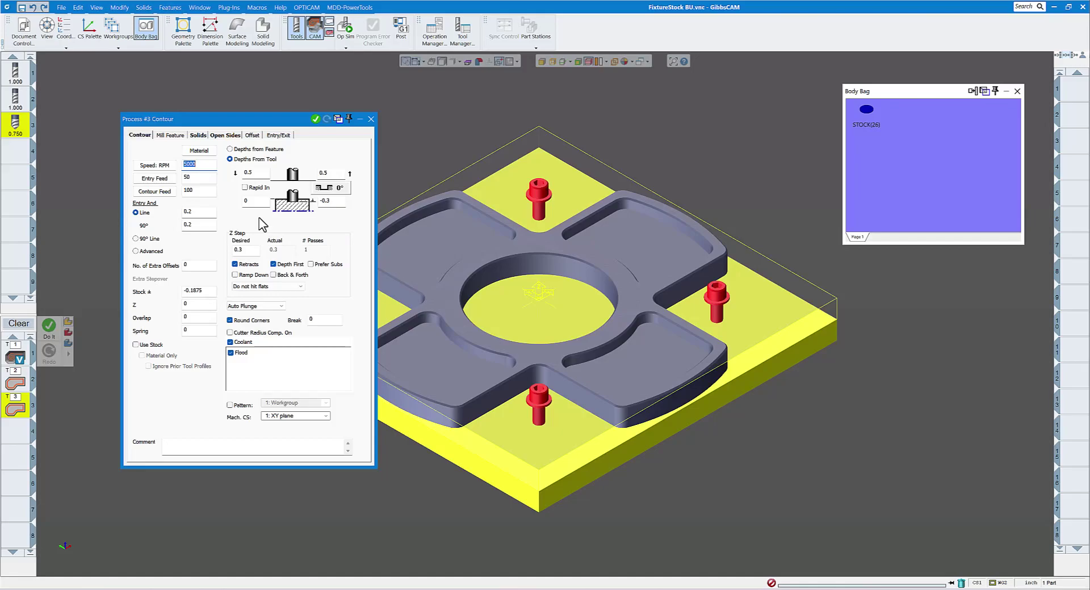
left_click(371, 119)
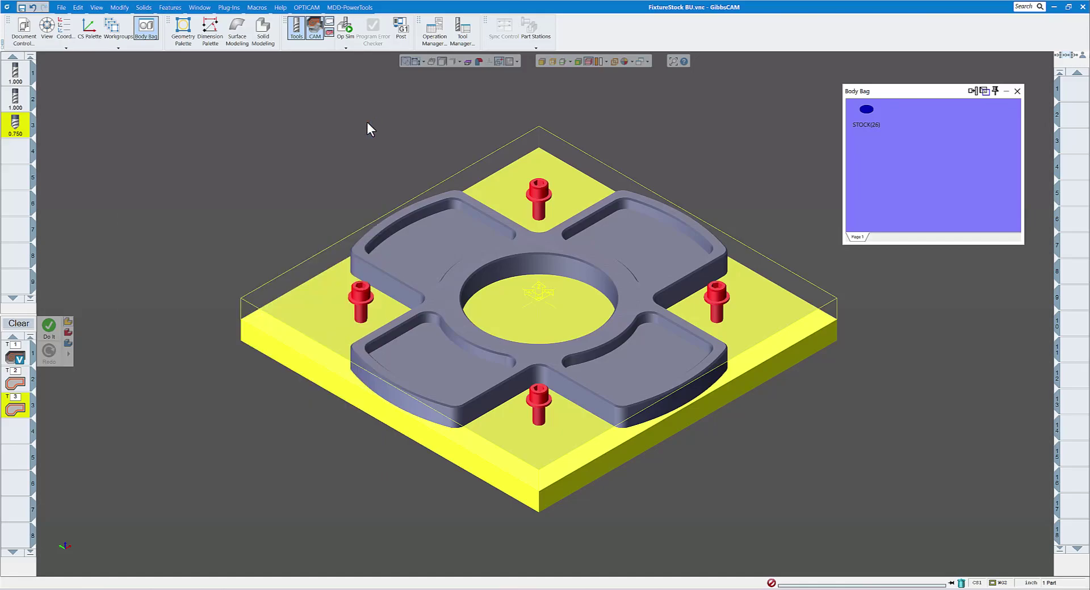
Exchange the part body for the stock body through the Body Bag, and swap the two back.
left_click(649, 250)
left_click_drag(649, 251, 858, 133)
double_click(861, 116)
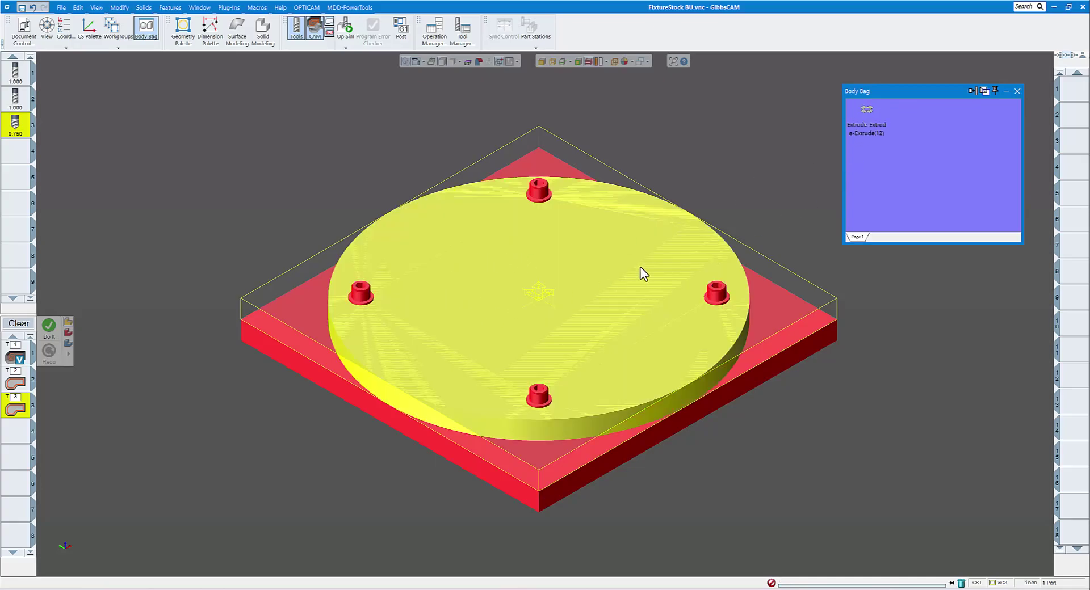
left_click_drag(645, 272, 886, 134)
double_click(866, 113)
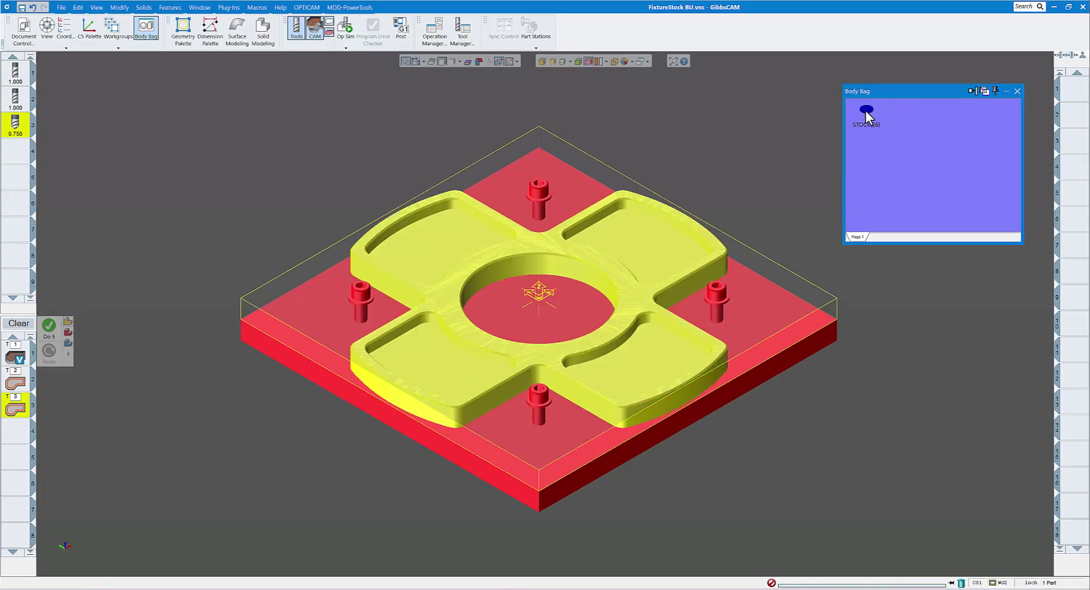
Select the part body and generate the toolpaths for the VoluMill and both Contour processes.
left_click(715, 166)
left_click(606, 251)
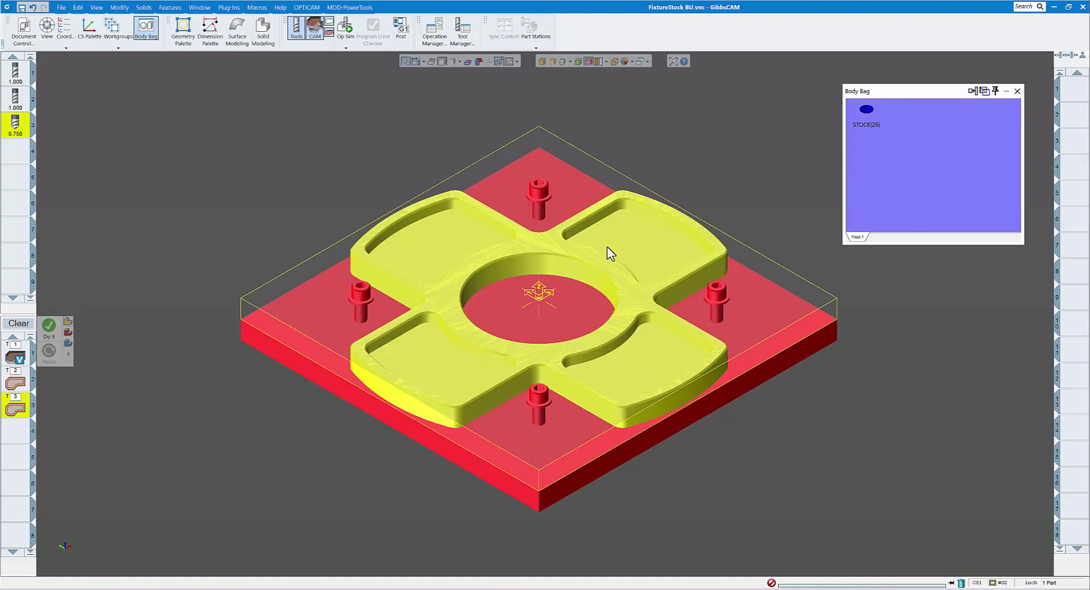
left_click(49, 325)
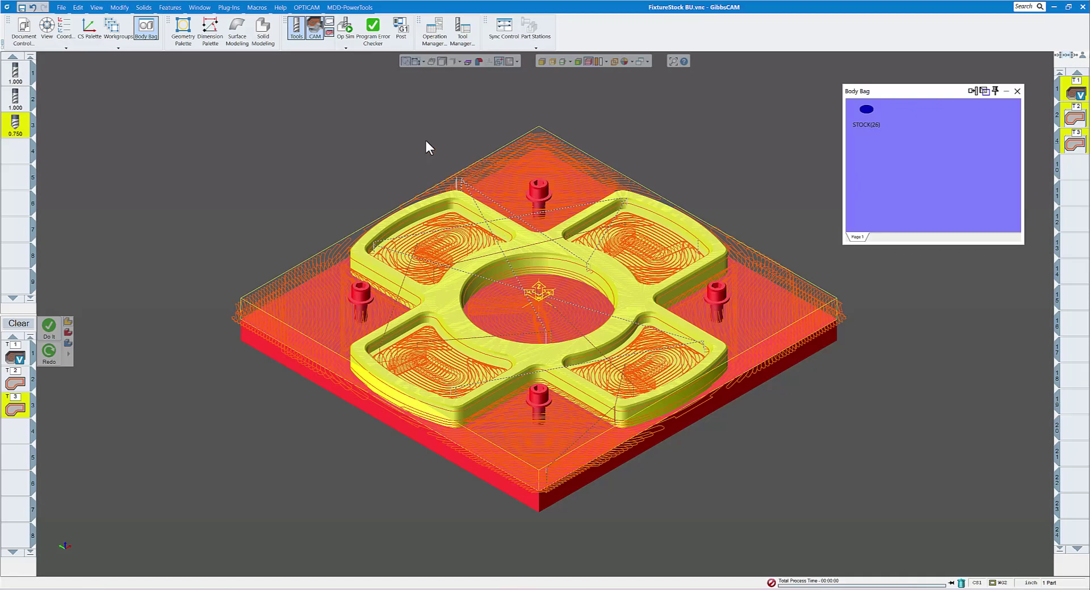
Start an Op Sim rendering of the generated operations at a reduced playback speed.
left_click(345, 26)
left_click_drag(293, 89, 355, 97)
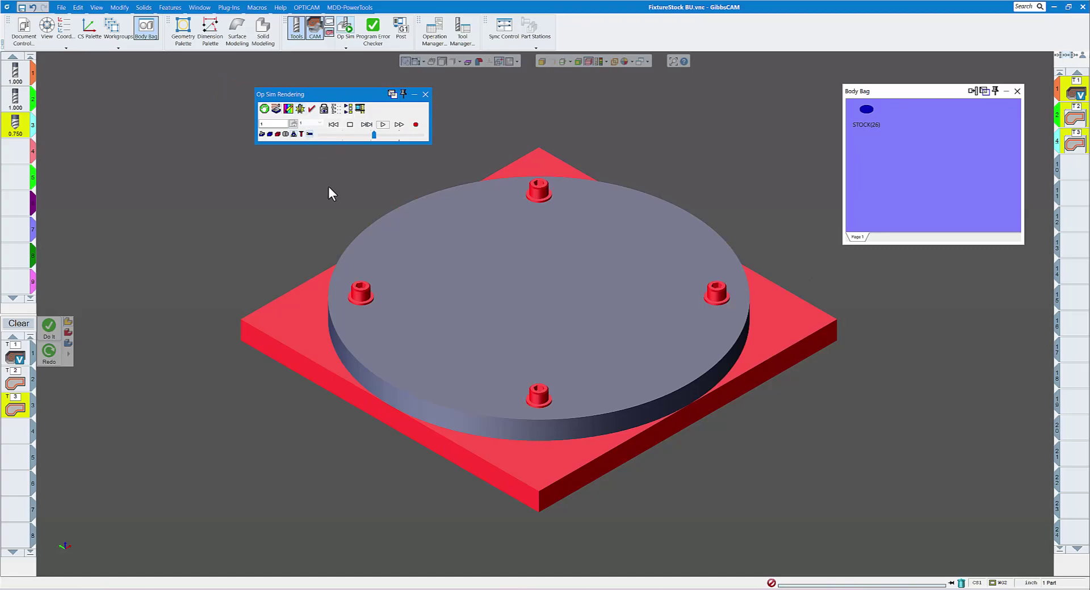
left_click_drag(374, 135, 361, 134)
left_click(379, 125)
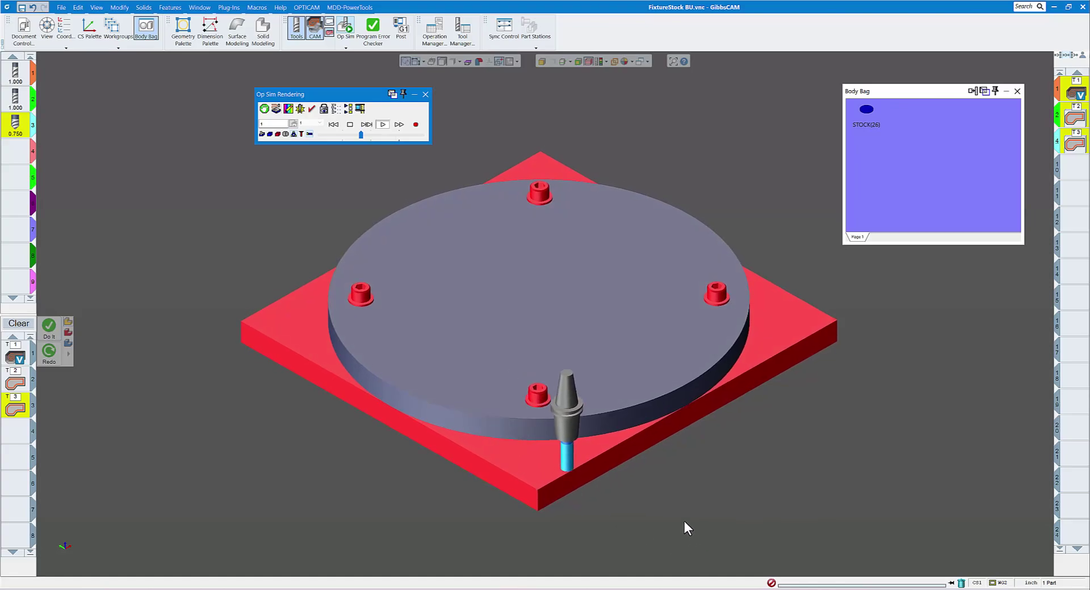
Speed up the simulation, run it to the end of the program and examine the machined part around the fixture bolts.
key("Left")
key("Right")
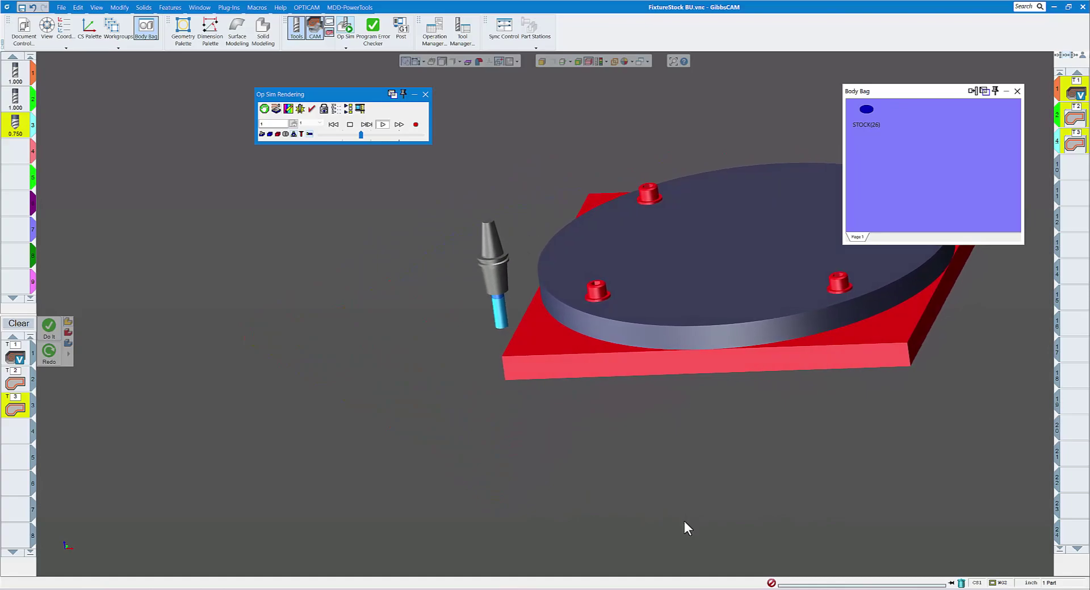
key("Up")
left_click(371, 136)
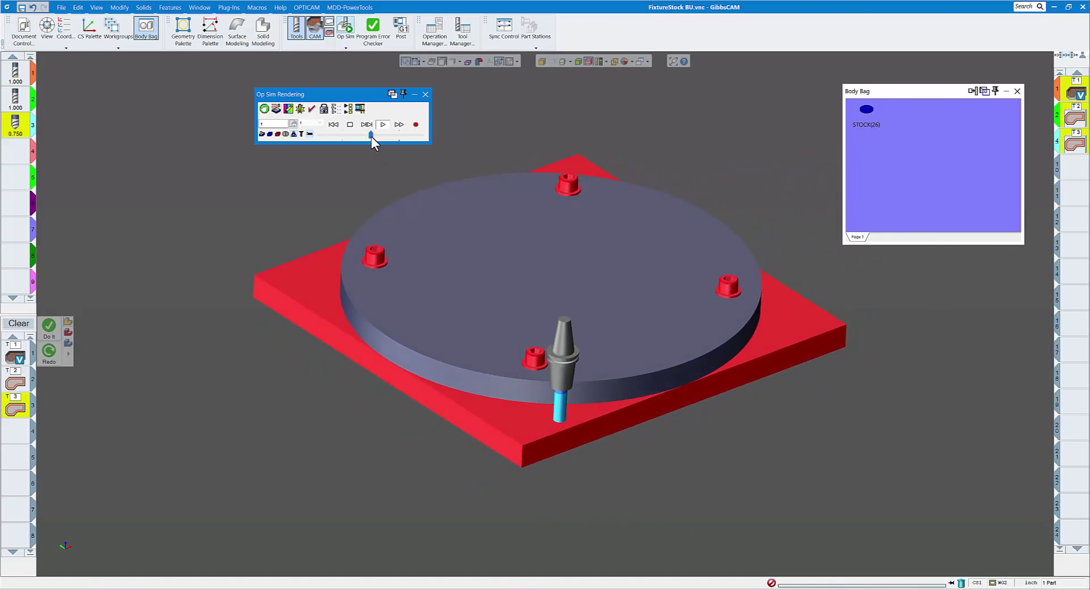
key("Right")
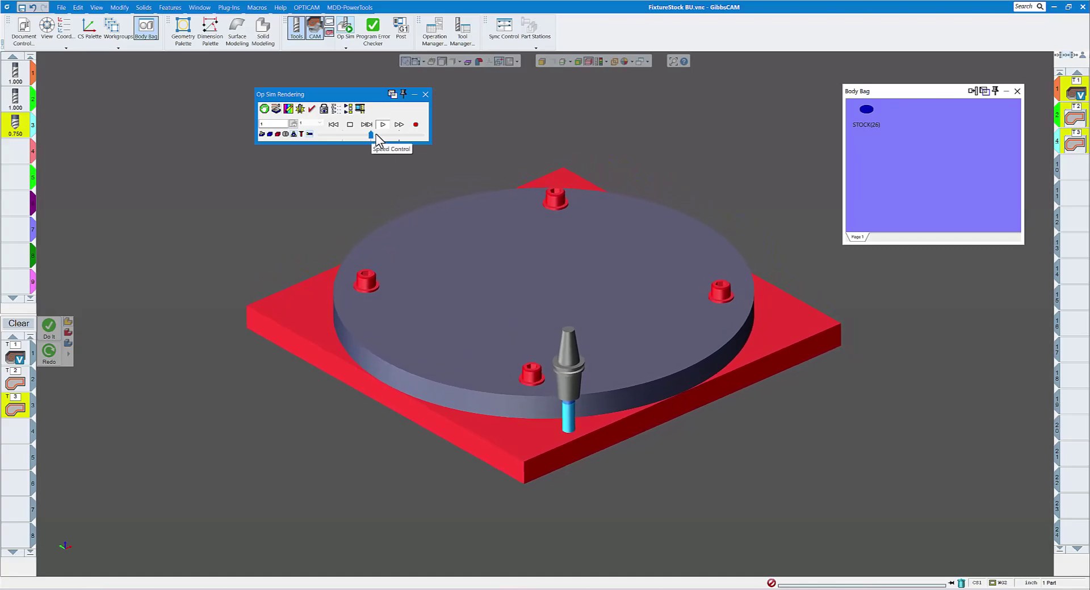
left_click_drag(373, 136, 376, 137)
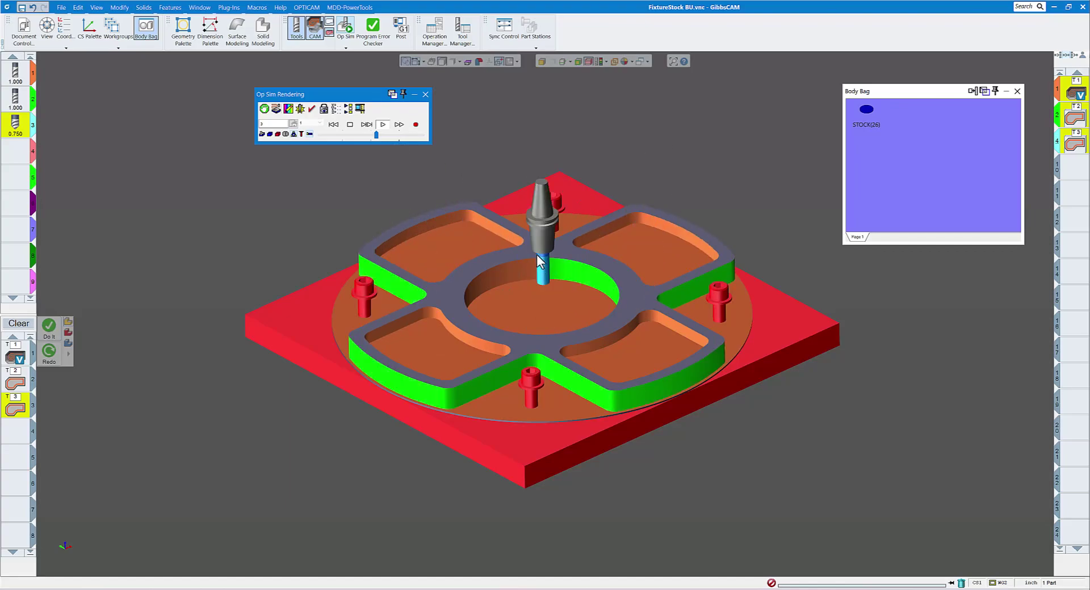
scroll(508, 266, "down", 2)
scroll(507, 265, "up", 4)
scroll(511, 265, "down", 1)
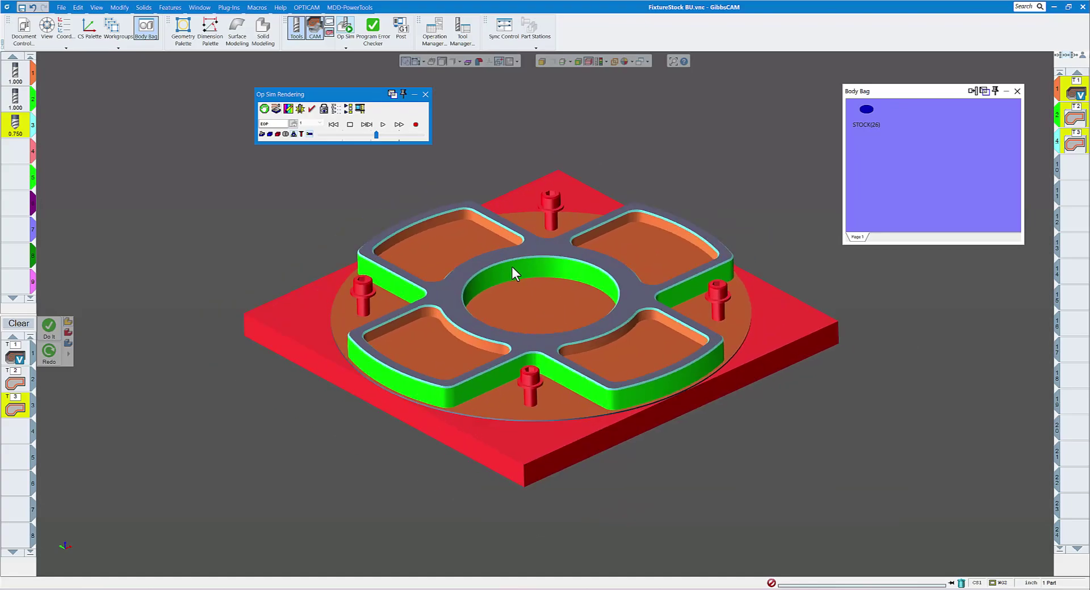
scroll(391, 292, "up", 2)
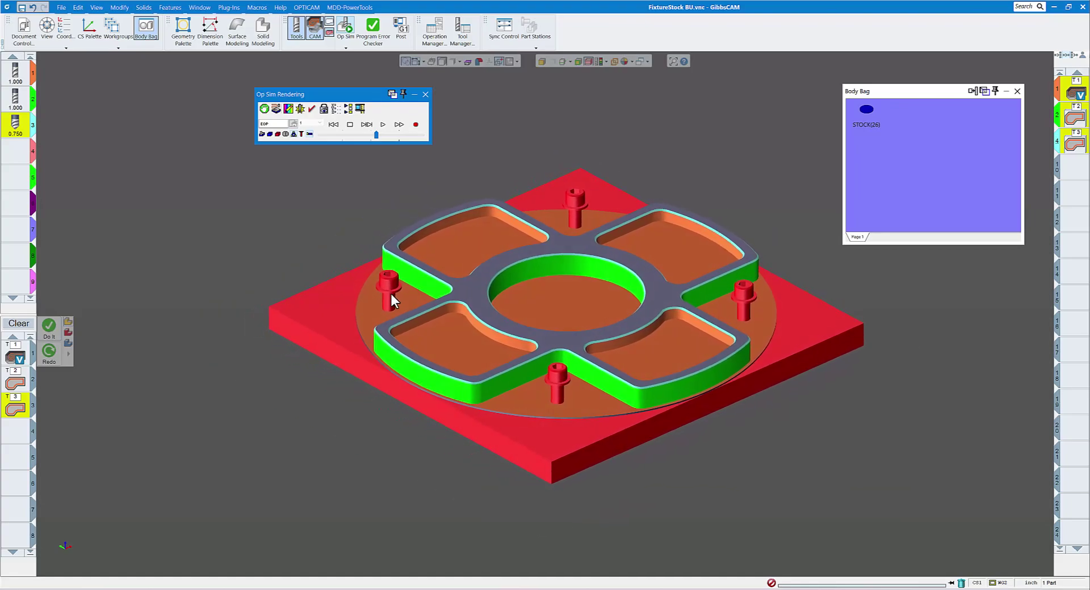
scroll(394, 283, "up", 1)
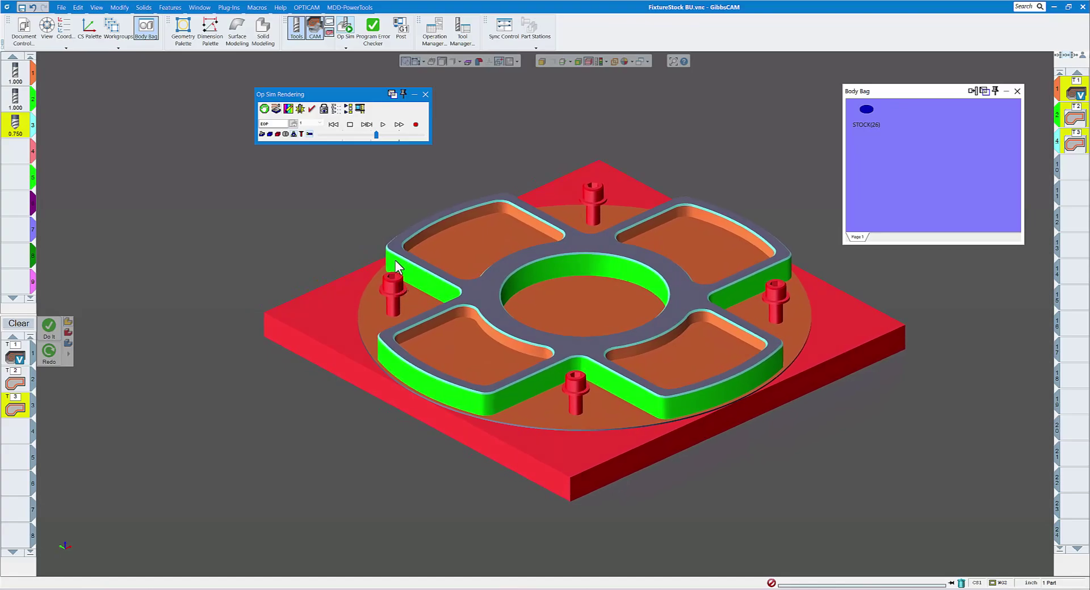
scroll(392, 264, "down", 2)
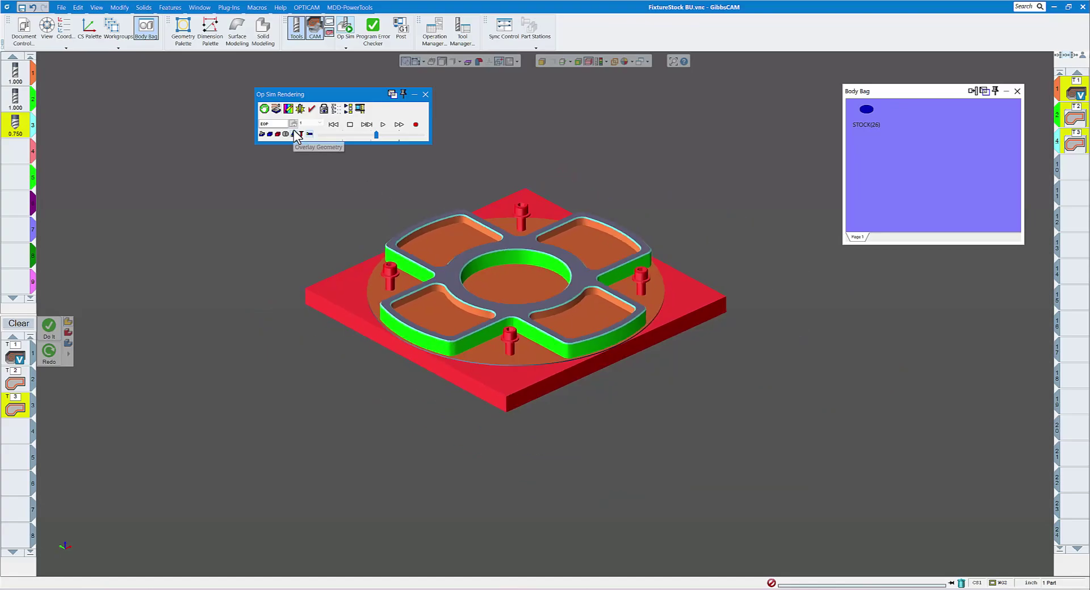
Review the collision and gouge tolerance options in the Op/Tool Simulation Settings.
right_click(308, 95)
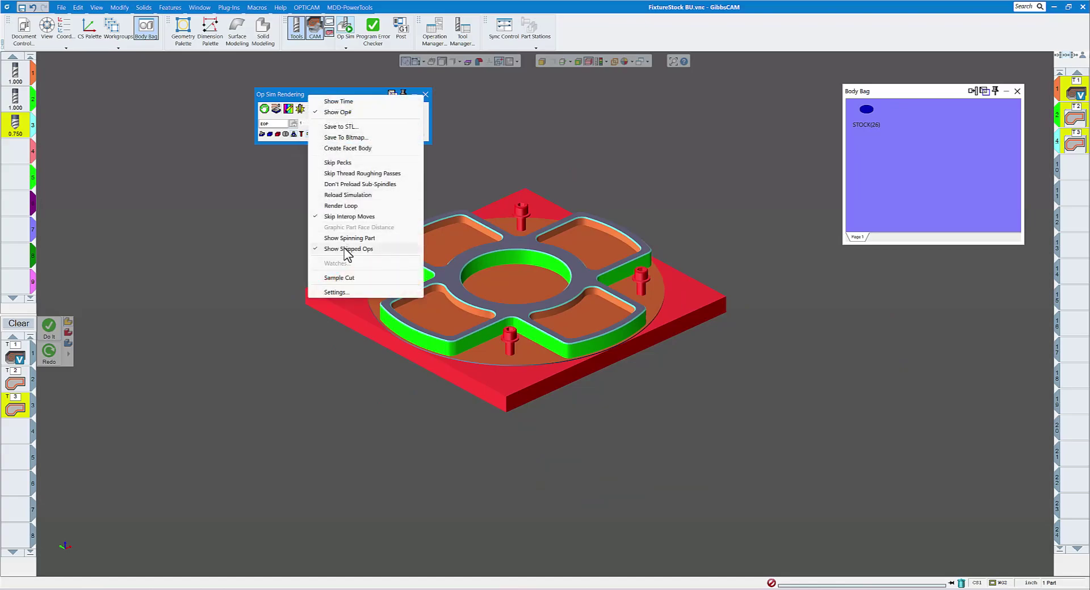
left_click(345, 292)
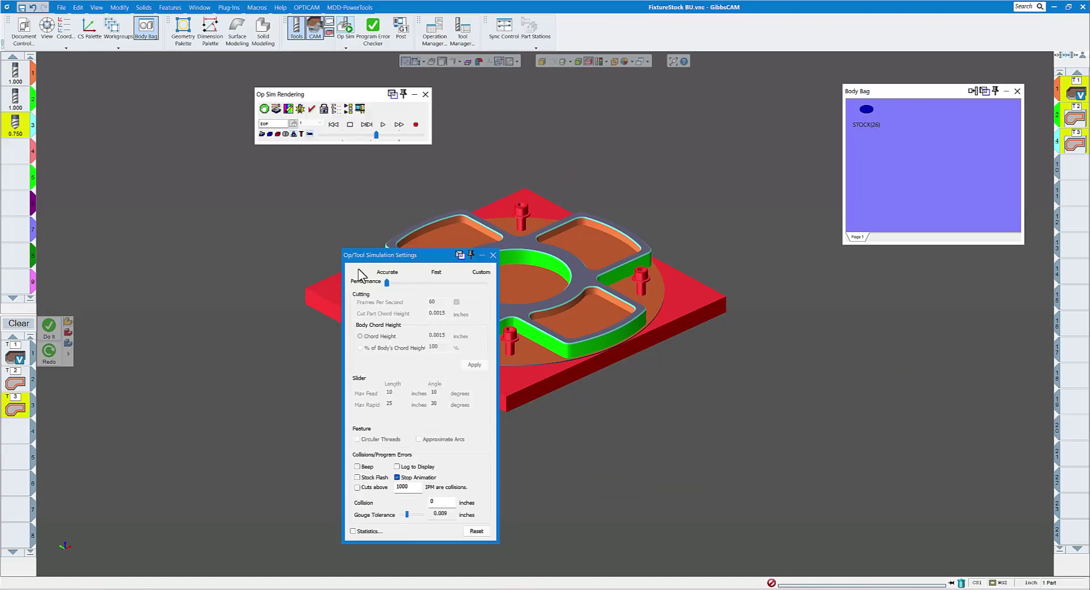
left_click_drag(380, 255, 179, 169)
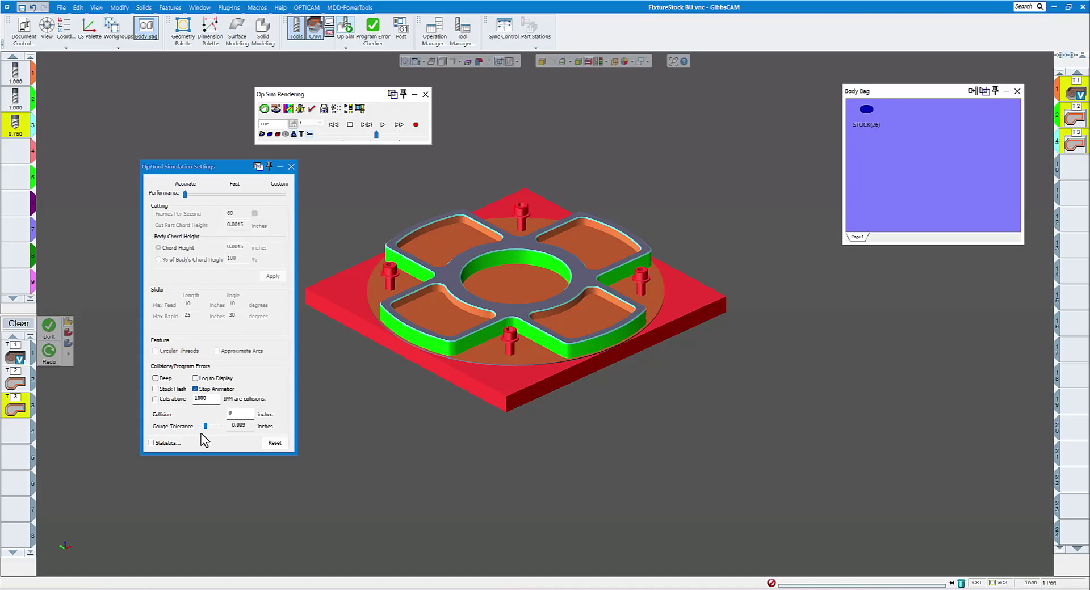
left_click(291, 167)
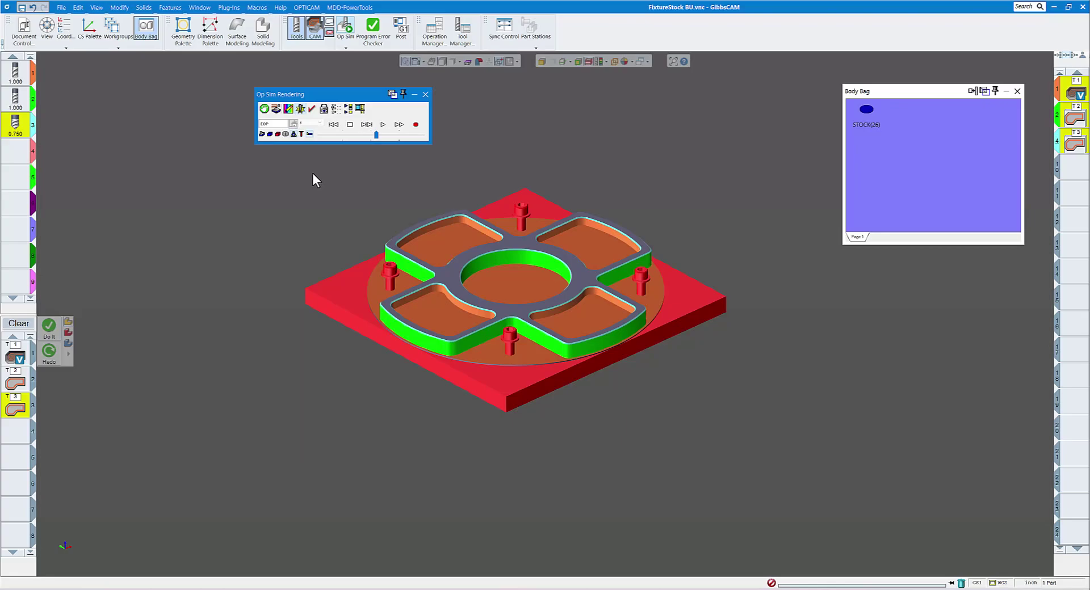
Rerun the simulation from the start up to the first clash and examine the tool against the bolt up close.
left_click(334, 125)
left_click(382, 126)
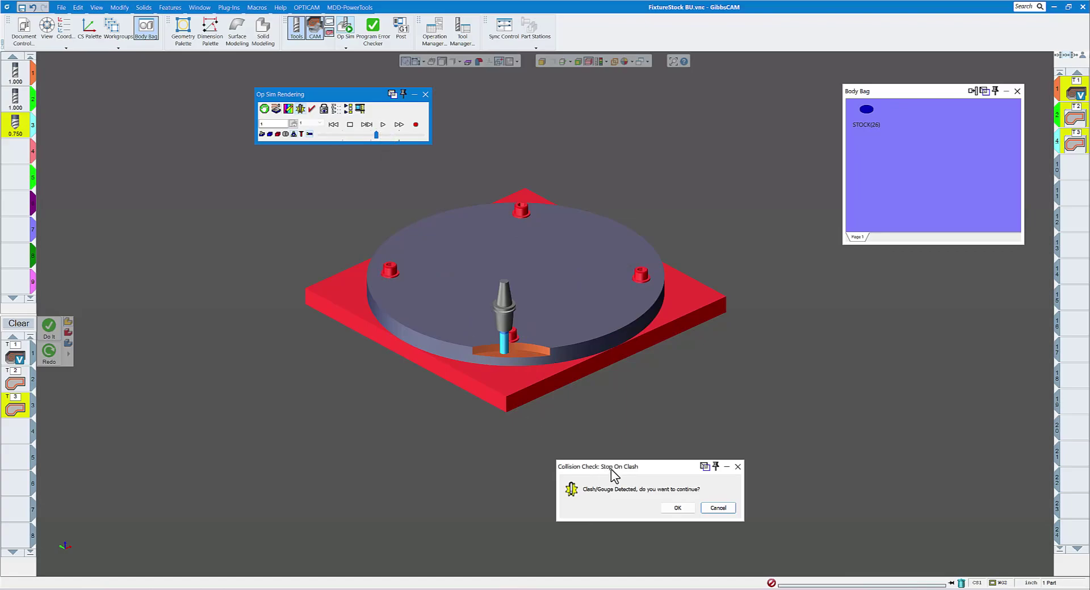
middle_click_drag(593, 411, 428, 318)
scroll(526, 378, "up", 5)
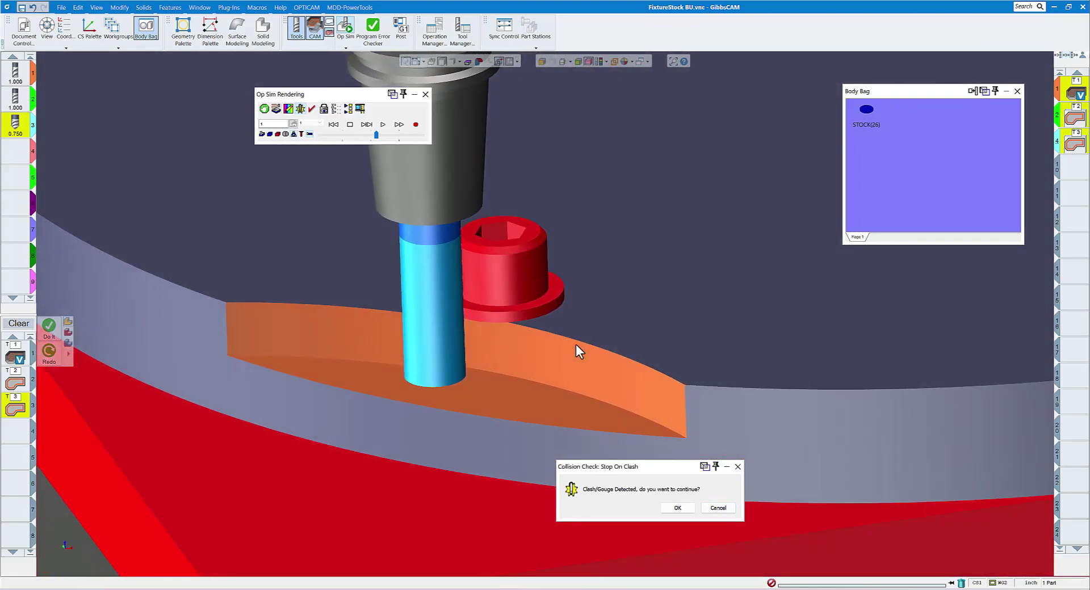
middle_click_drag(576, 345, 688, 511)
scroll(505, 397, "down", 3)
Continue the simulation past the repeated clash warnings and inspect the cut around the first bolt.
left_click(679, 508)
left_click(678, 509)
left_click(678, 509)
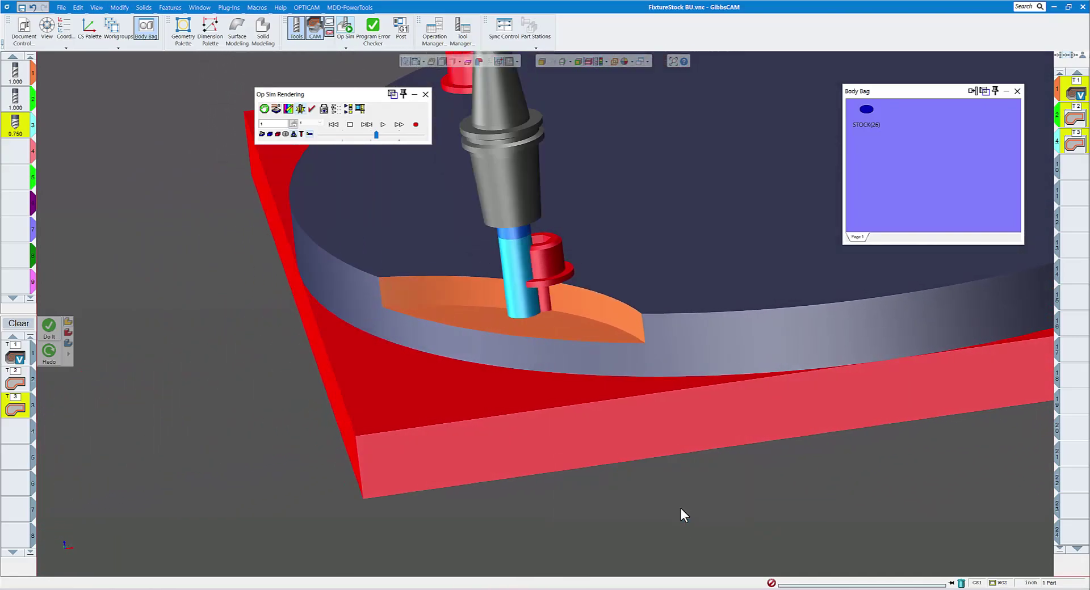
left_click(678, 509)
left_click(679, 508)
middle_click_drag(679, 505, 393, 164)
scroll(392, 164, "down", 3)
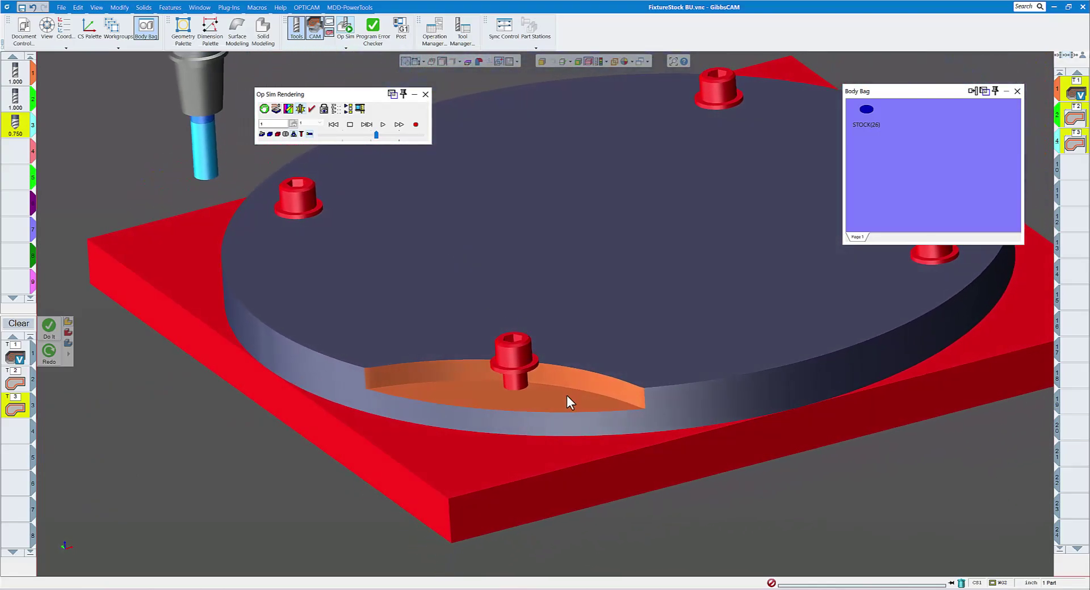
Resume the simulation past the clash at the next bolt, run it at increasing speed to the end, and close it.
left_click(383, 124)
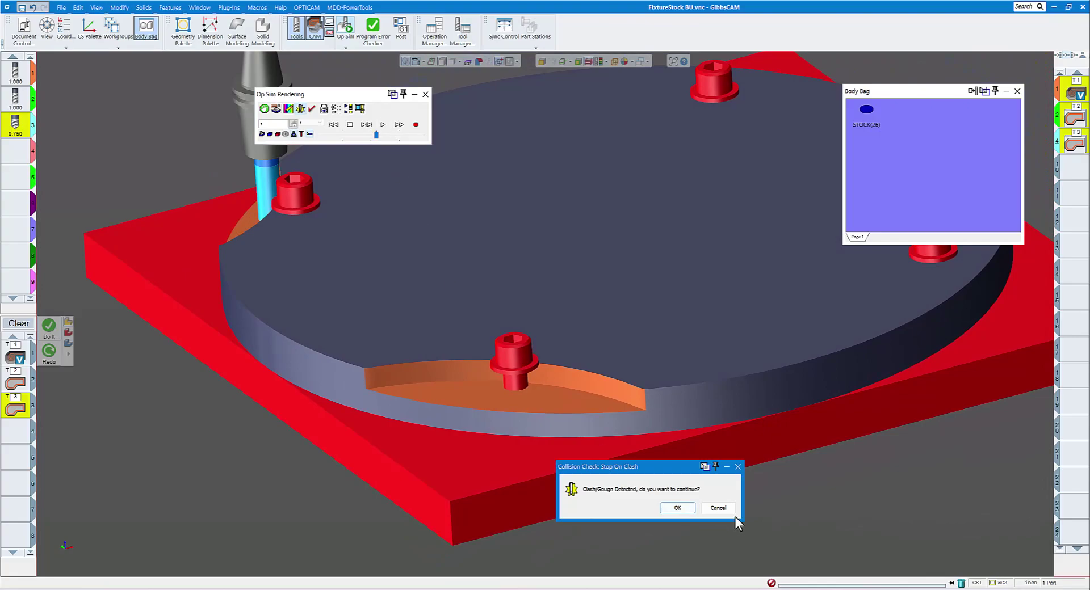
left_click(721, 509)
left_click(383, 125)
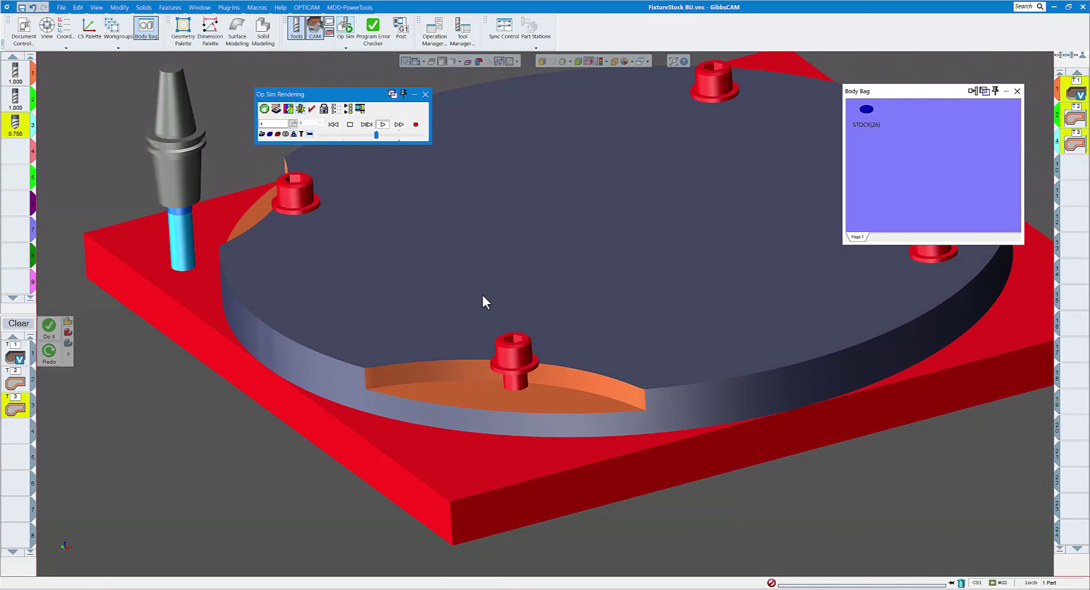
scroll(481, 295, "down", 3)
left_click(390, 135)
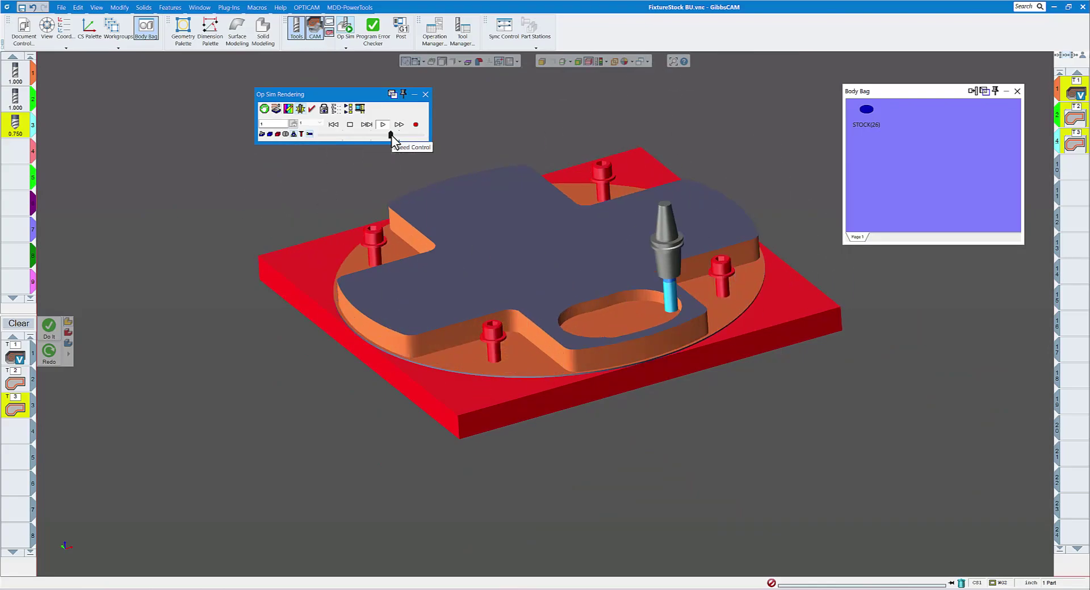
left_click(399, 136)
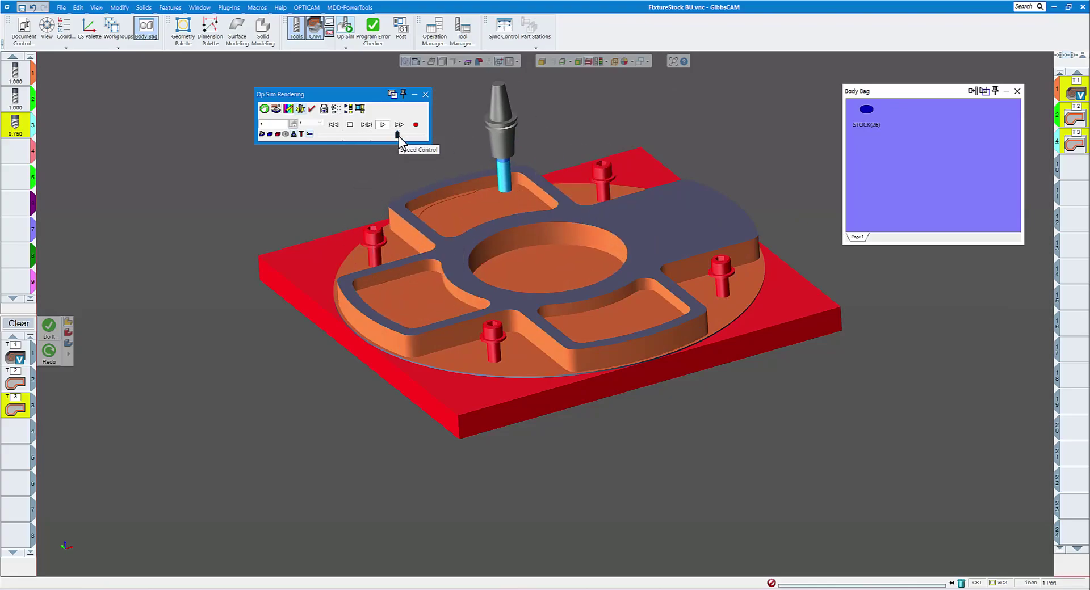
left_click(404, 135)
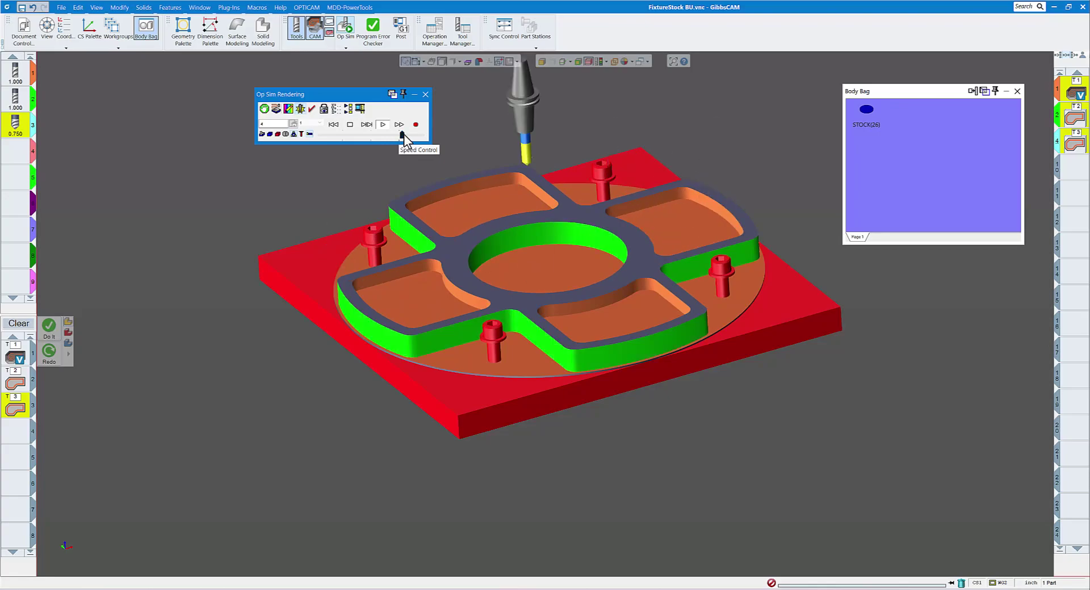
scroll(439, 200, "up", 5)
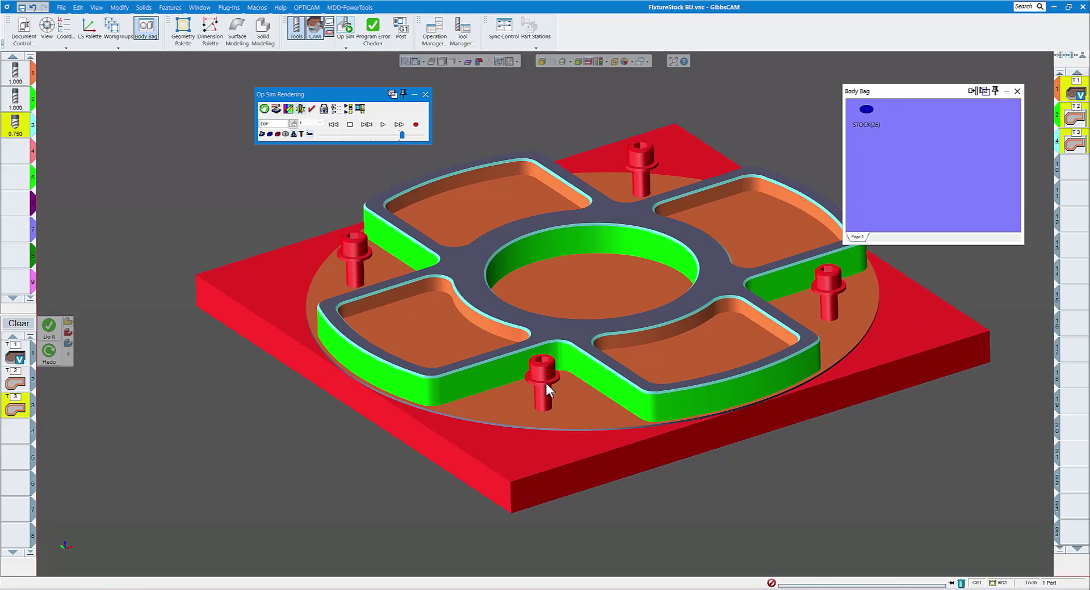
middle_click_drag(543, 403, 430, 119)
left_click(426, 95)
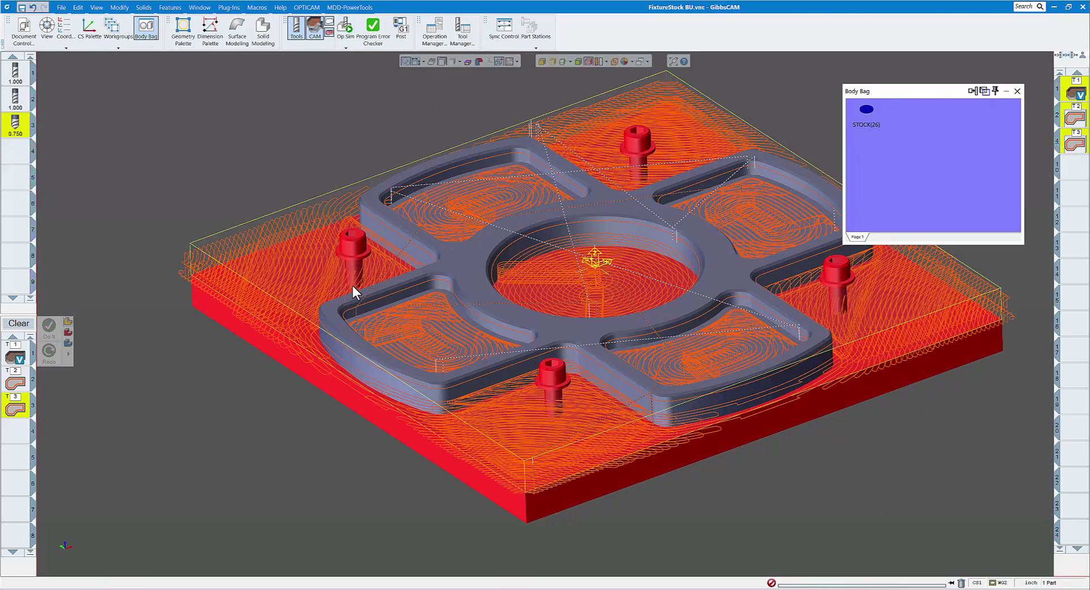
Hide the CAM palettes and check the body type of the fixture bolts in their properties.
left_click(316, 36)
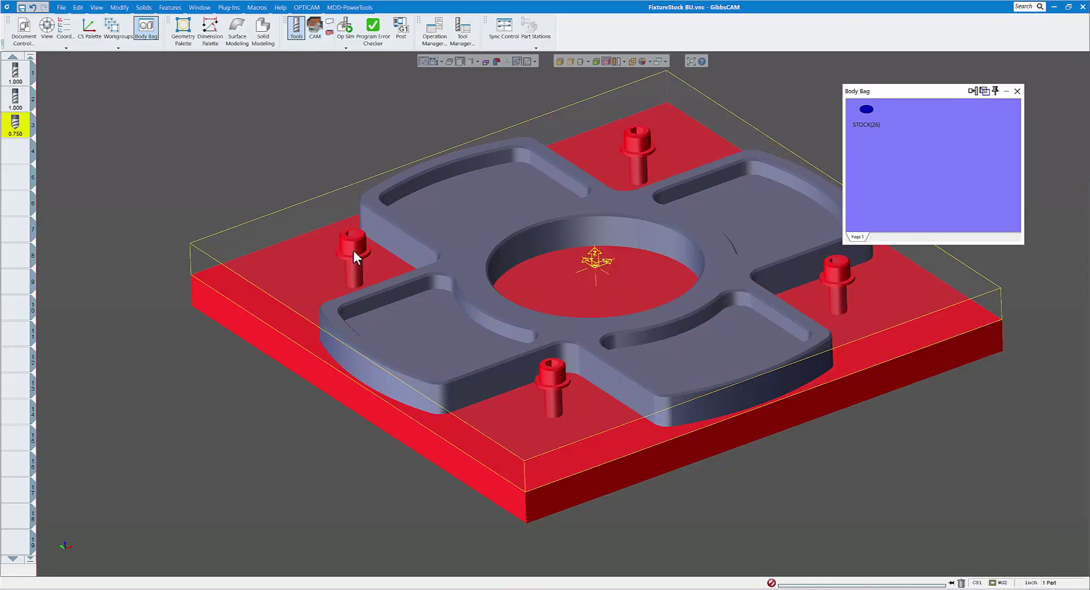
left_click(353, 250)
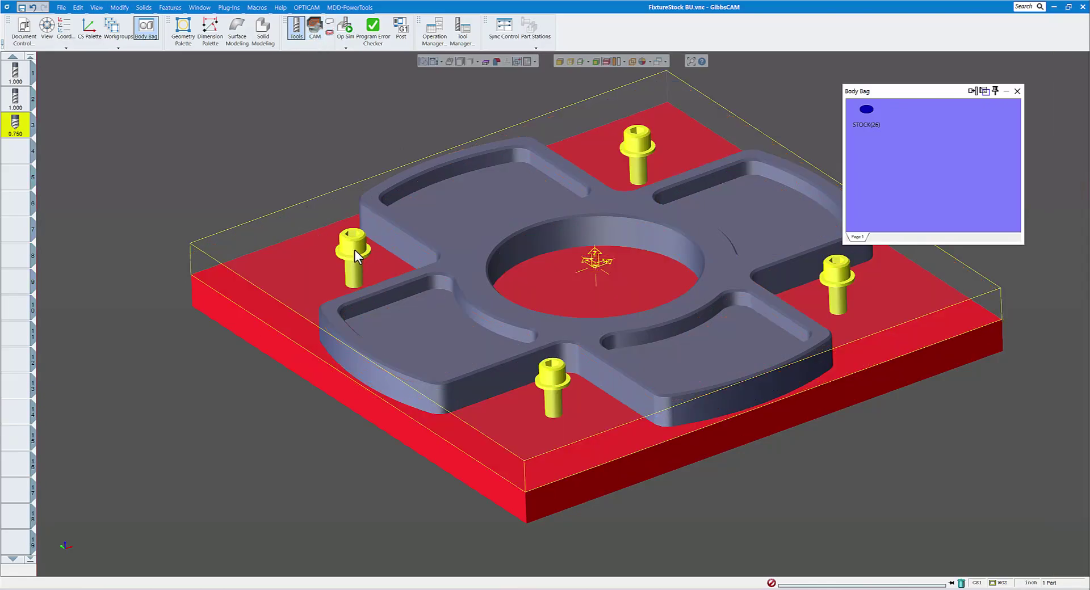
right_click(354, 251)
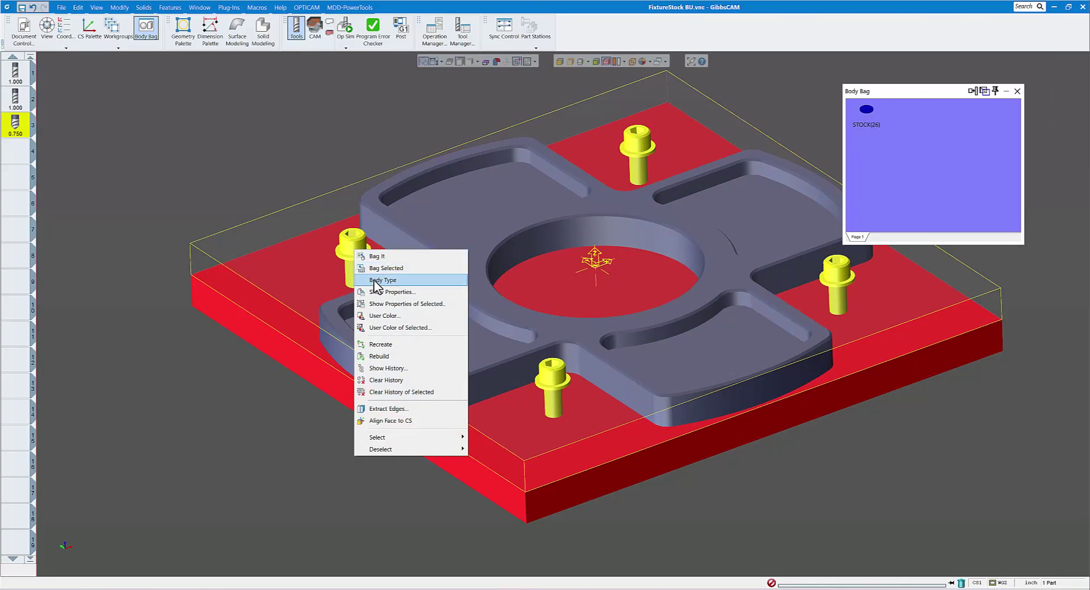
left_click(390, 293)
left_click_drag(217, 83, 206, 67)
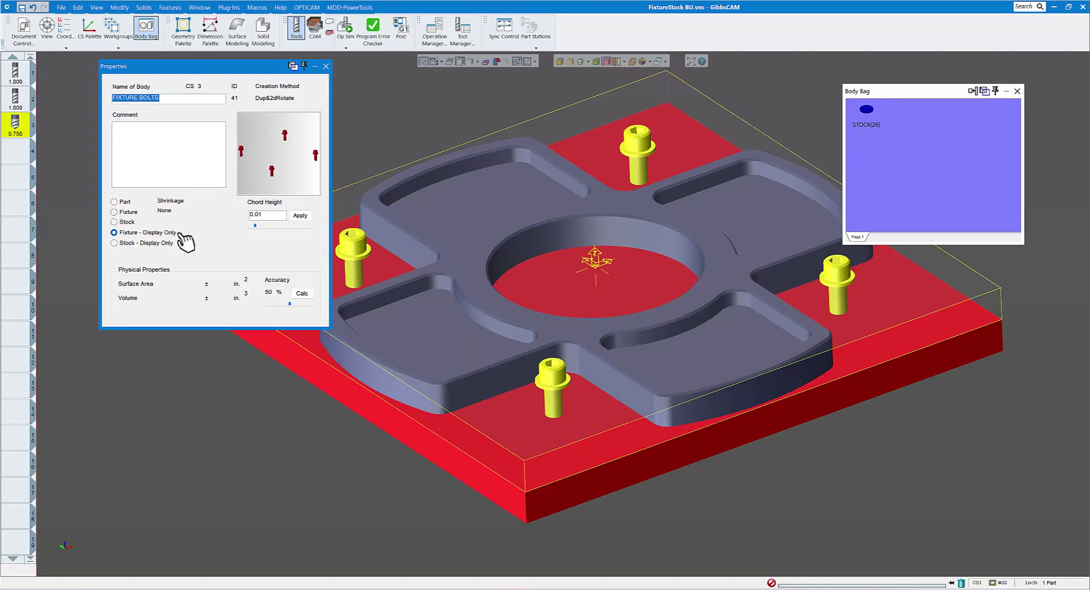
left_click(324, 66)
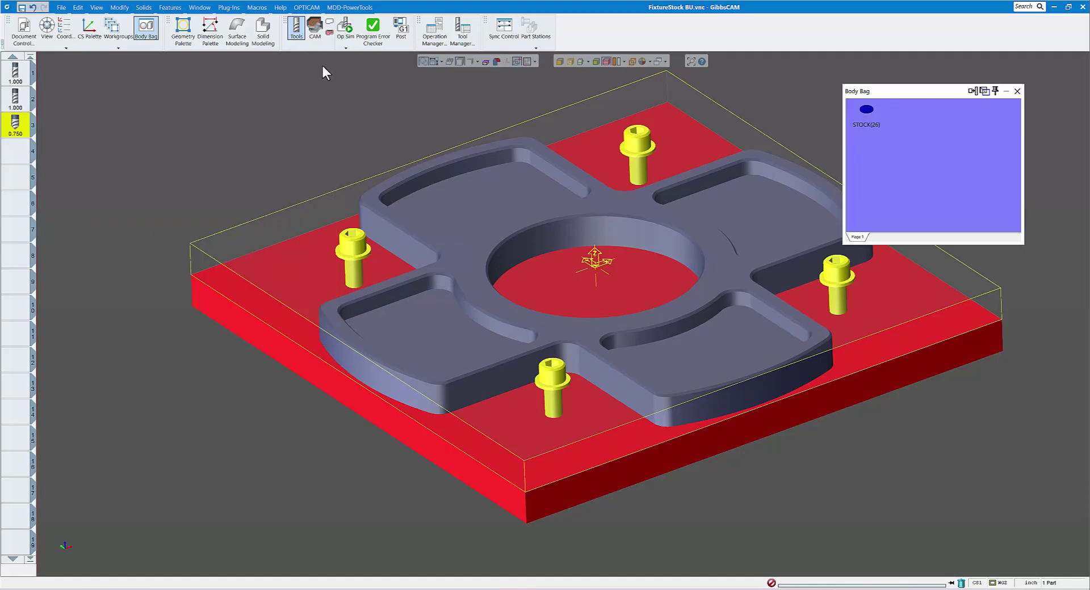
Rerun the simulation from the start, stop it at the first clash, and return to the part model.
left_click(344, 29)
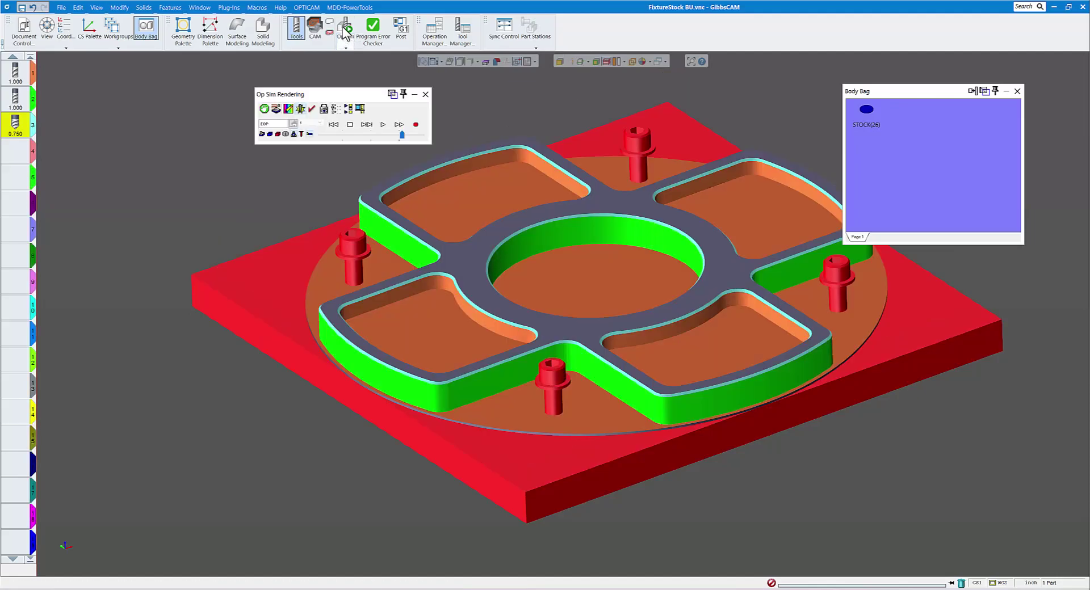
left_click(334, 125)
left_click(383, 125)
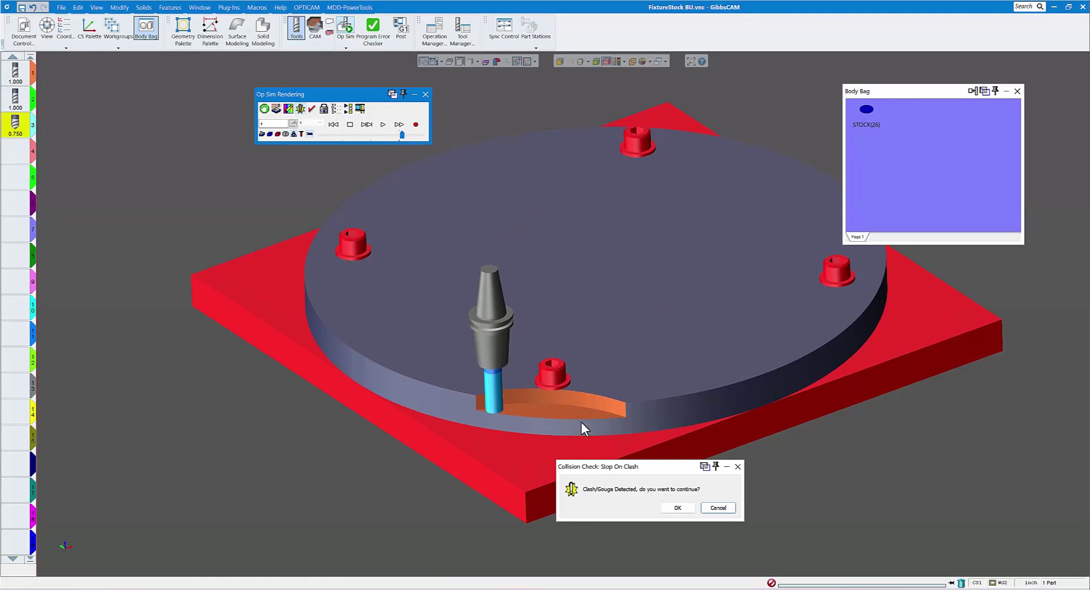
left_click(716, 508)
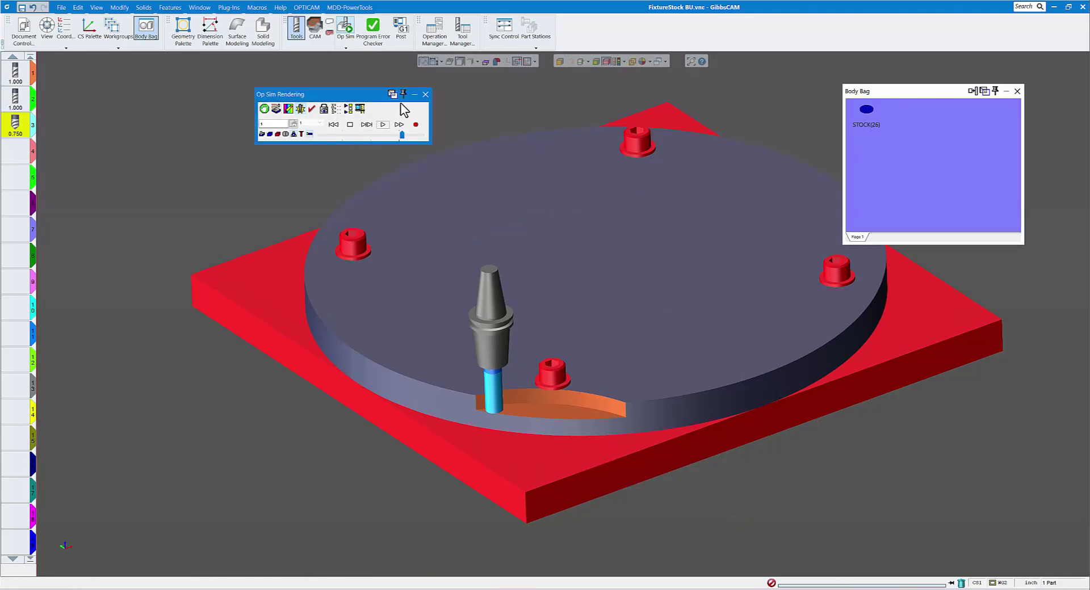
left_click(425, 95)
left_click(346, 33)
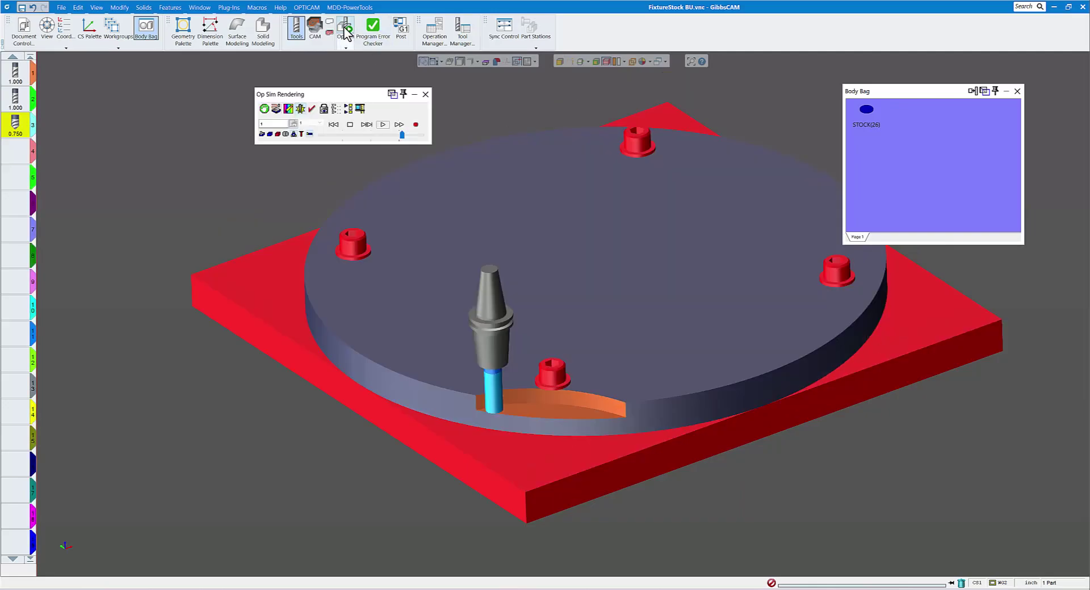
left_click(345, 31)
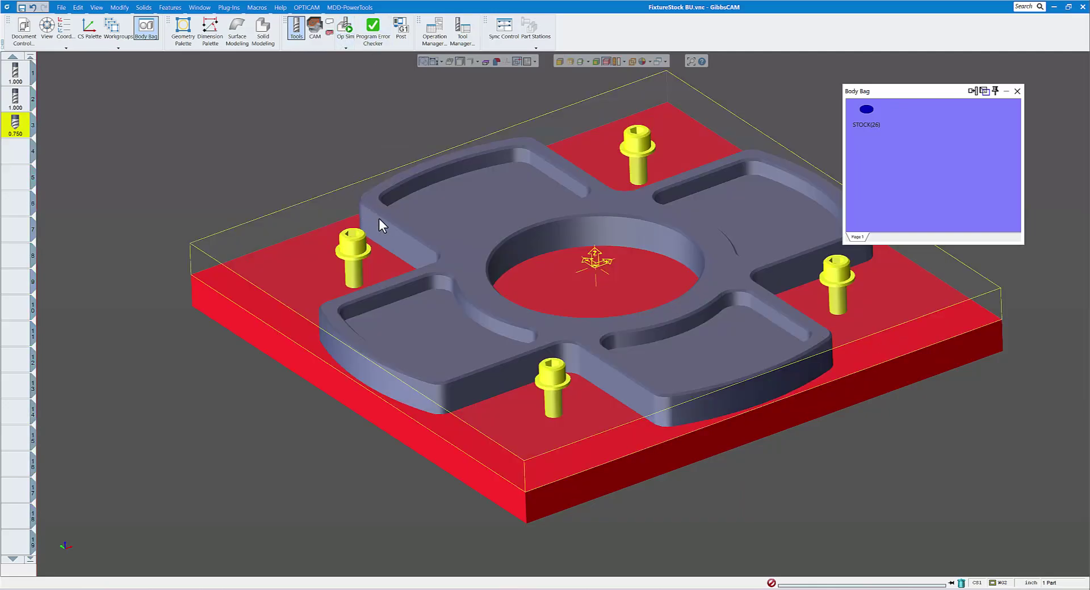
Close the Body Bag, display the machining operations, and examine where their toolpaths run through the fixture bolts.
left_click(1016, 91)
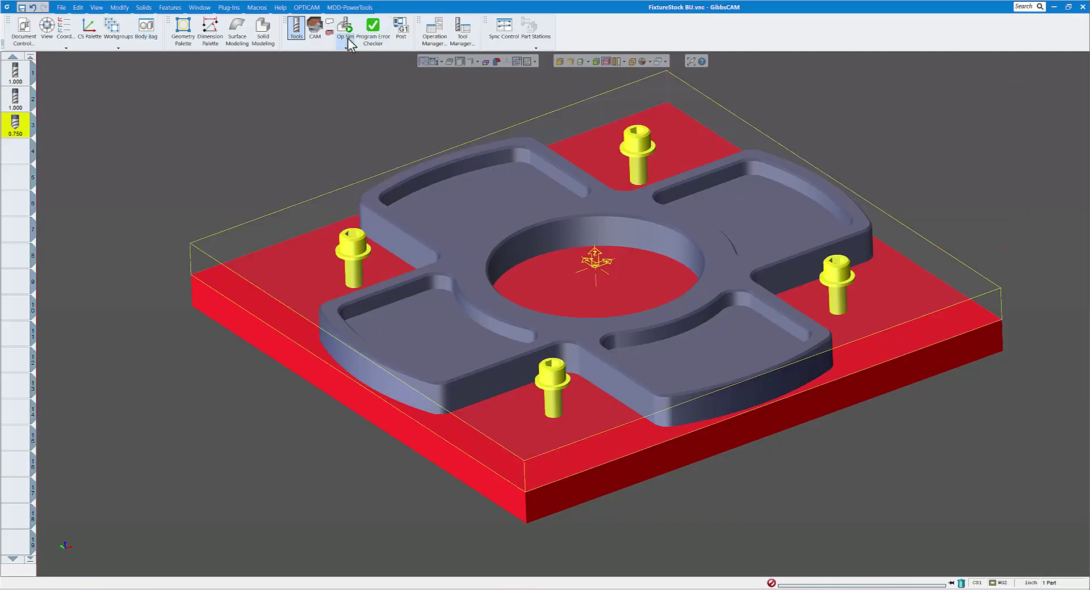
left_click(315, 29)
left_click(1073, 96)
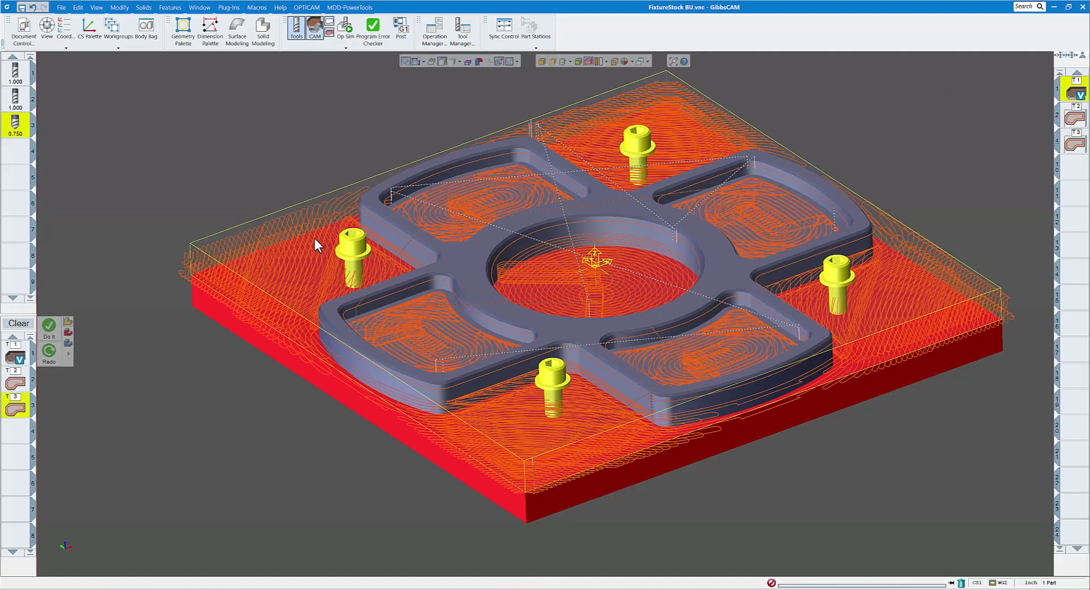
mouse_move(390, 277)
middle_mouse_down()
mouse_move(475, 389)
mouse_move(390, 297)
middle_mouse_up()
scroll(306, 292, "up", 5)
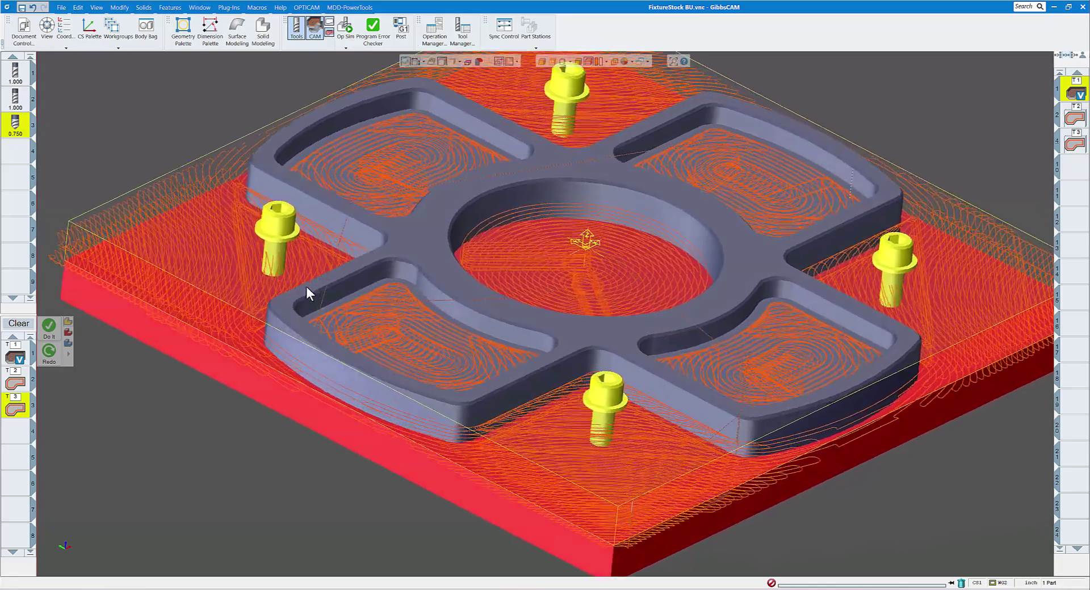
scroll(200, 271, "up", 5)
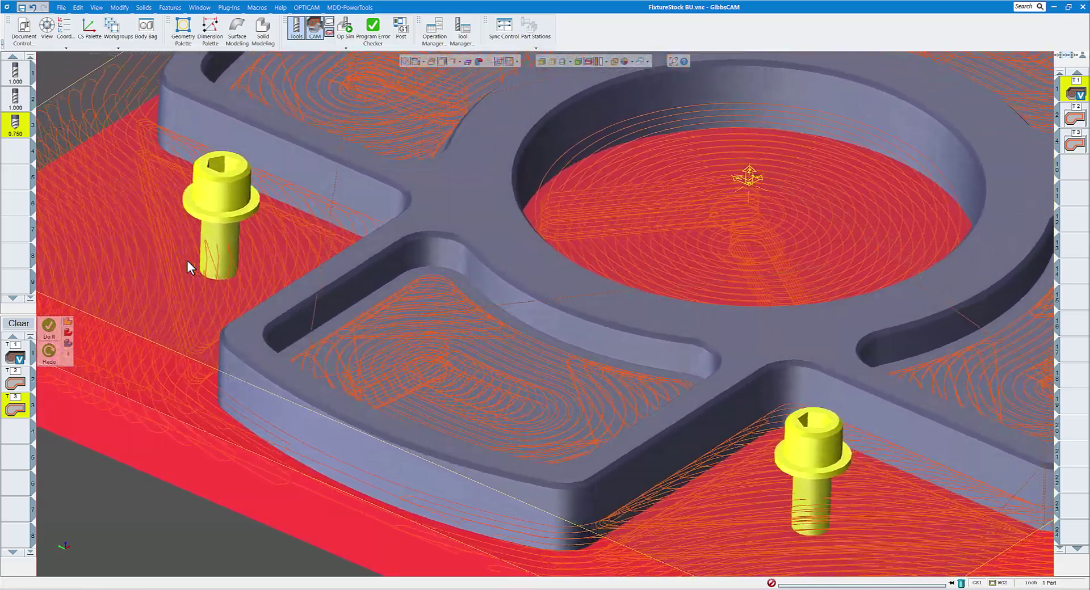
scroll(311, 281, "down", 10)
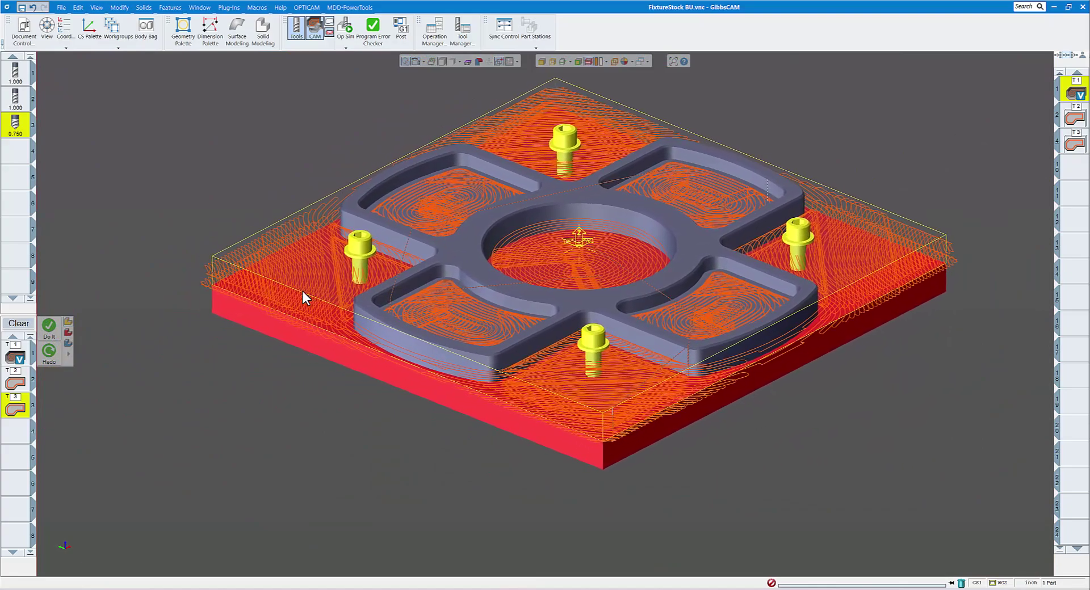
scroll(313, 293, "down", 1)
middle_click_drag(301, 274, 311, 267)
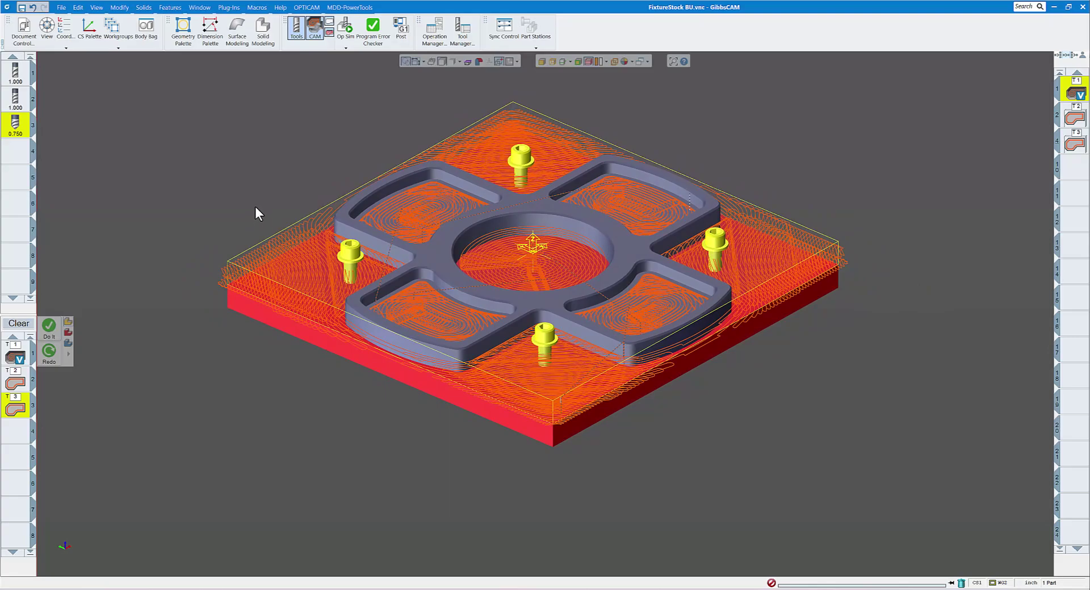
Set the FIXTURE BOLTS body's type to Fixture and apply the 0.01 chord height in its properties.
right_click(353, 256)
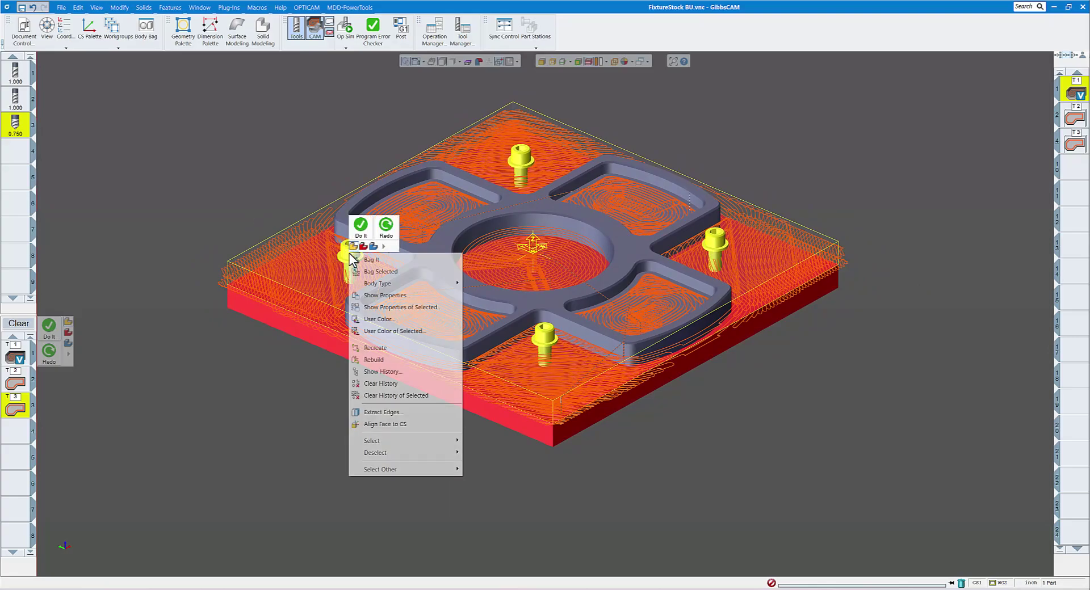
left_click(378, 296)
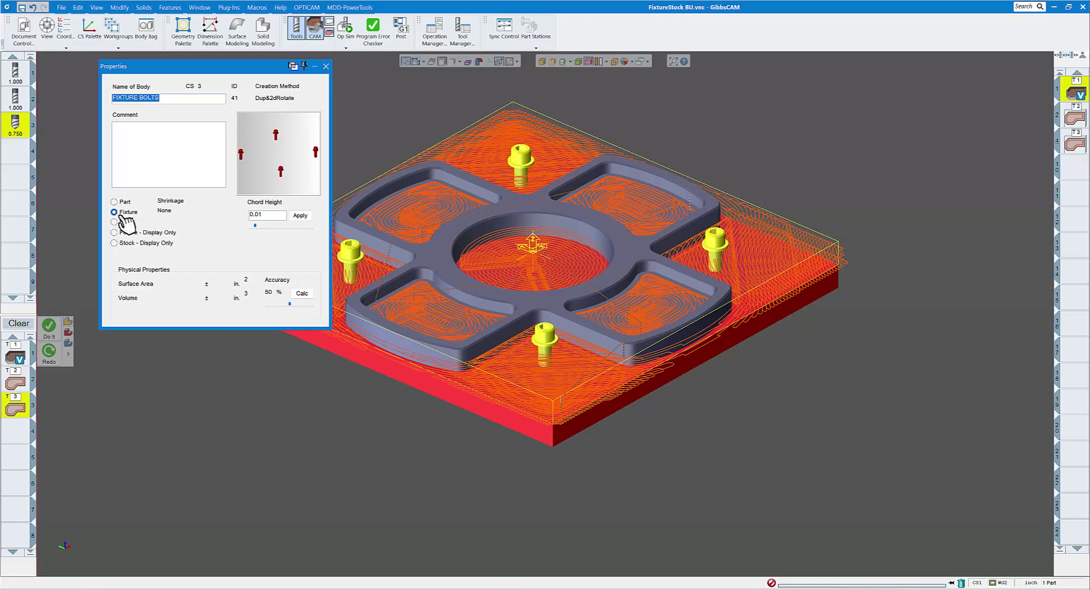
left_click(299, 216)
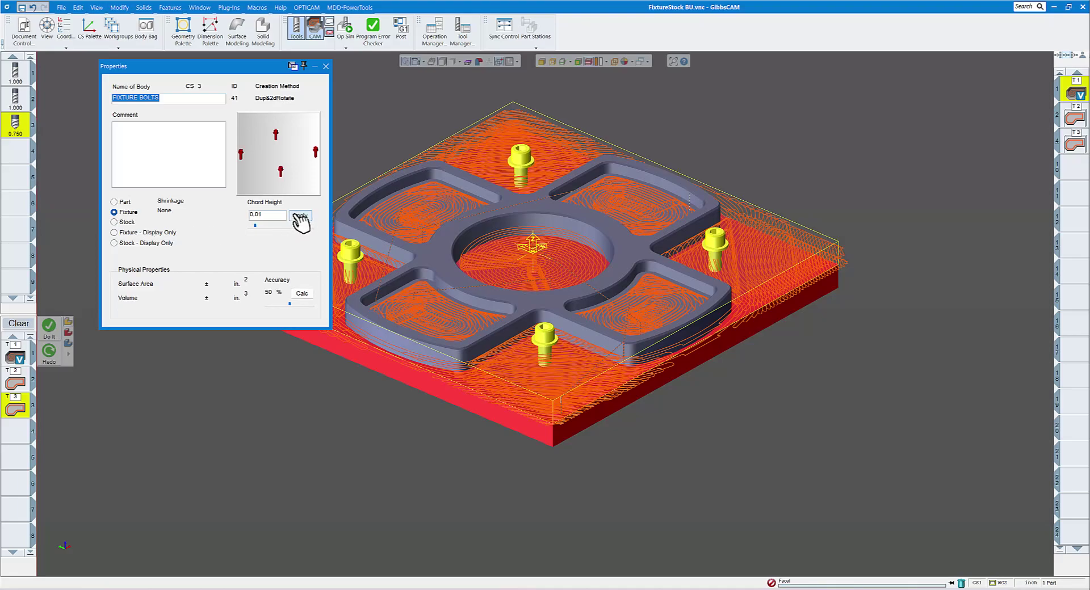
left_click(326, 67)
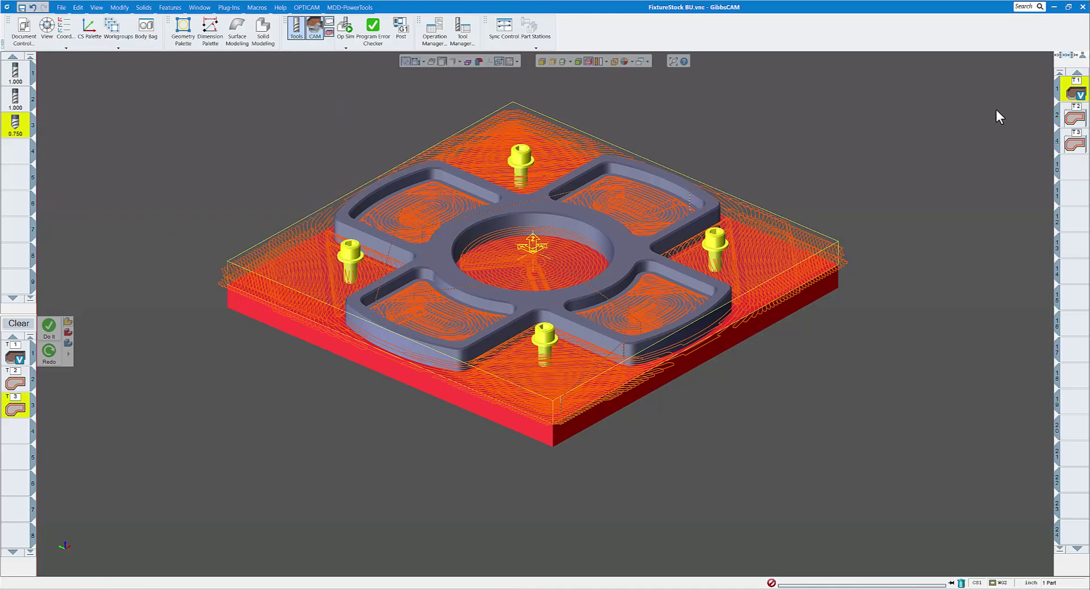
Select all the bodies, recalculate the VoluMill operation's toolpath, and close its settings.
key("ctrl+a")
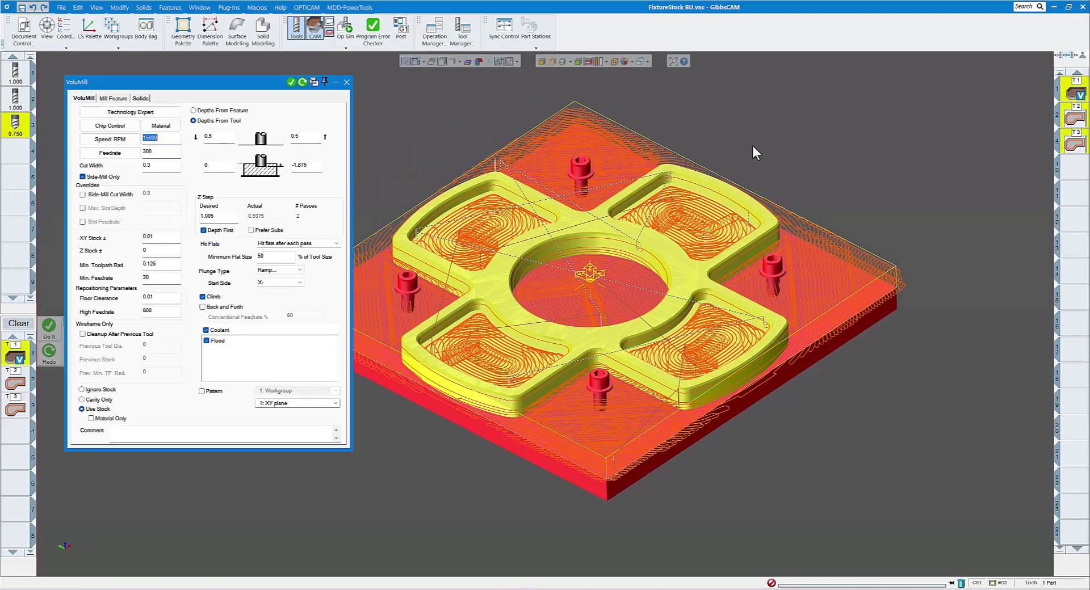
left_click(302, 83)
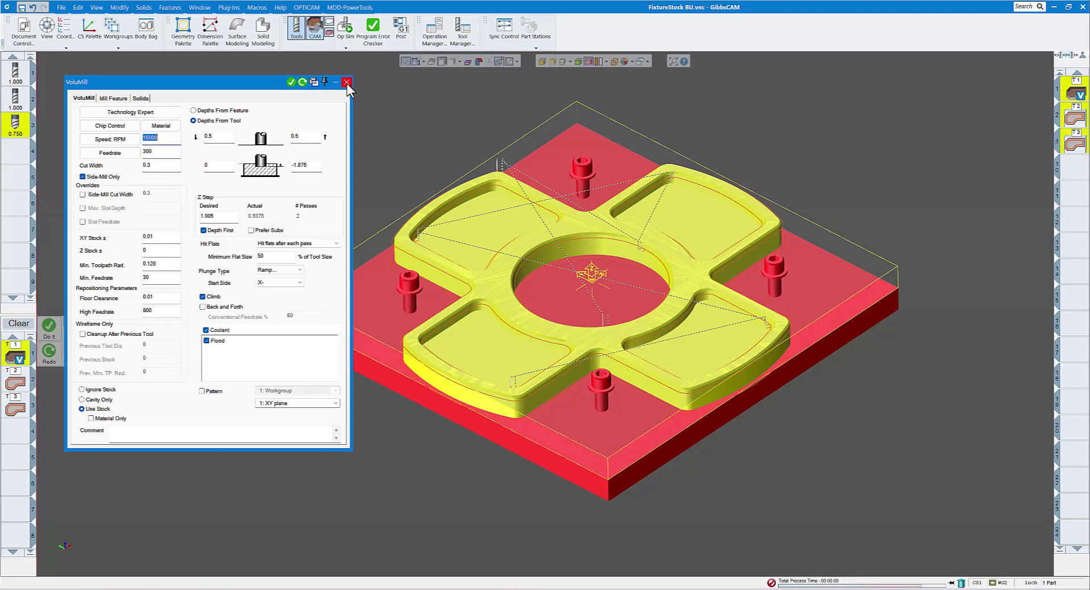
left_click(347, 83)
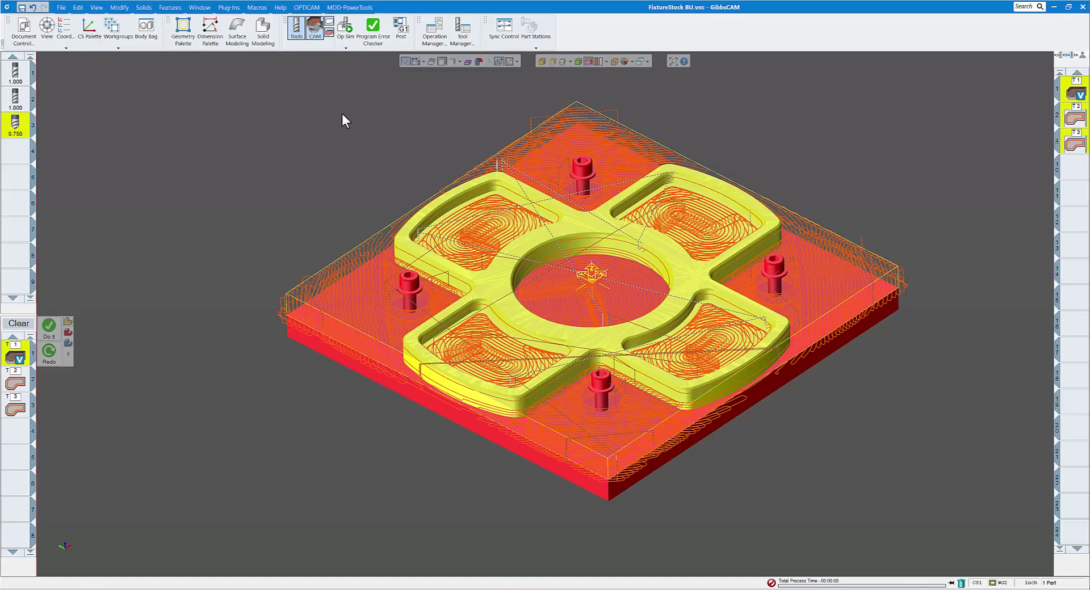
Inspect the recalculated toolpath around the fixture bolts and run its simulation.
middle_click_drag(343, 116, 316, 245)
scroll(494, 330, "up", 10)
middle_click_drag(499, 327, 475, 260)
scroll(476, 260, "down", 5)
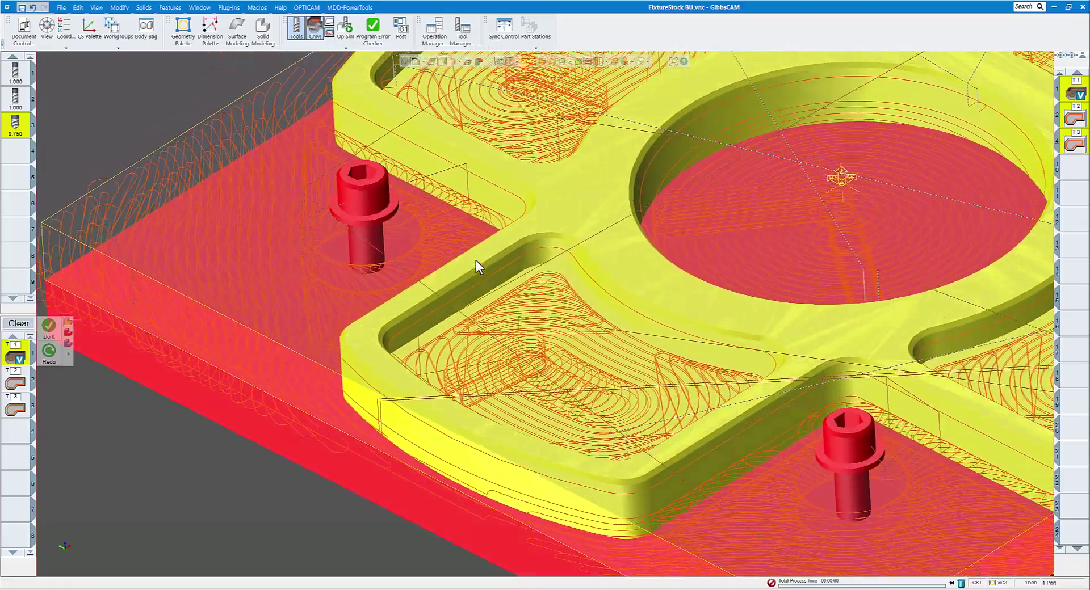
scroll(475, 260, "down", 8)
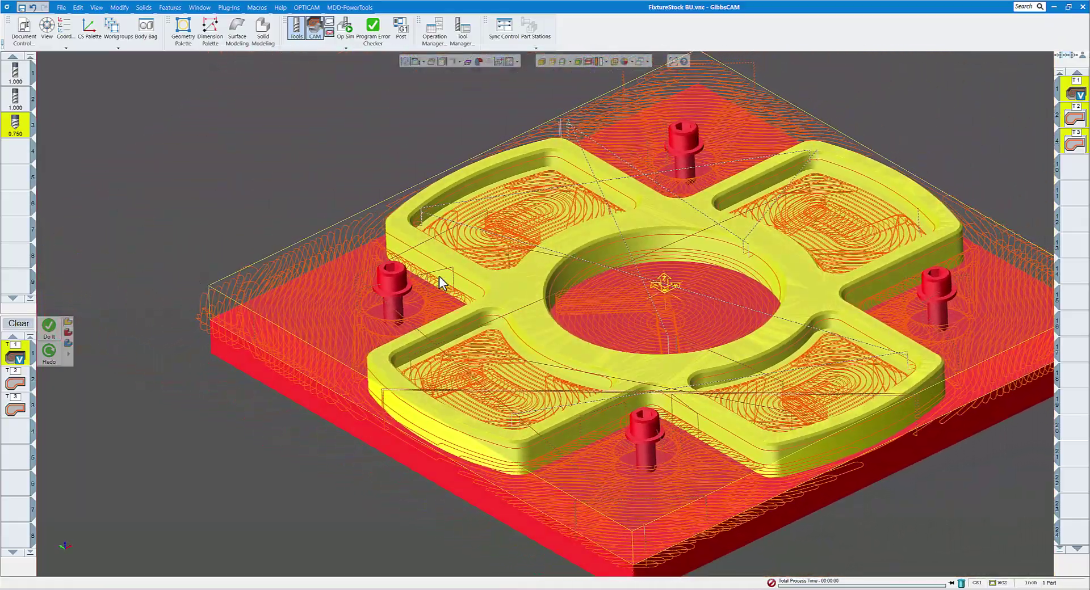
middle_click_drag(438, 276, 333, 271)
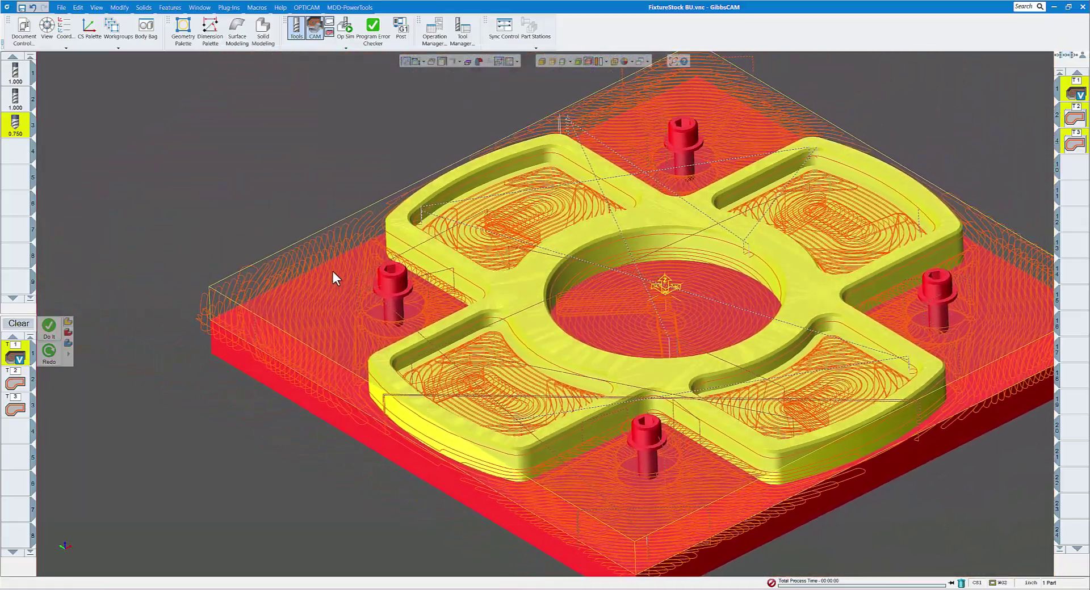
left_click(345, 34)
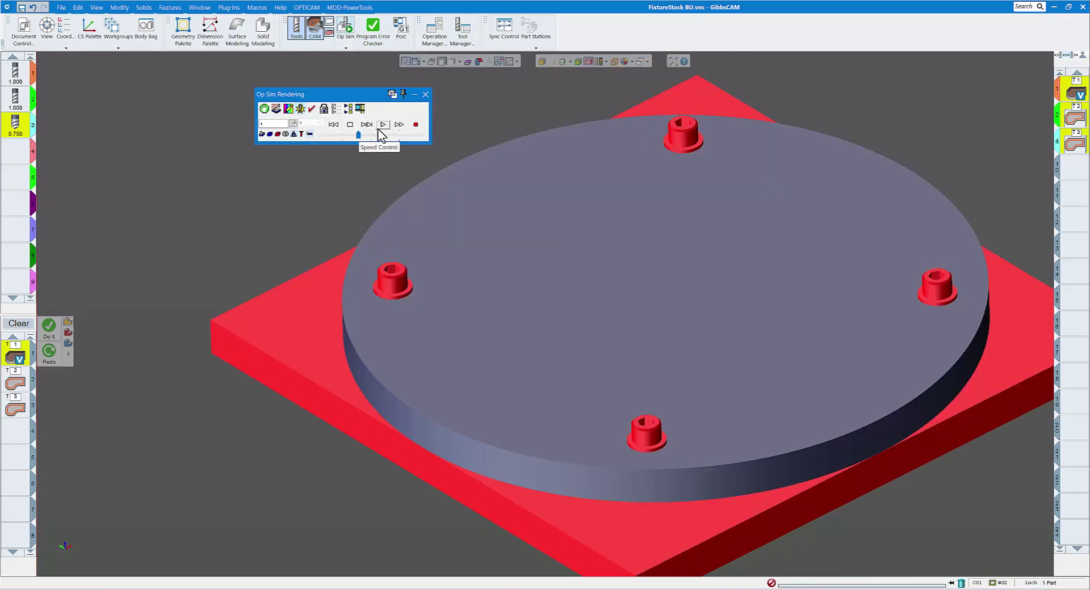
left_click(382, 124)
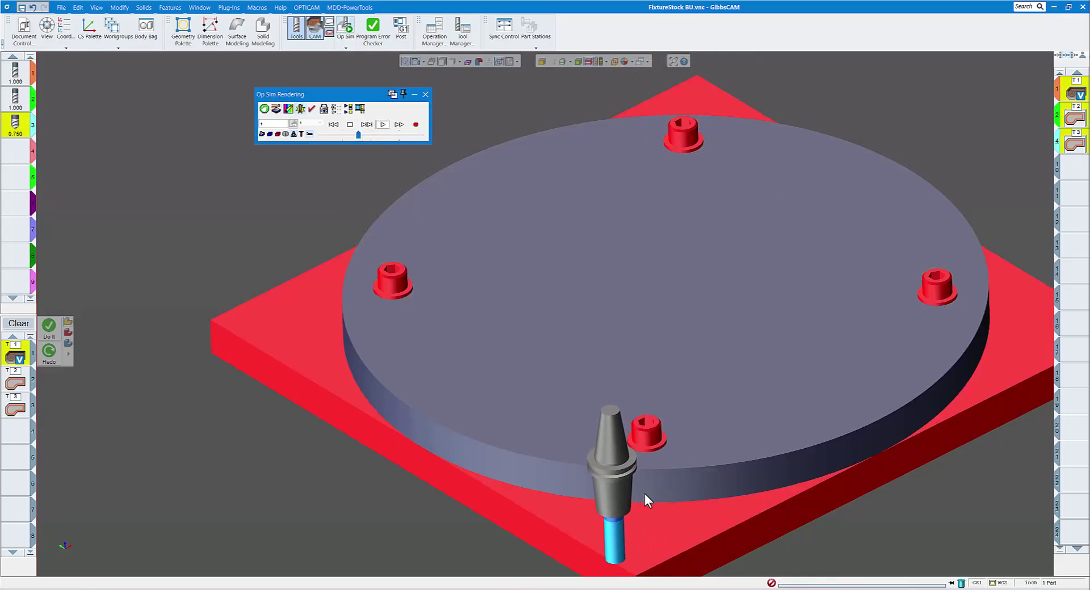
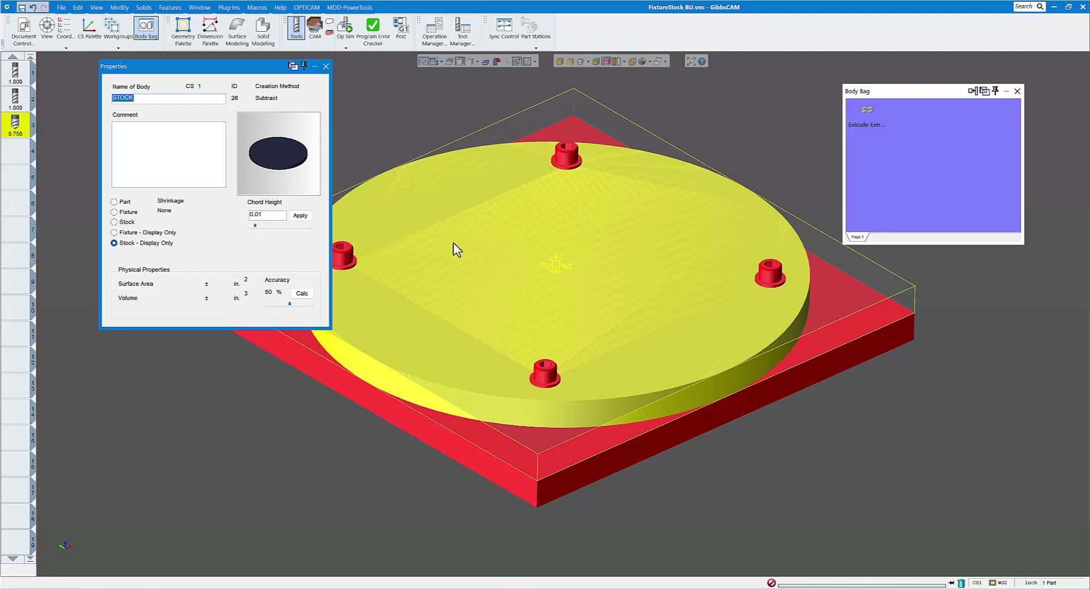
Close the display-only STOCK body's properties and check how the stock appears in the operation simulation.
left_click(326, 66)
left_click(345, 28)
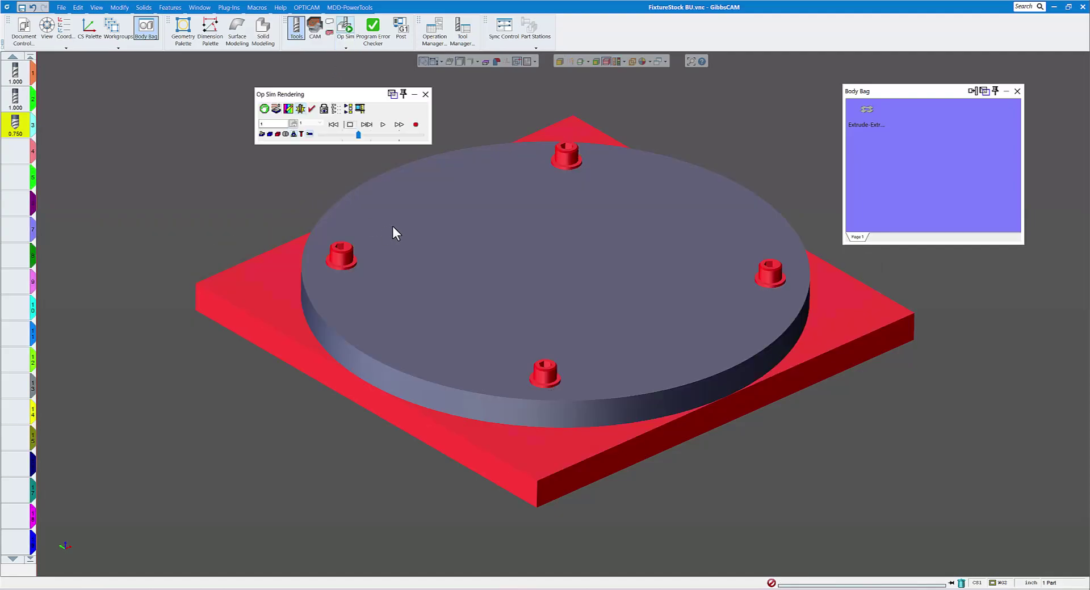
left_click(347, 29)
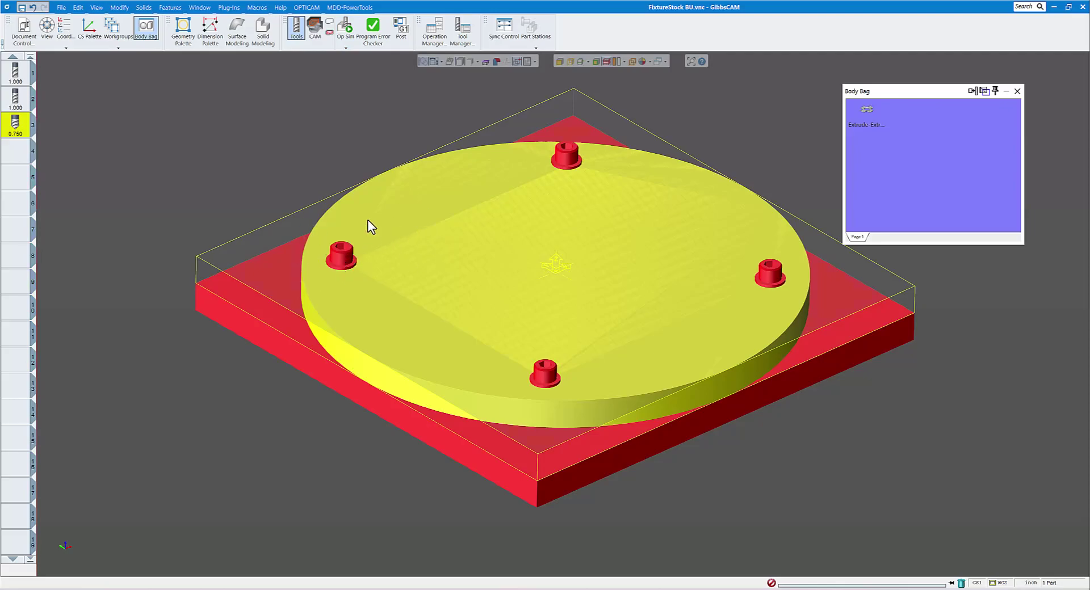
Show the operations again, set the STOCK body's type to Stock, and review the workspace stock size in the document settings.
left_click(315, 35)
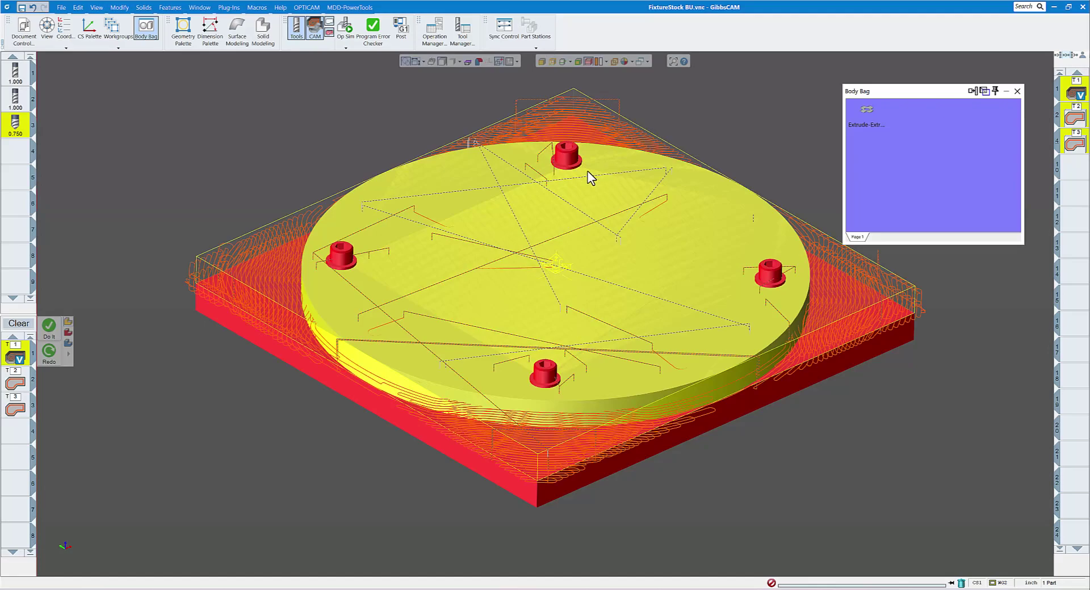
right_click(400, 183)
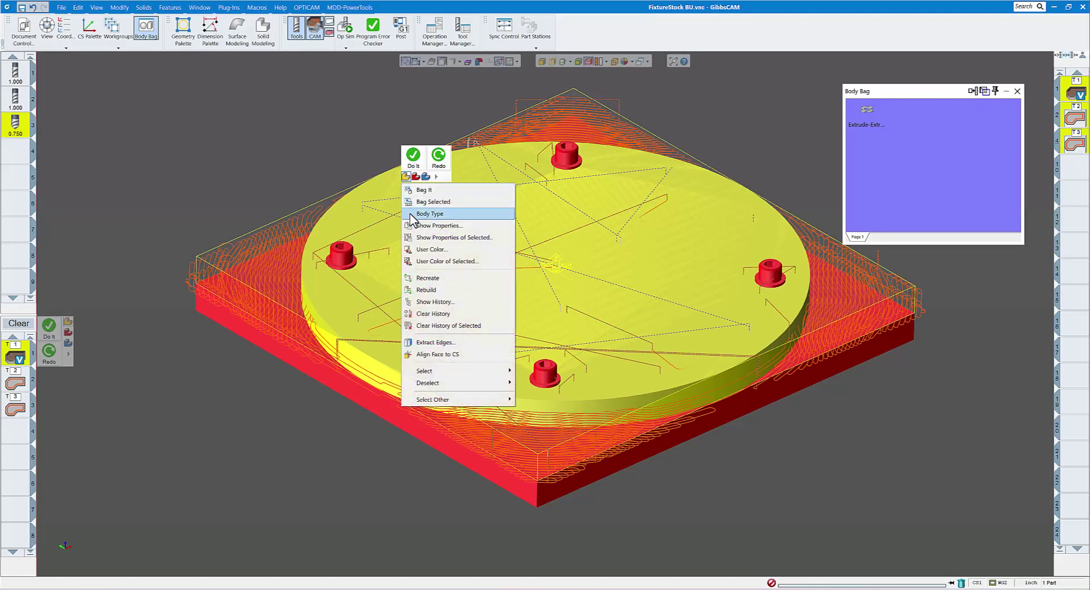
left_click(437, 226)
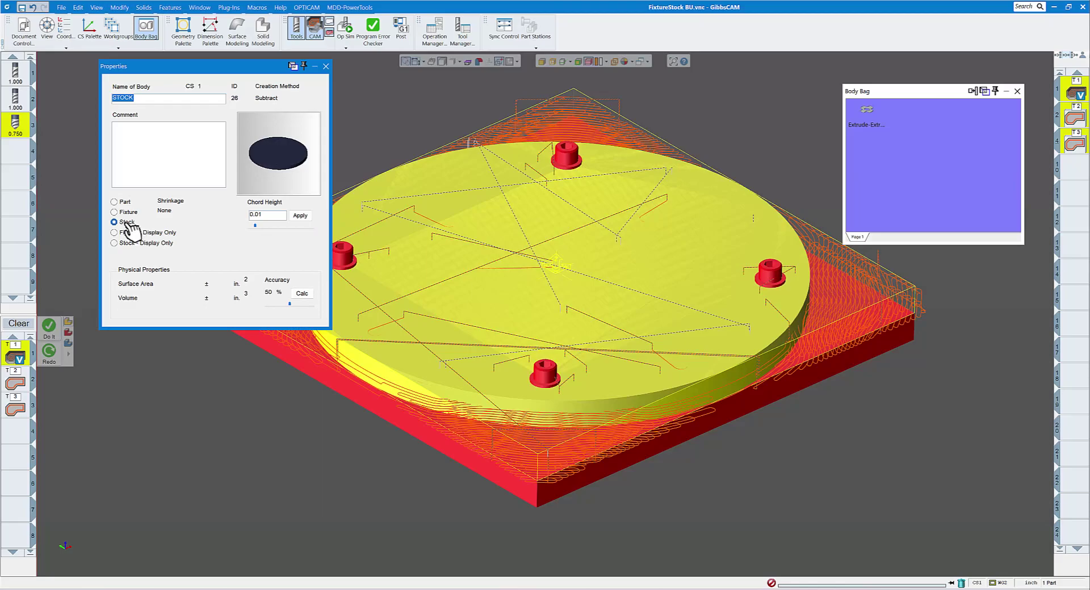
left_click(326, 67)
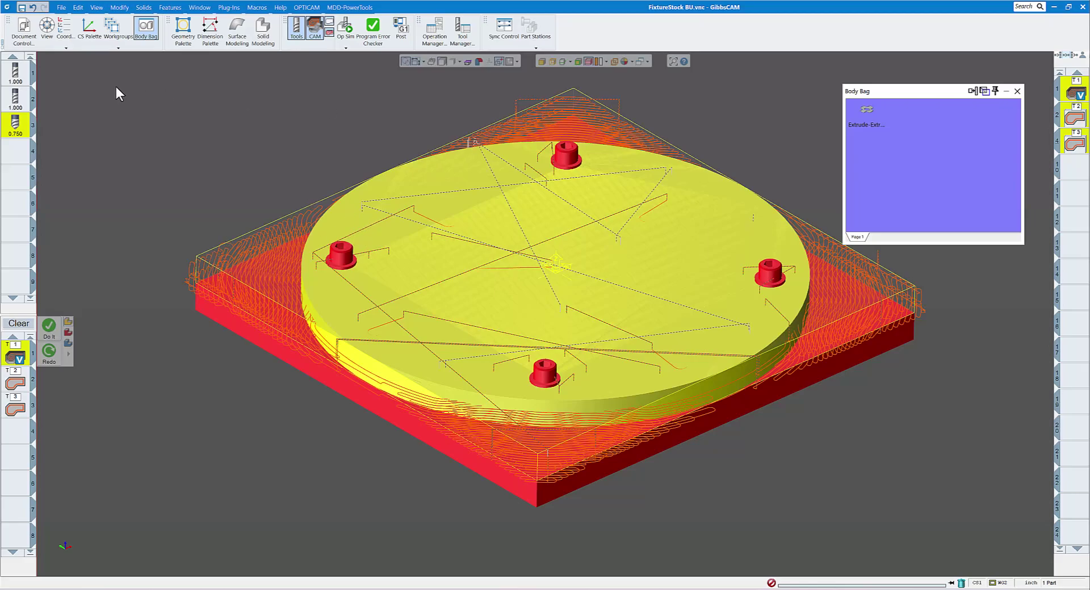
left_click(25, 37)
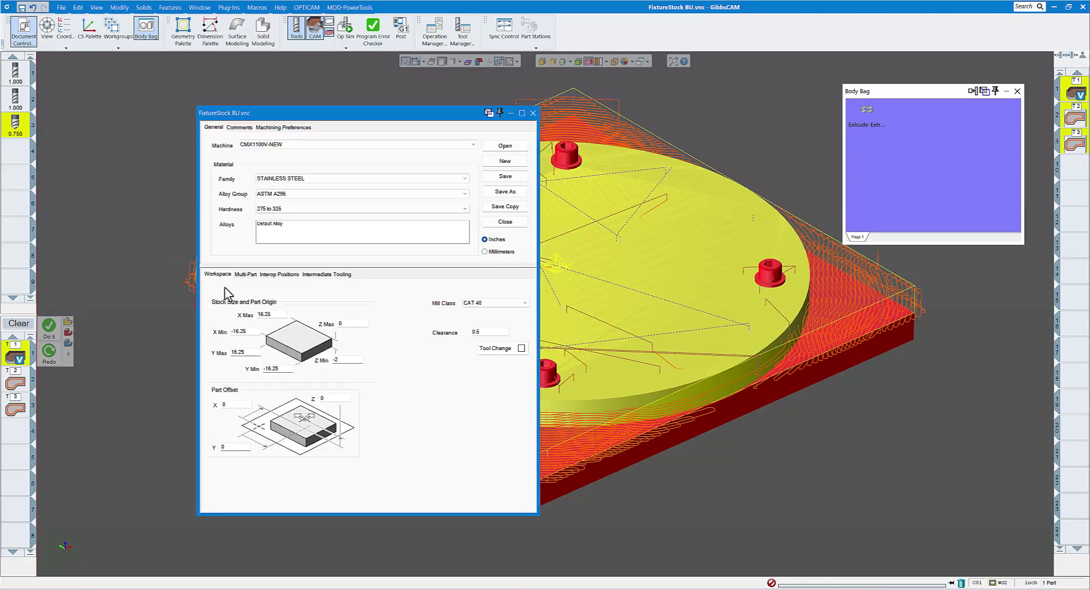
left_click(533, 114)
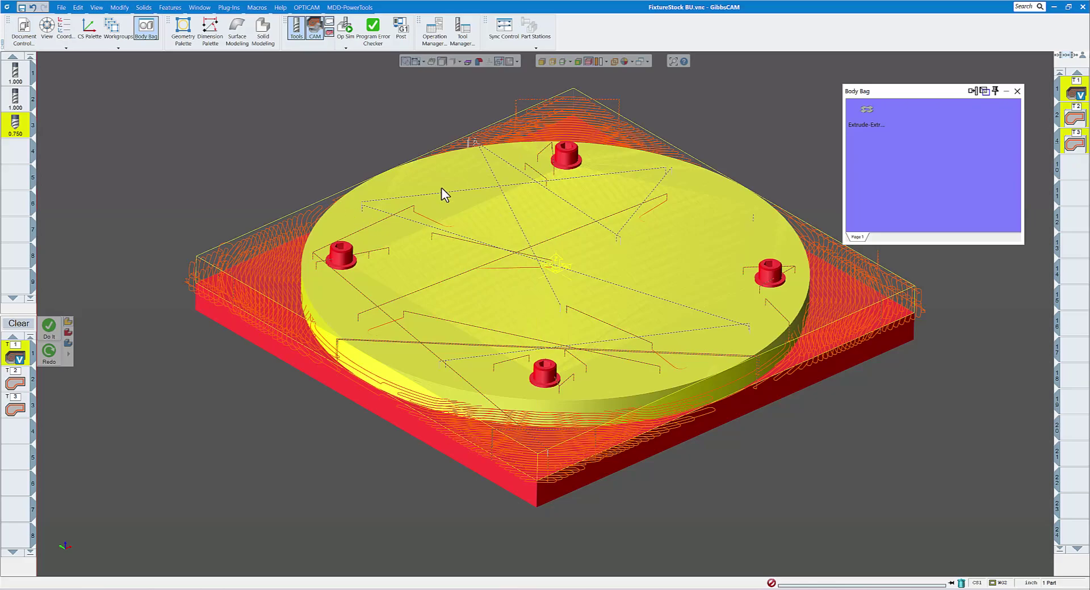
Take the extruded part out of the Body Bag, put the STOCK body away in it, and recalculate the VoluMill toolpath.
double_click(867, 111)
left_click(533, 209)
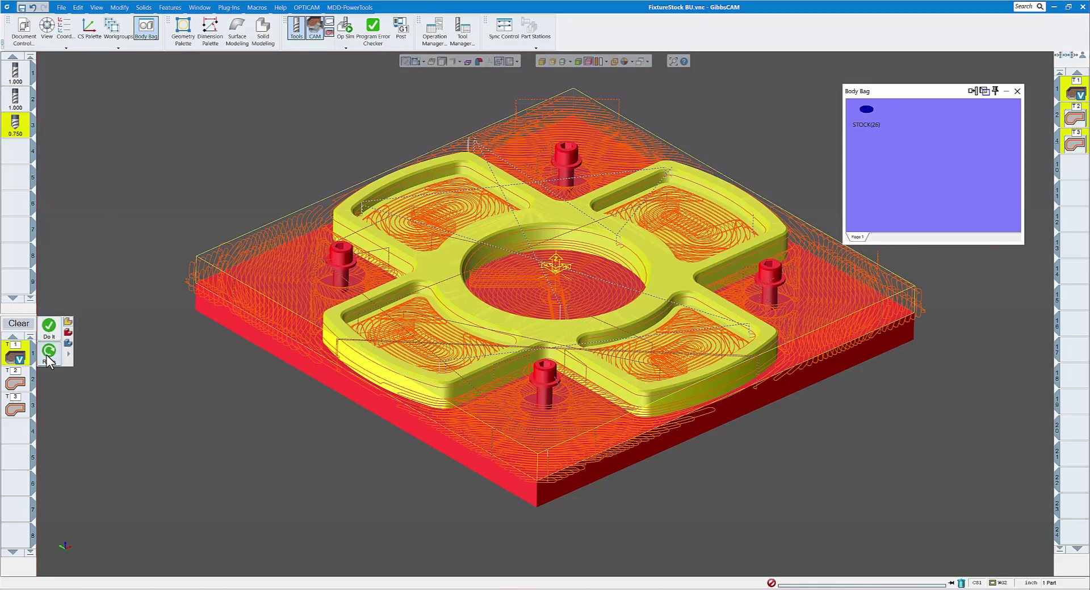
left_click(49, 327)
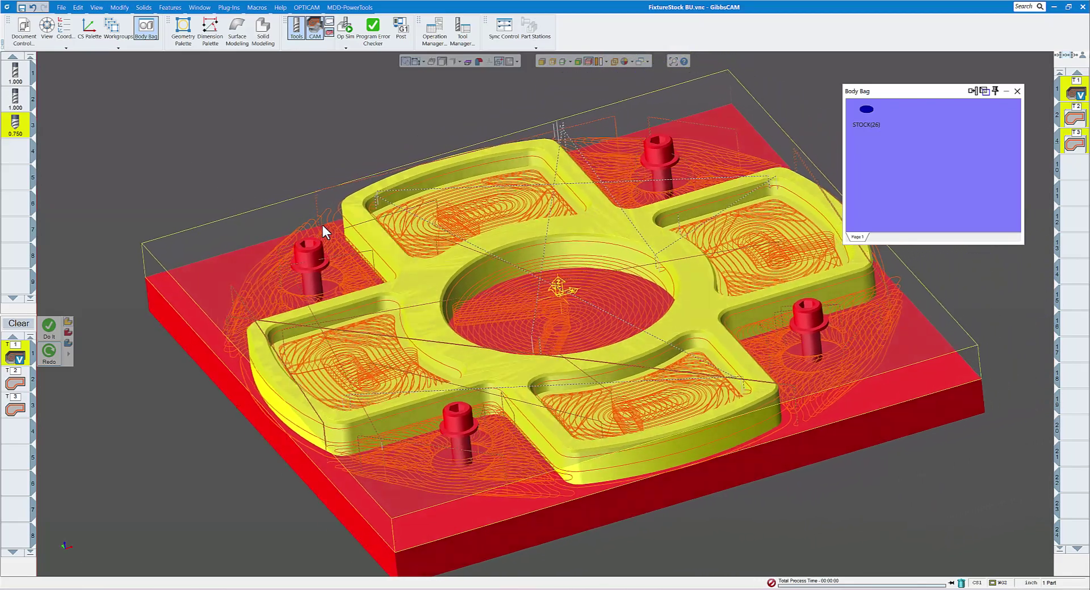
left_click(866, 109)
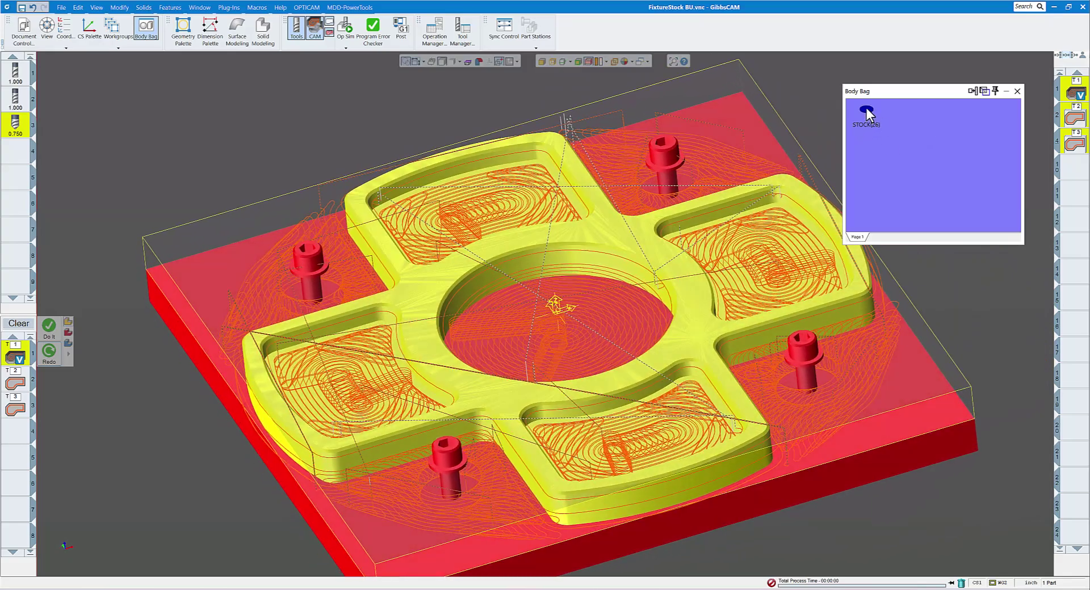
Simulate the stock-bounded toolpaths from the start, beginning at a reduced speed and raising it gradually.
left_click(348, 29)
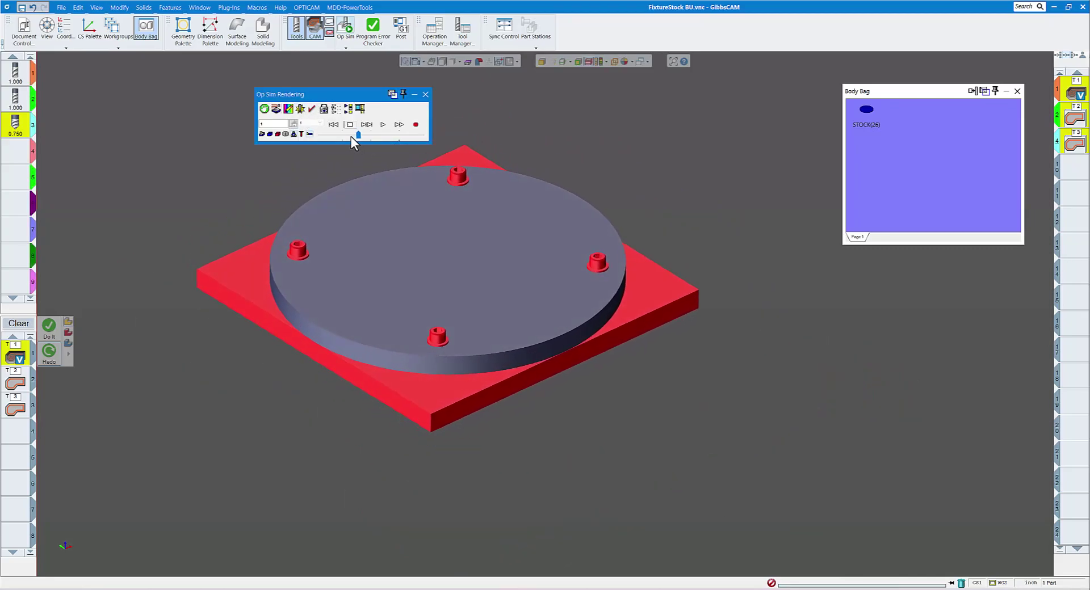
left_click(345, 134)
left_click(383, 125)
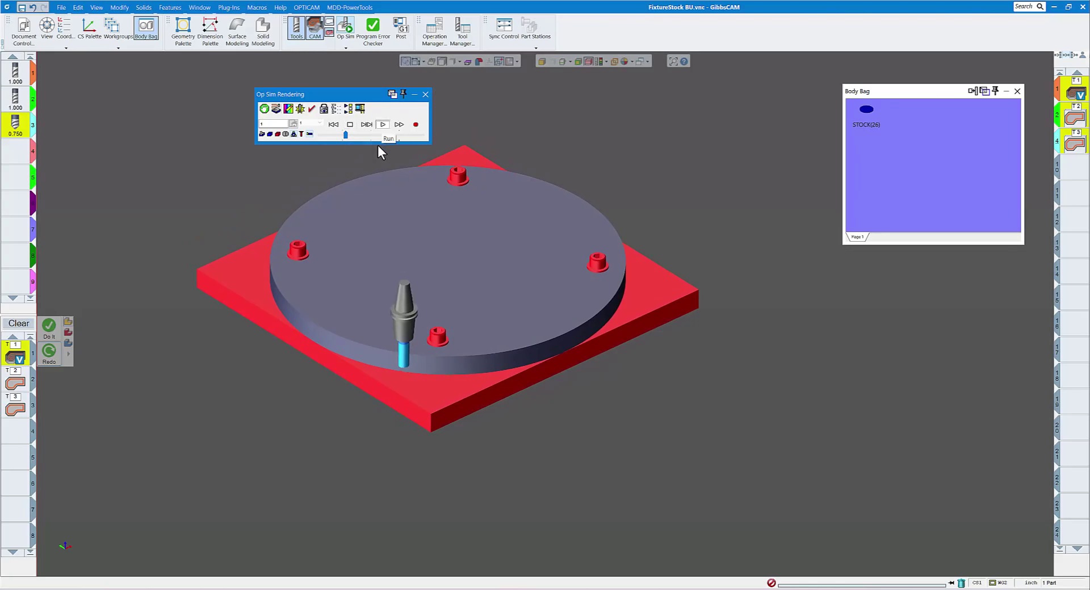
left_click(356, 135)
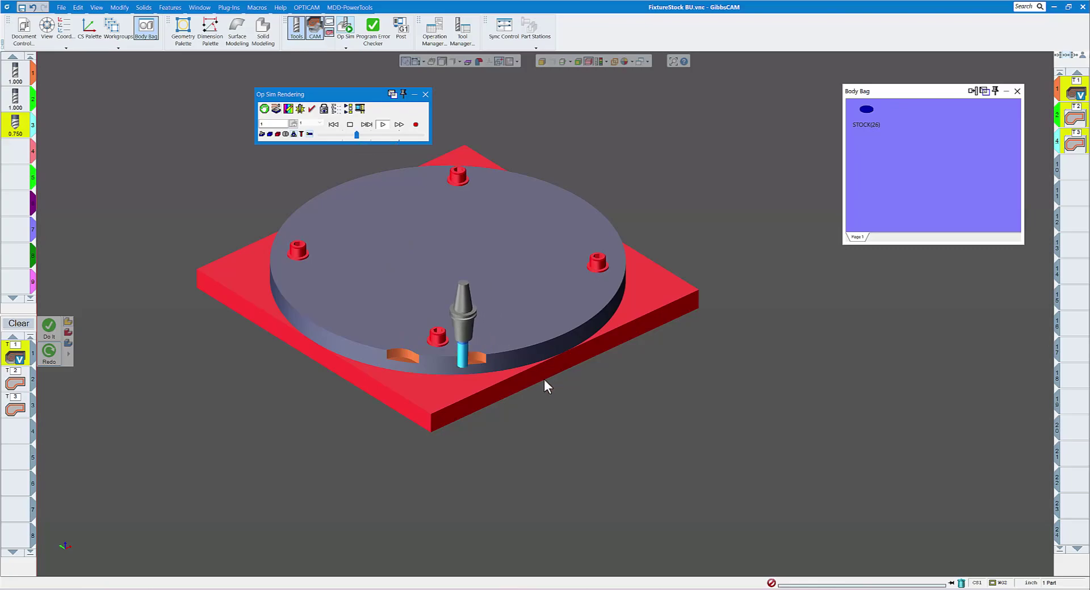
left_click(366, 135)
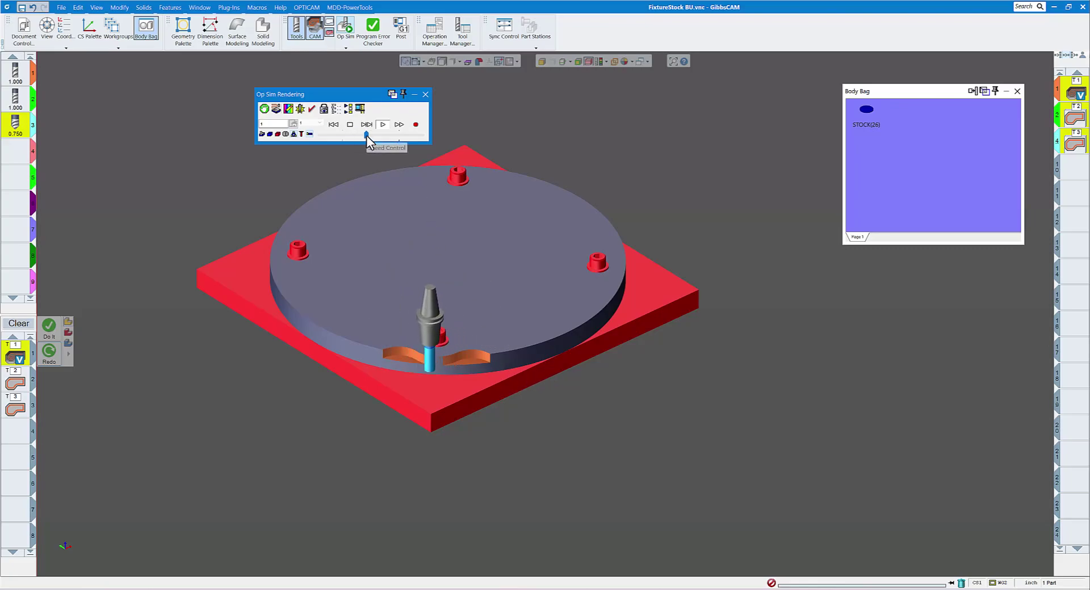
left_click(370, 135)
left_click_drag(374, 135, 379, 134)
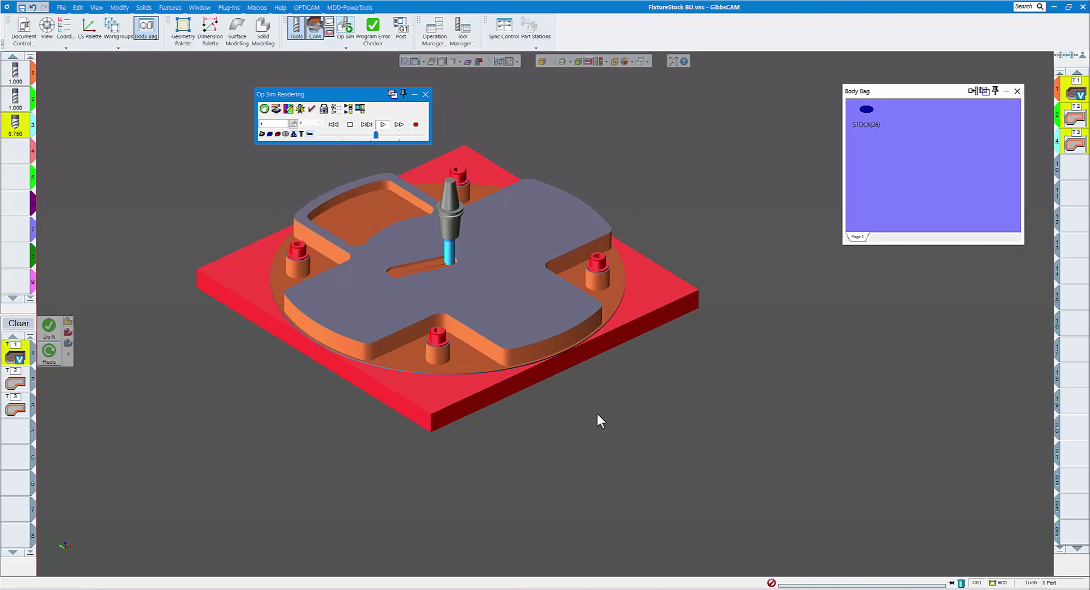
Speed up the running operation simulation to its end, and replay it from the start with collision checking set to stop on clashes.
left_click(394, 134)
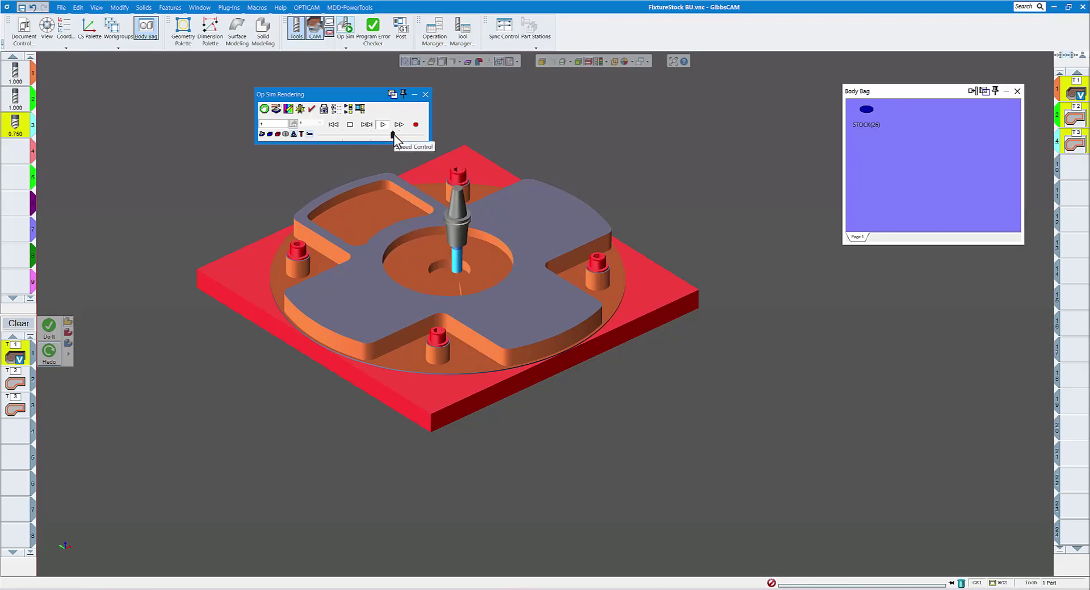
left_click_drag(393, 134, 400, 133)
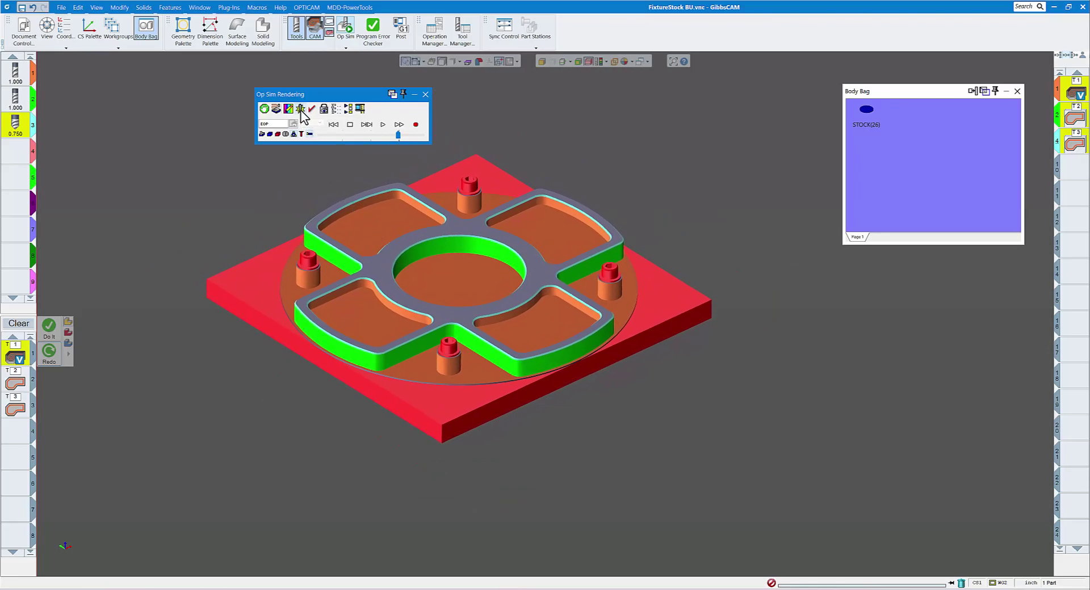
left_click(333, 124)
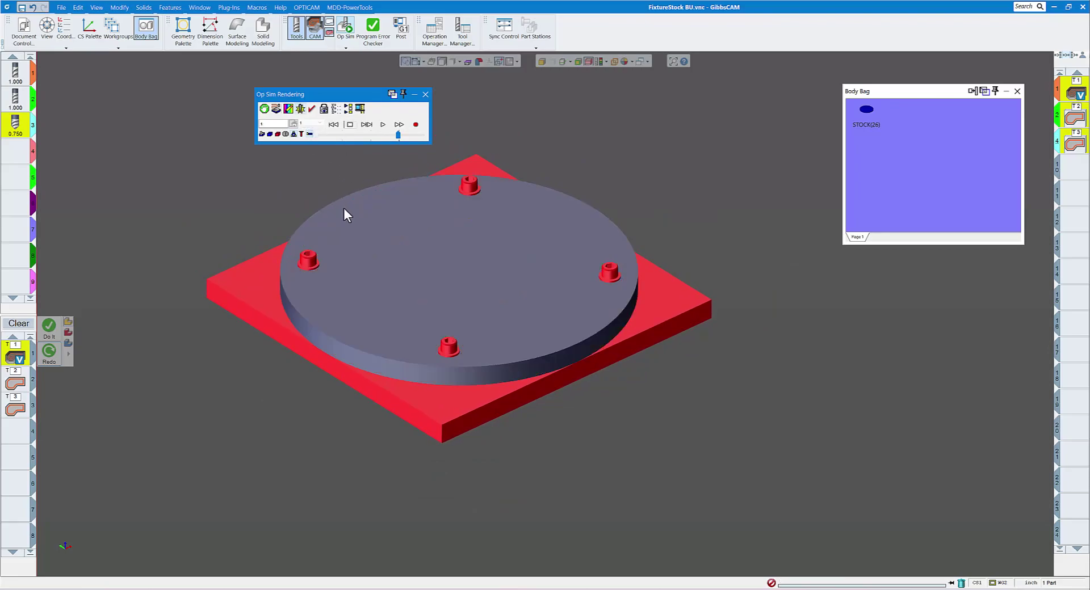
left_click(382, 125)
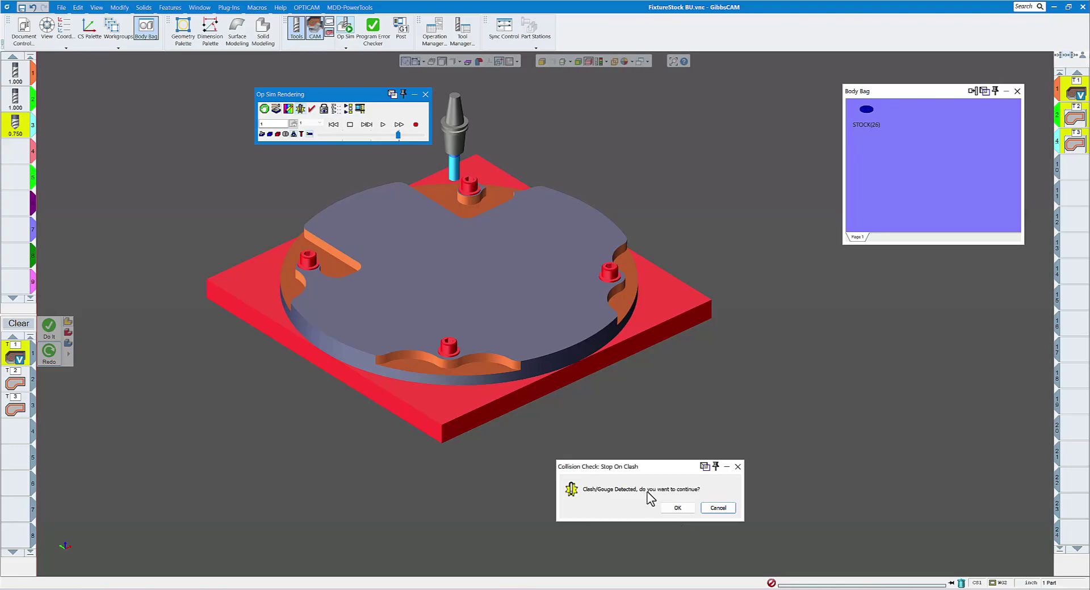
Examine the rear bolt and the cutter from several angles at the point where the collision check stops the simulation.
middle_click_drag(694, 496, 546, 330)
scroll(551, 332, "up", 5)
key("Left")
key("Left")
key("Left")
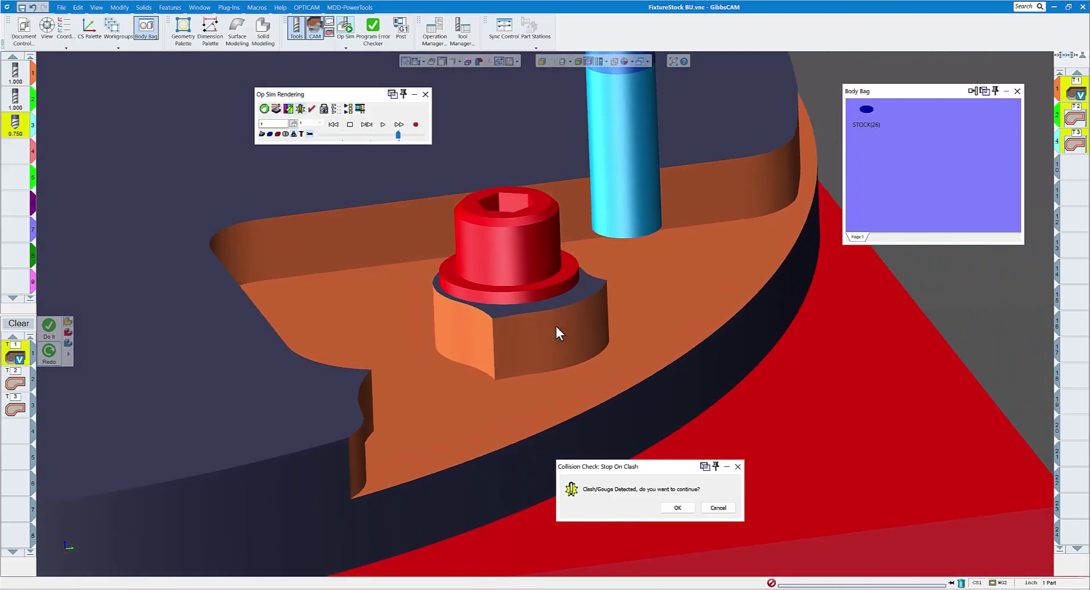
key("Down")
key("Down")
middle_click_drag(557, 325, 663, 424)
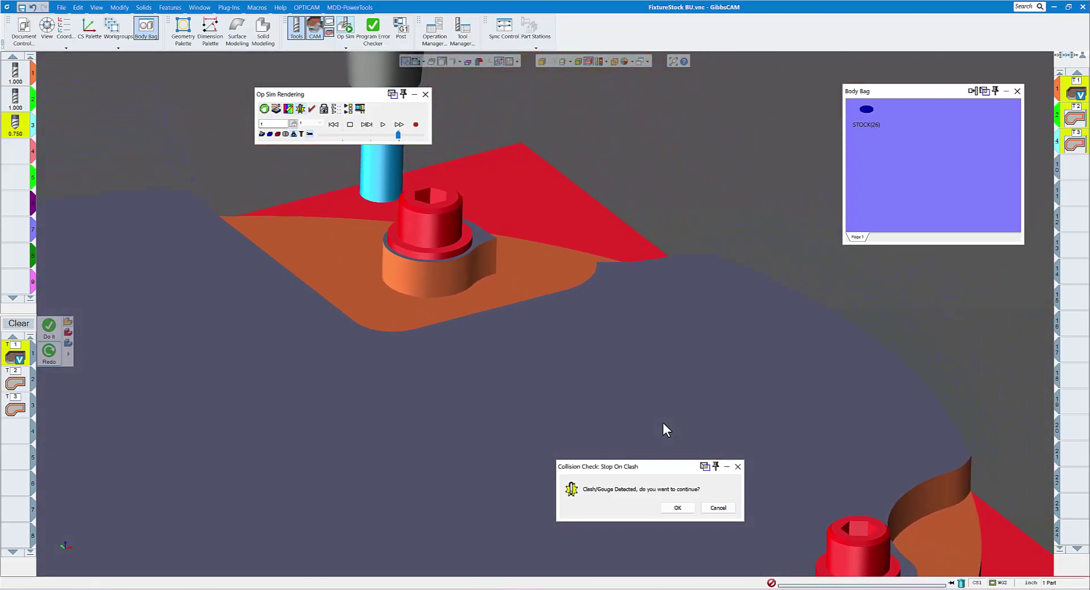
scroll(663, 424, "down", 10)
middle_click_drag(643, 402, 687, 509)
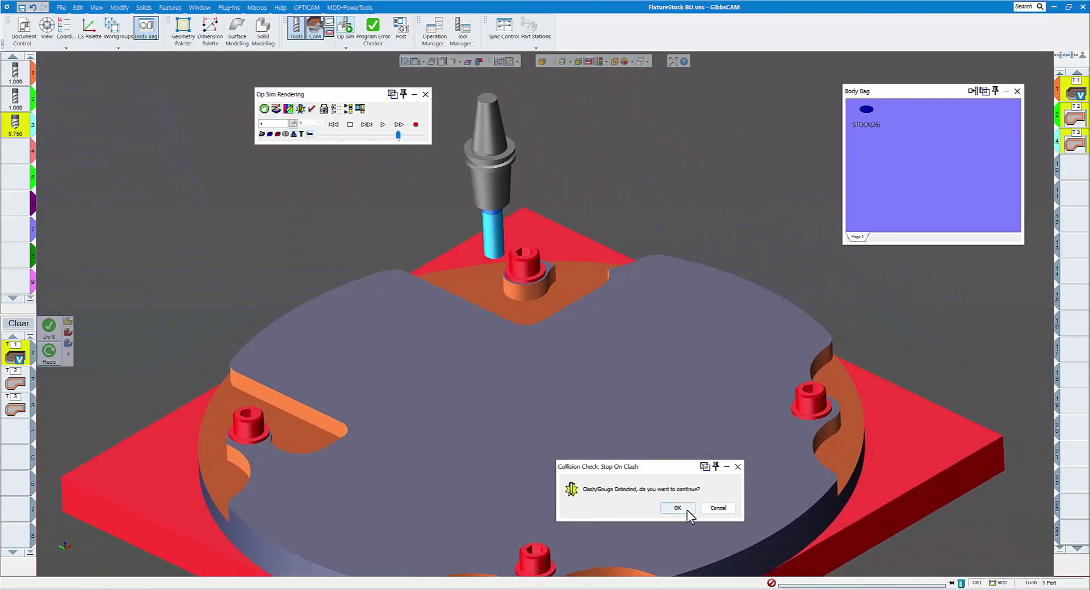
Continue the simulation past each detected clash and raise its speed to run the remaining operations to the end.
left_click(687, 510)
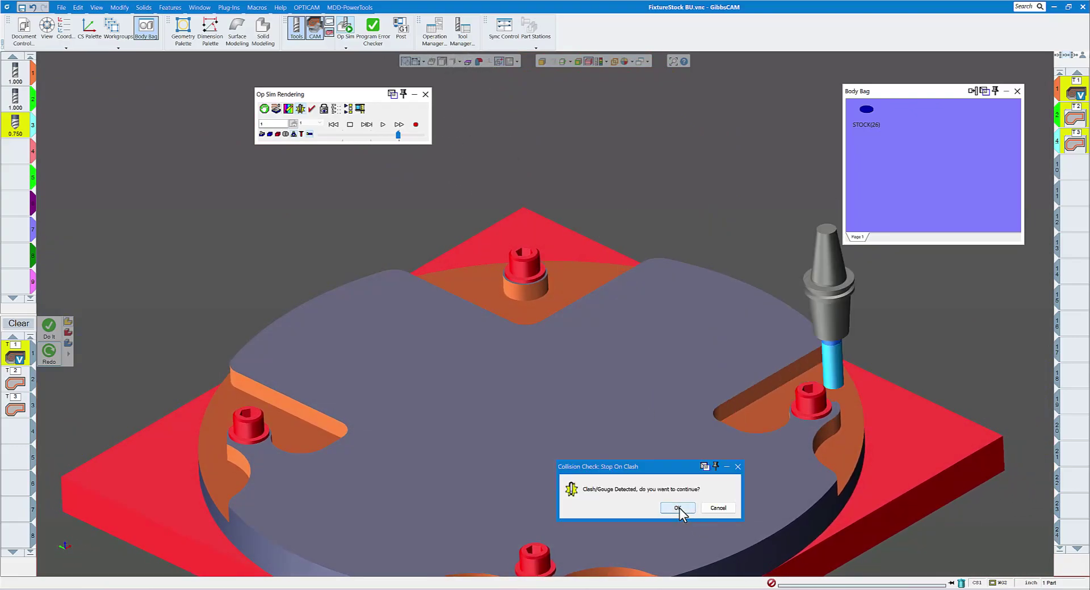
left_click(679, 508)
left_click(679, 509)
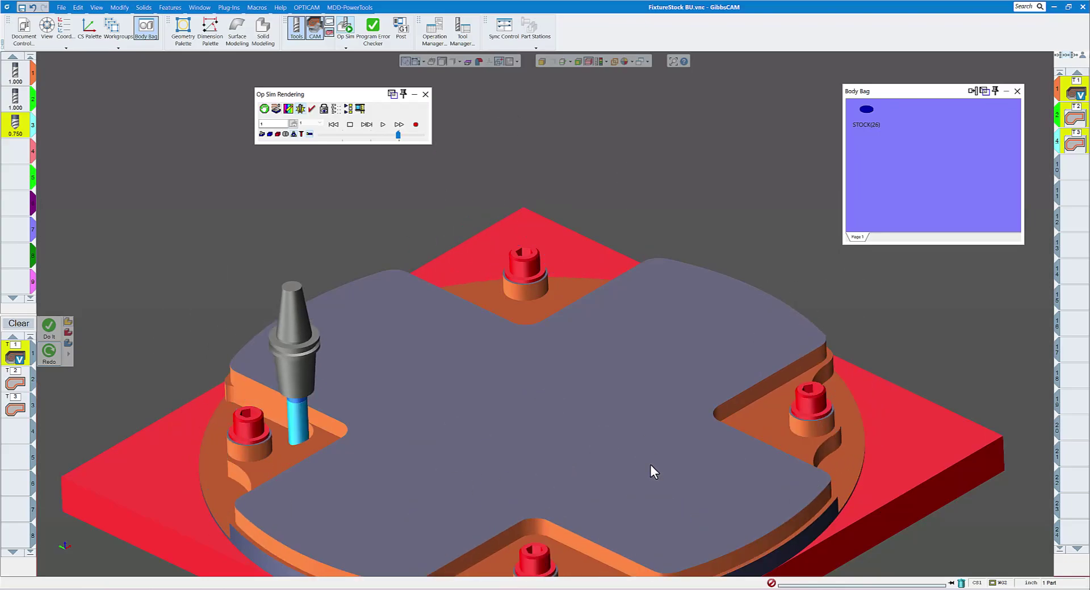
scroll(628, 410, "down", 3)
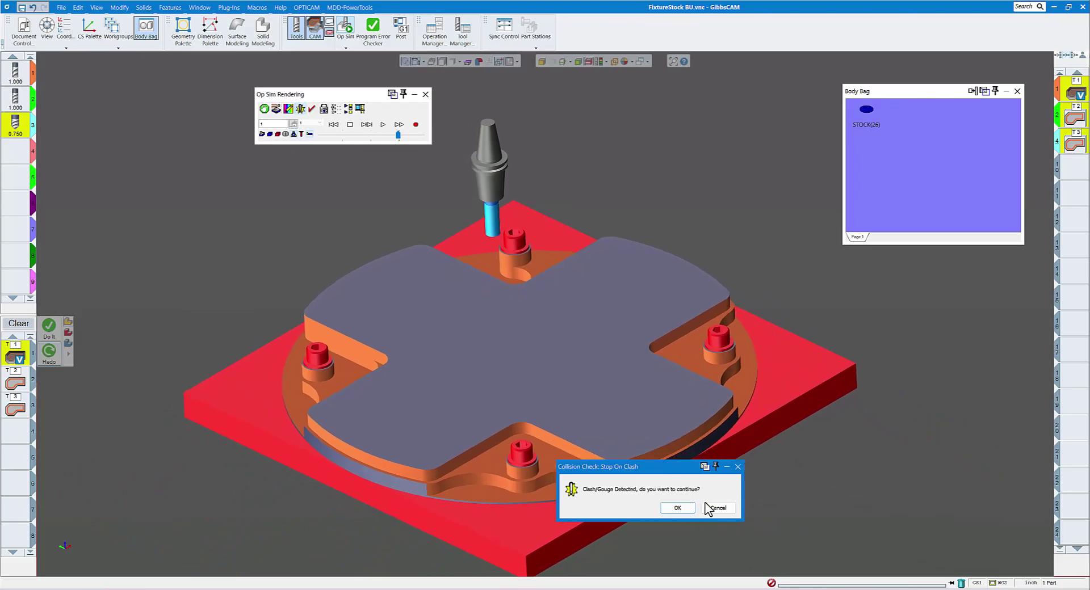
left_click(680, 509)
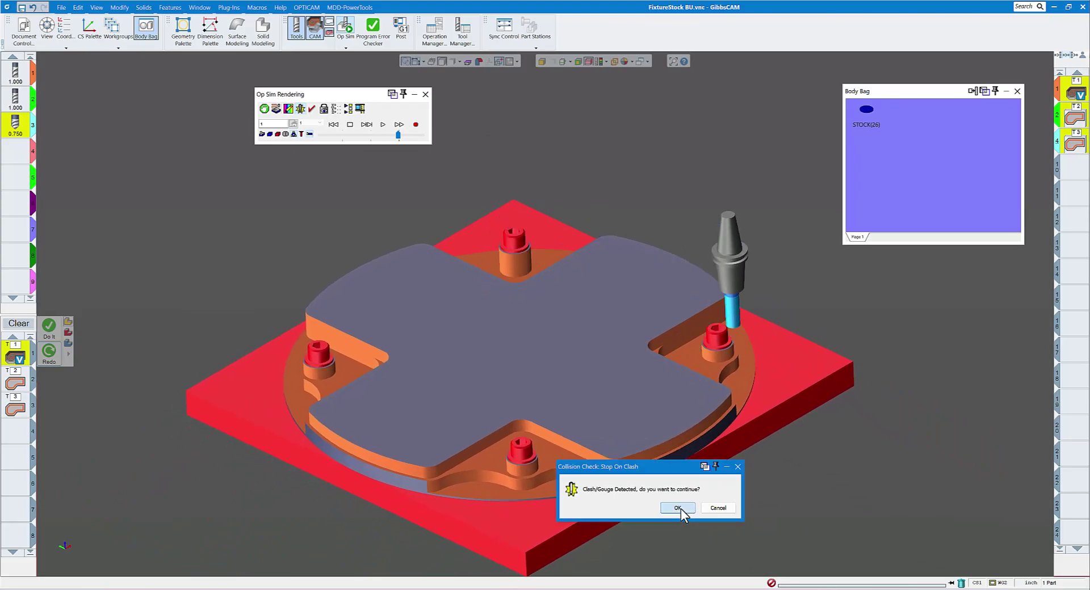
left_click(680, 509)
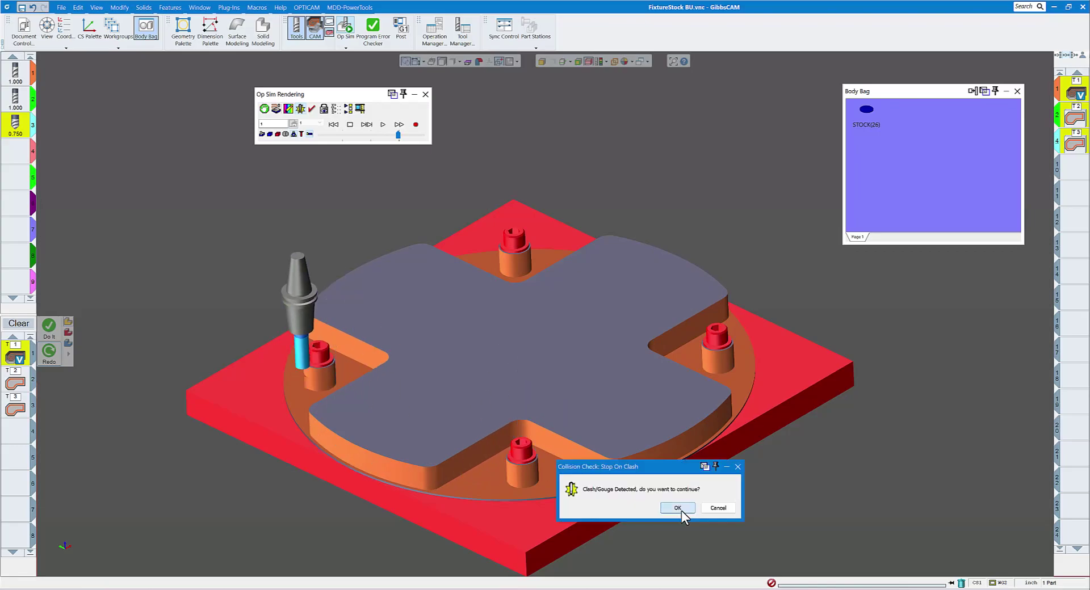
left_click(679, 508)
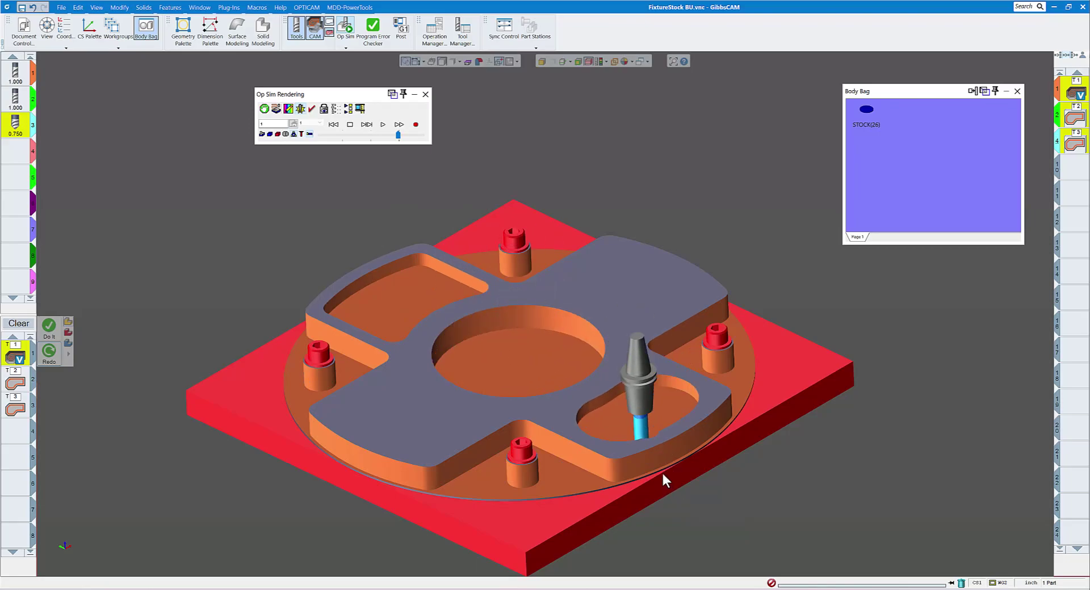
left_click(410, 135)
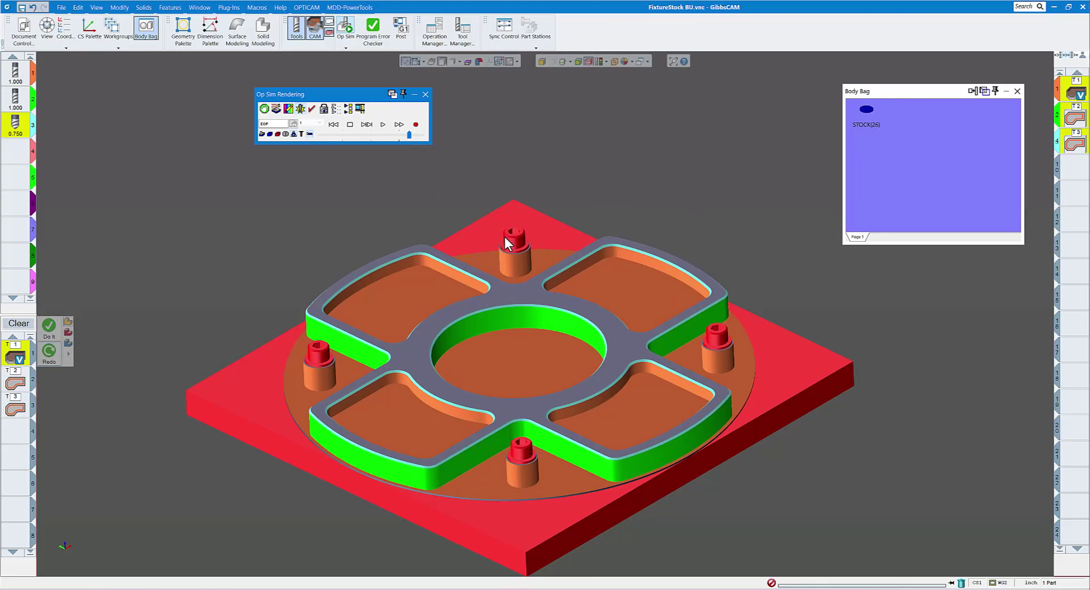
Close the operation simulation and play the toolpaths in Tool Sim, advancing the position through the VoluMill passes.
left_click(425, 95)
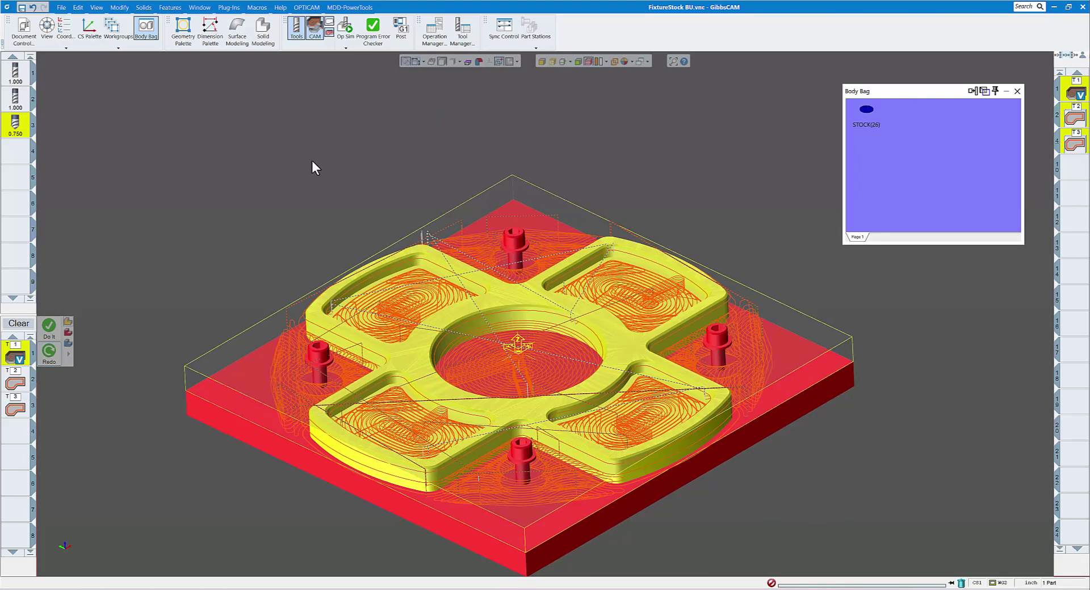
scroll(311, 142, "up", 3)
left_click(345, 48)
left_click(345, 48)
left_click(345, 48)
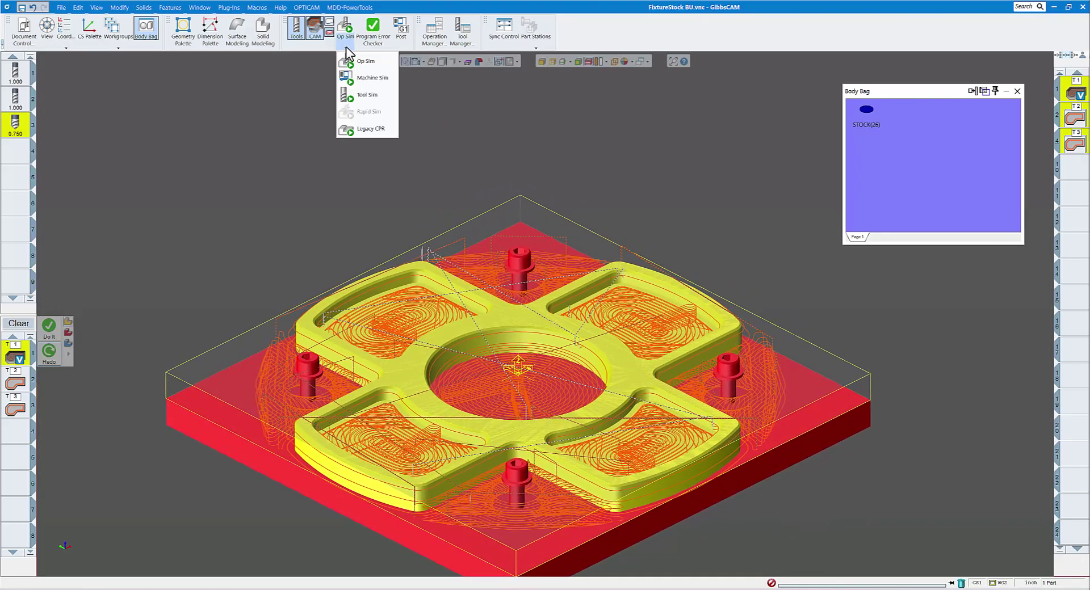
left_click(359, 97)
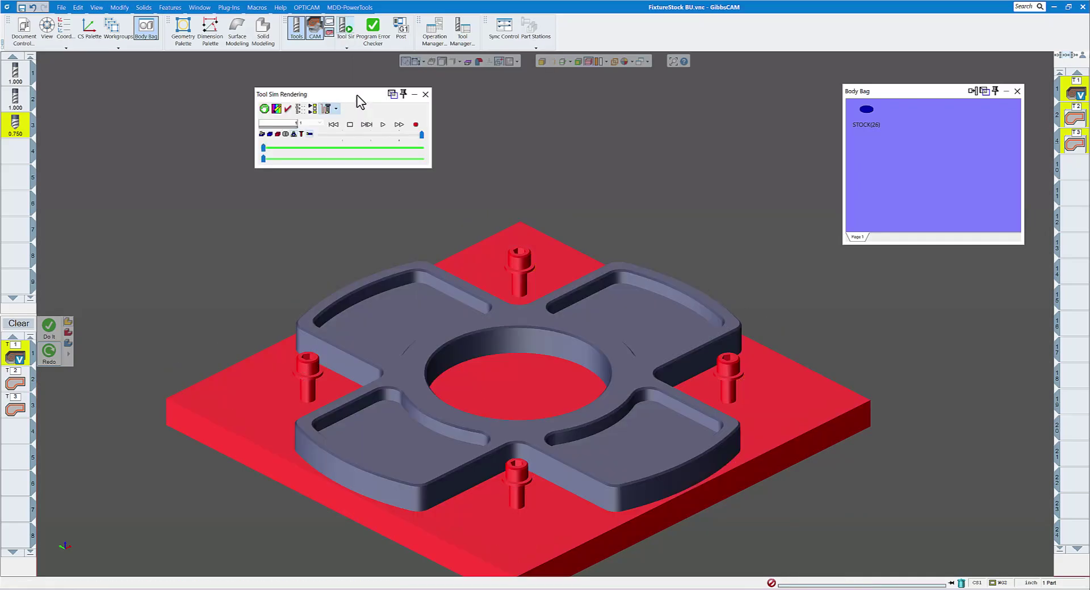
left_click(383, 126)
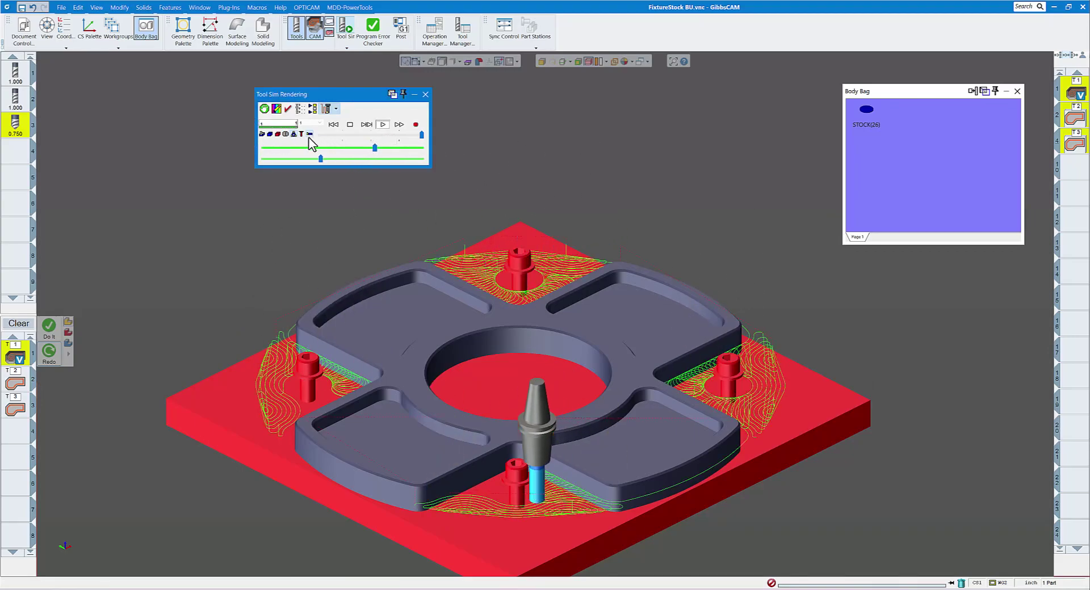
left_click_drag(373, 147, 399, 149)
left_click_drag(301, 159, 364, 153)
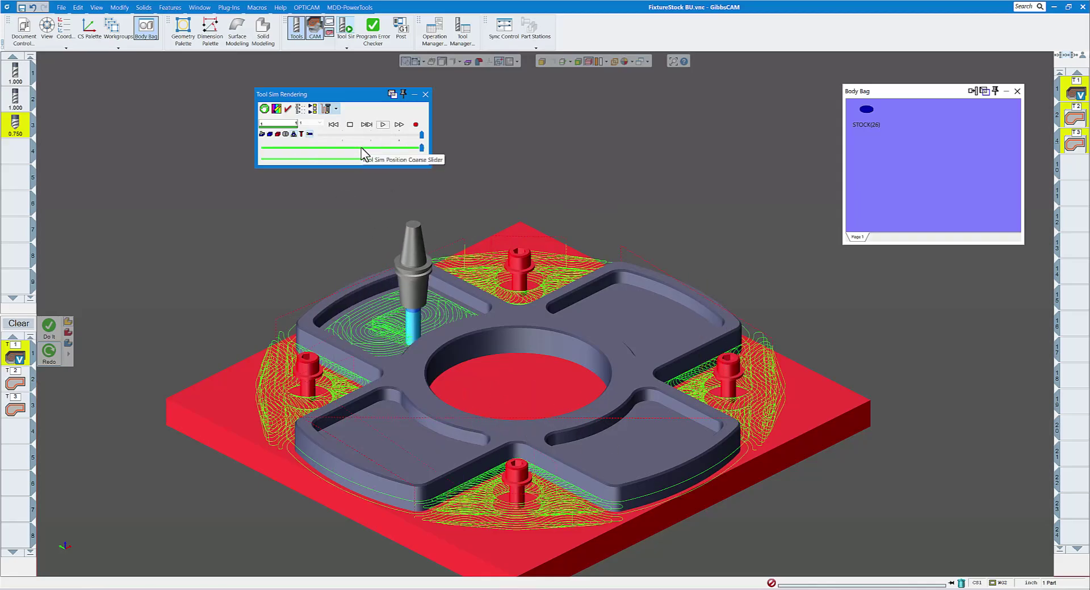
Examine the rapid and cutting moves around the bolts from close up and from low viewing angles.
scroll(611, 319, "up", 5)
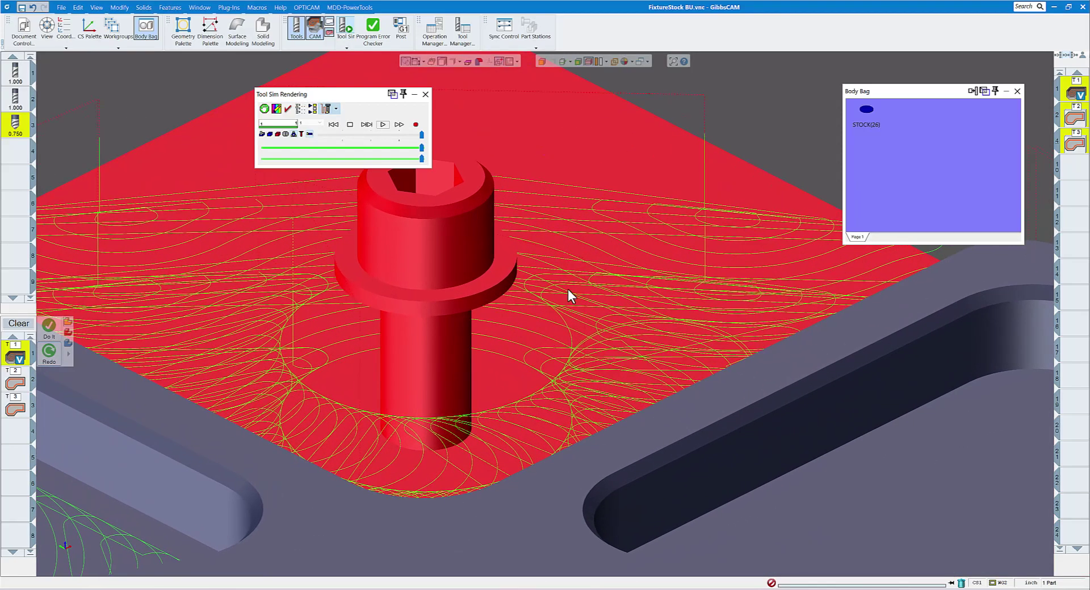
scroll(573, 273, "down", 5)
scroll(567, 262, "up", 2)
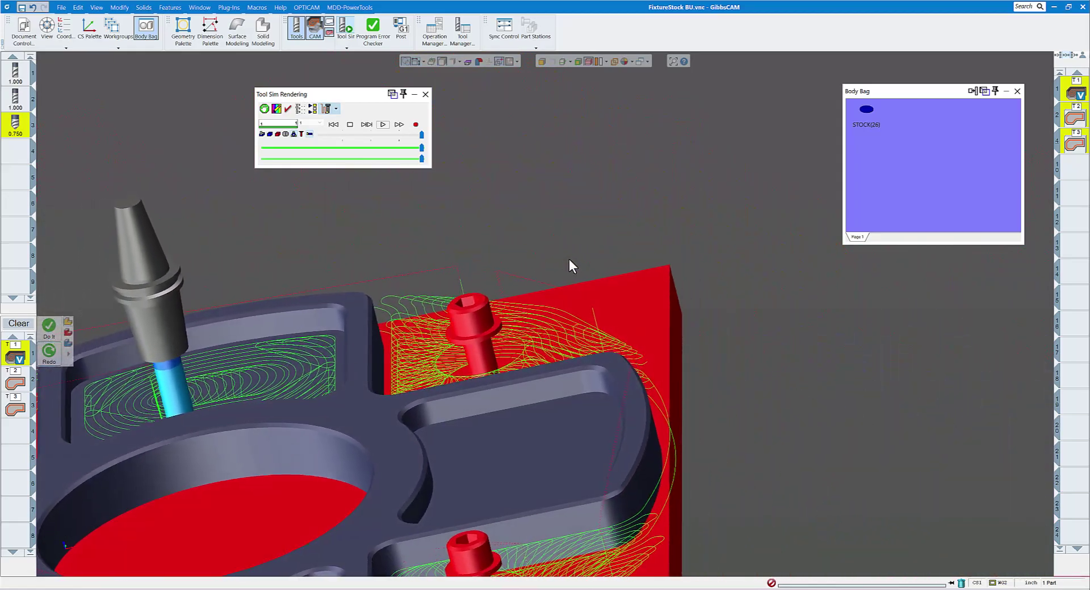
key("Up")
key("Up")
key("Up")
key("Up")
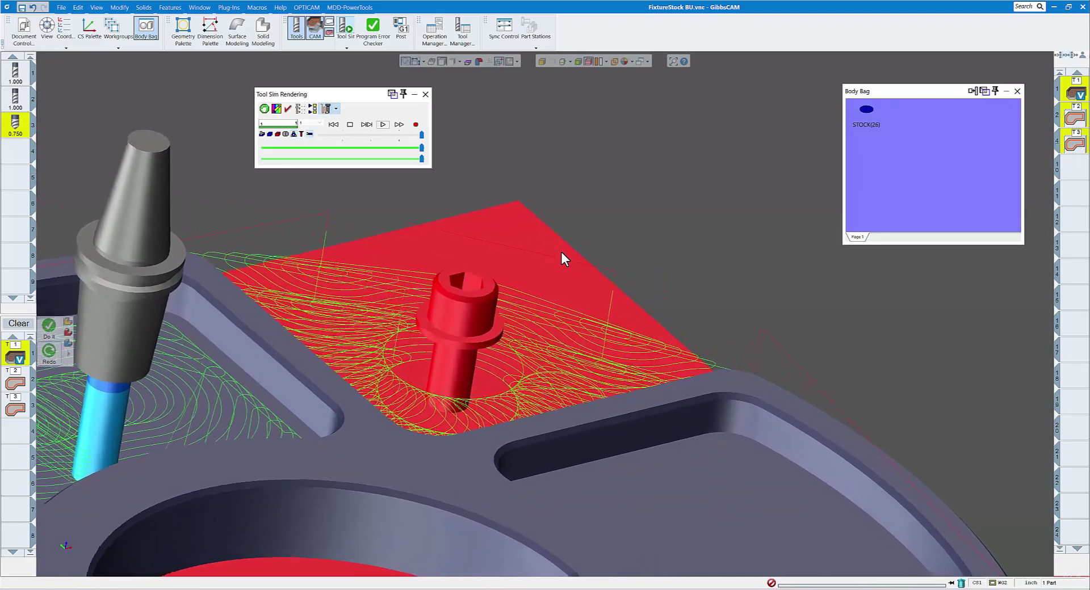
key("Down")
key("Down")
key("Down")
key("Down")
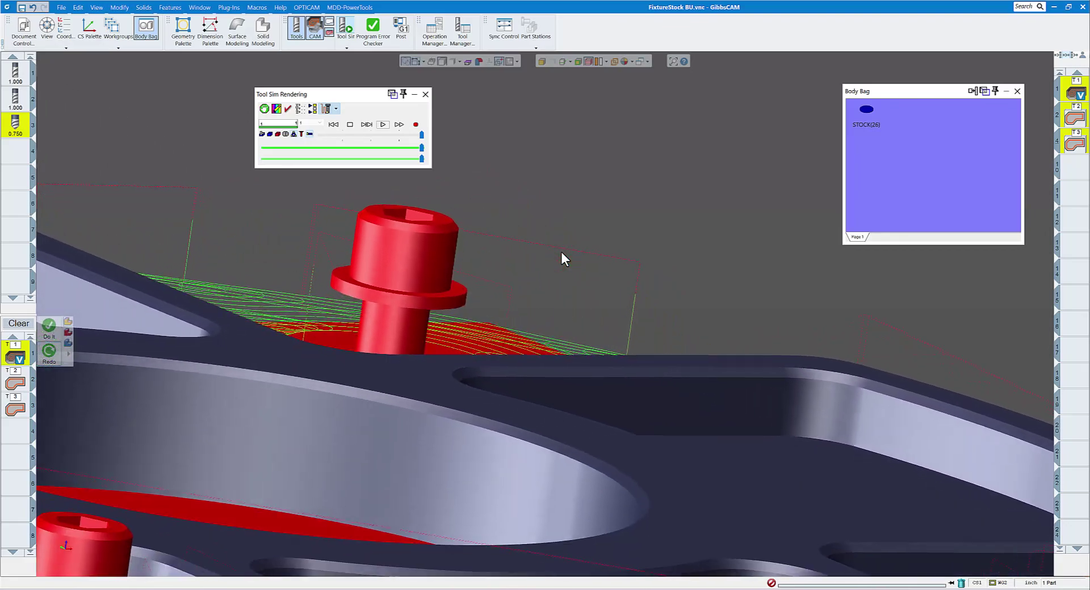
key("Up")
key("Up")
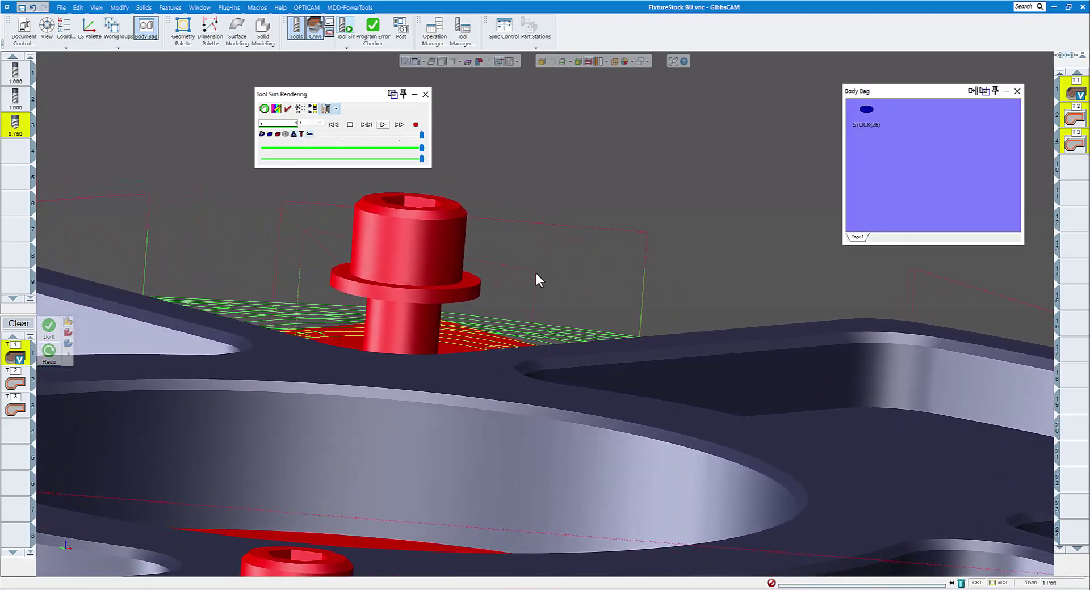
key("Right")
key("Right")
key("Right")
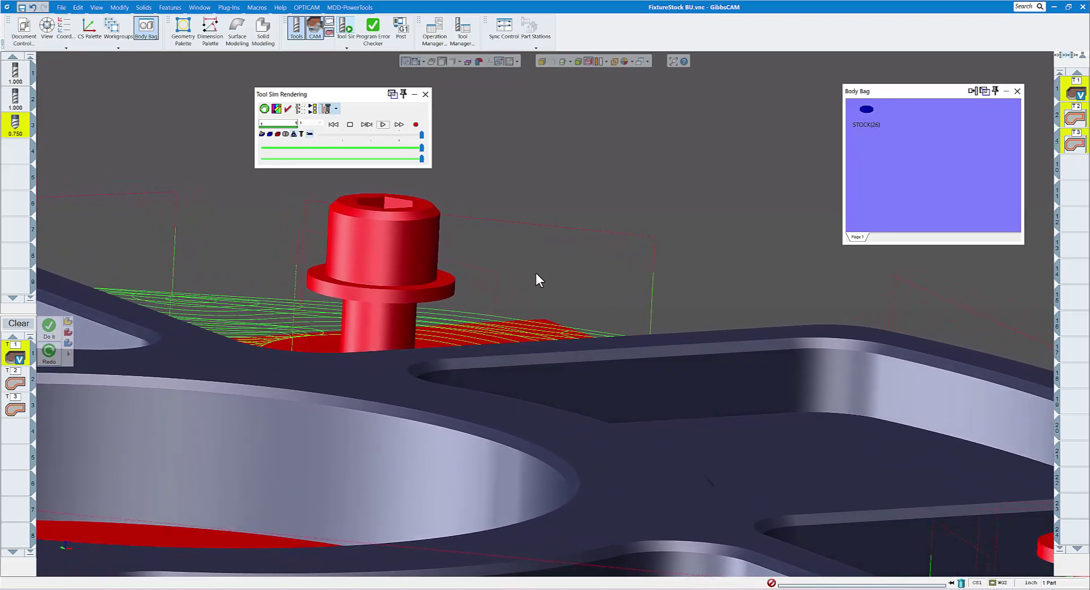
key("Right")
key("Right")
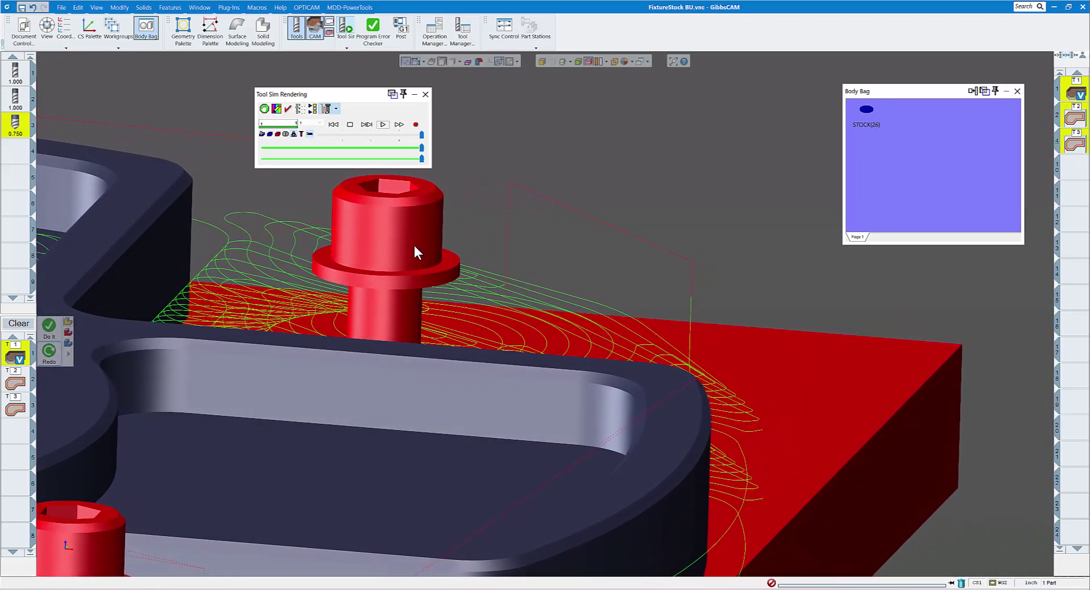
scroll(411, 241, "down", 3)
key("Left")
key("Left")
key("Left")
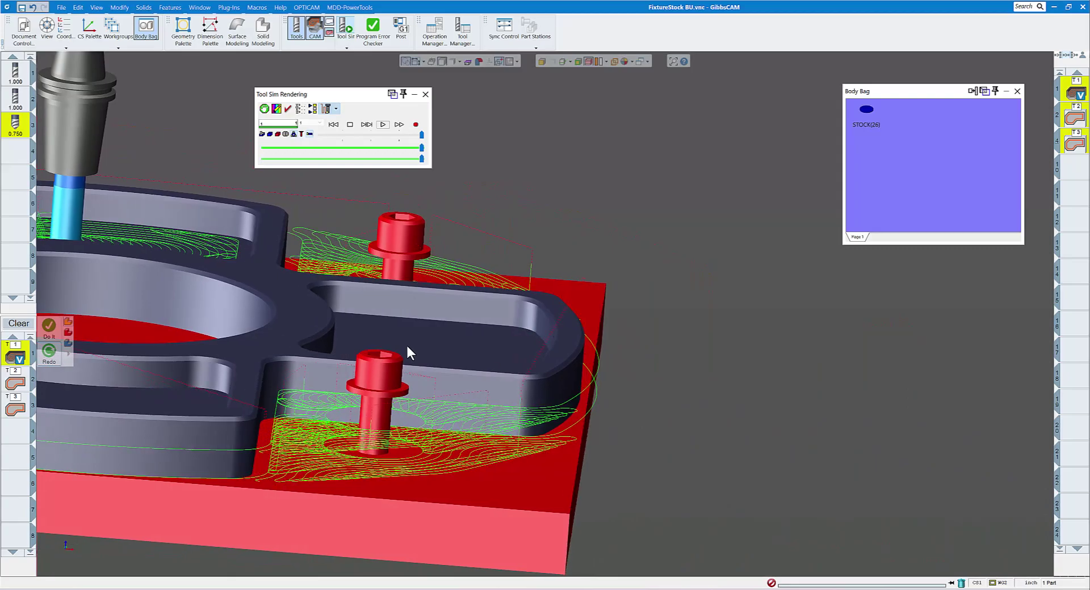
middle_click_drag(499, 383, 464, 371)
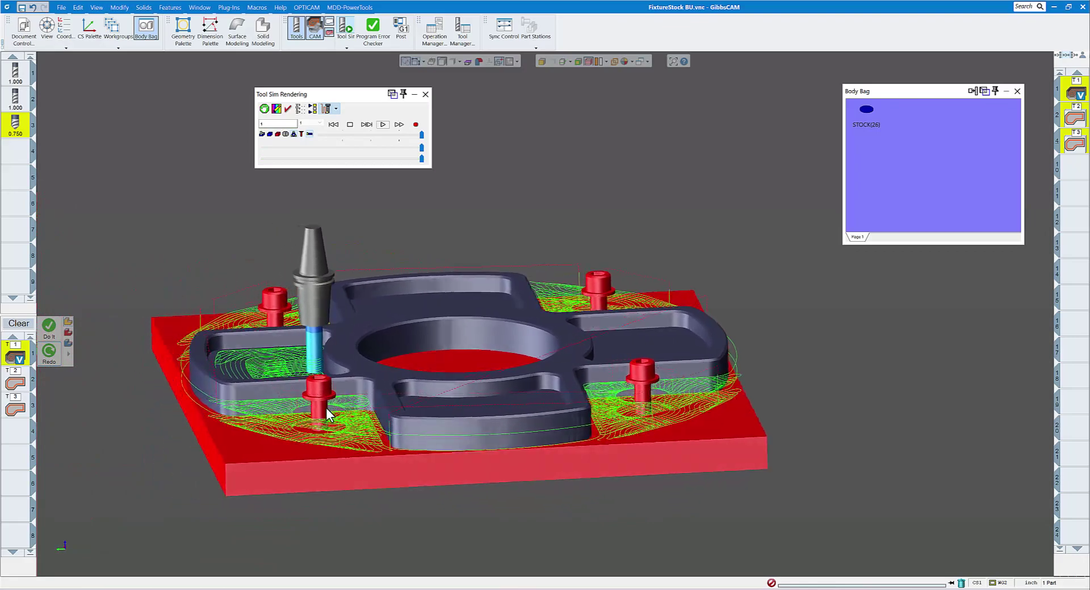
Close the tool simulation, switch the simulation mode back to Op Sim, and exit it to return to the toolpaths.
left_click(425, 94)
left_click(347, 48)
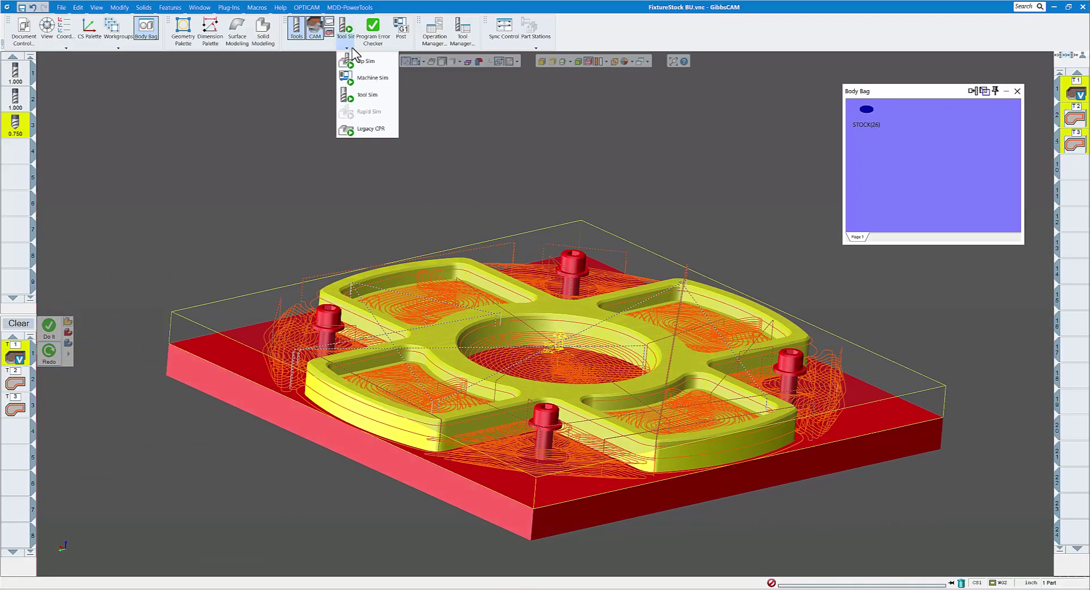
left_click(366, 89)
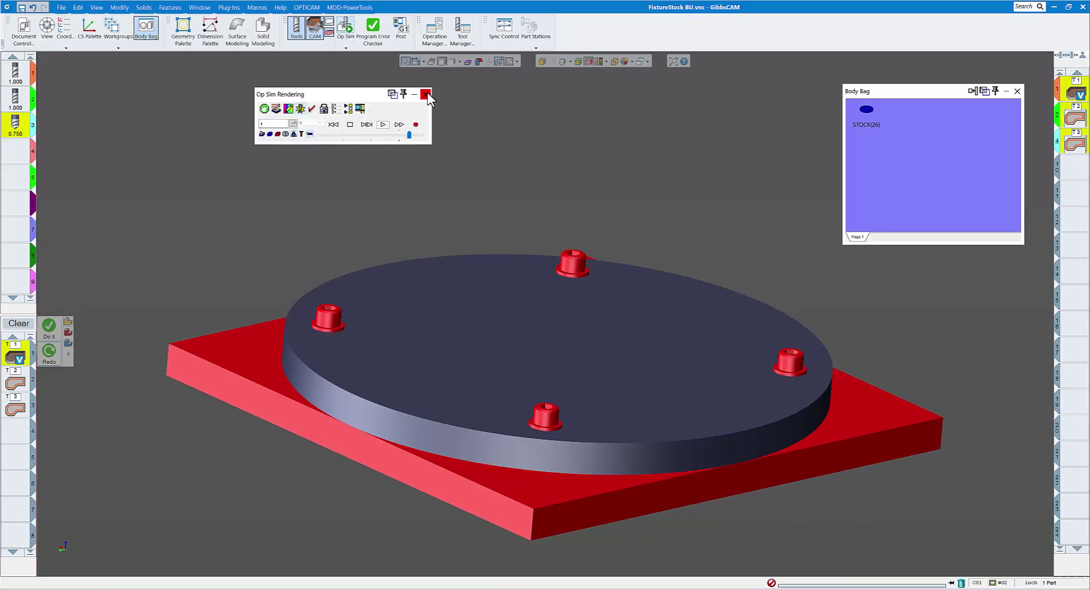
left_click(426, 94)
scroll(422, 152, "down", 3)
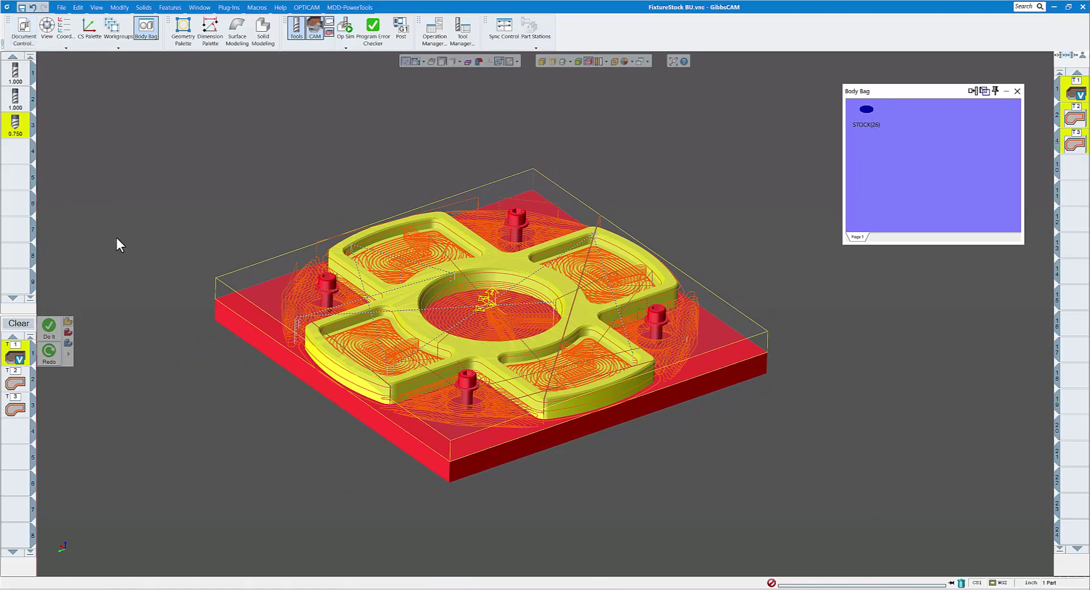
Open the VoluMill operation's settings and set both its entry and exit clearance heights to 1.25 to clear the bolt heads.
double_click(15, 357)
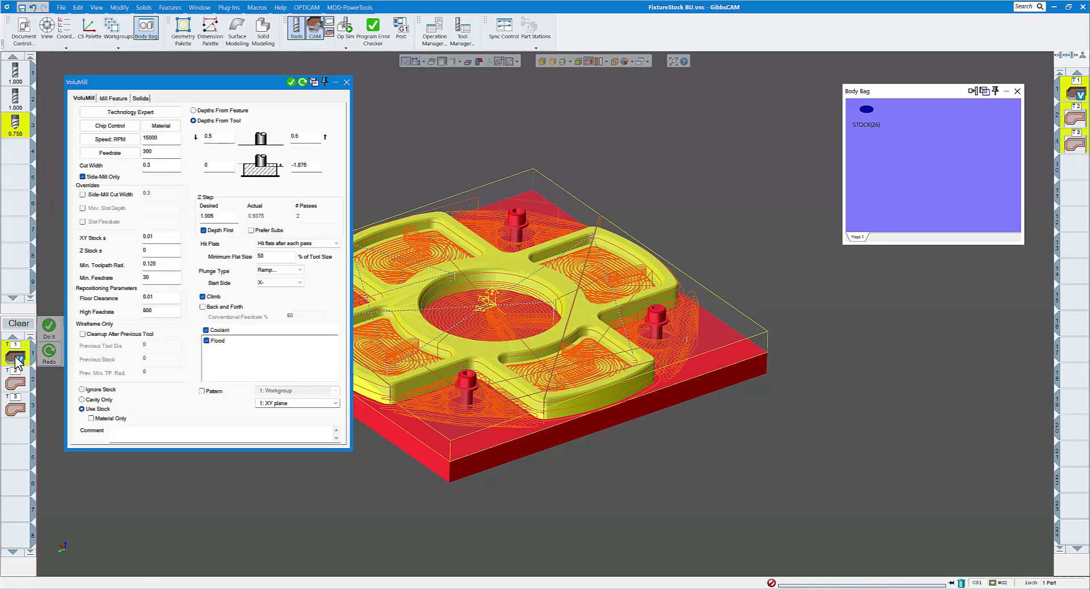
double_click(219, 138)
scroll(492, 275, "up", 5)
scroll(496, 290, "up", 5)
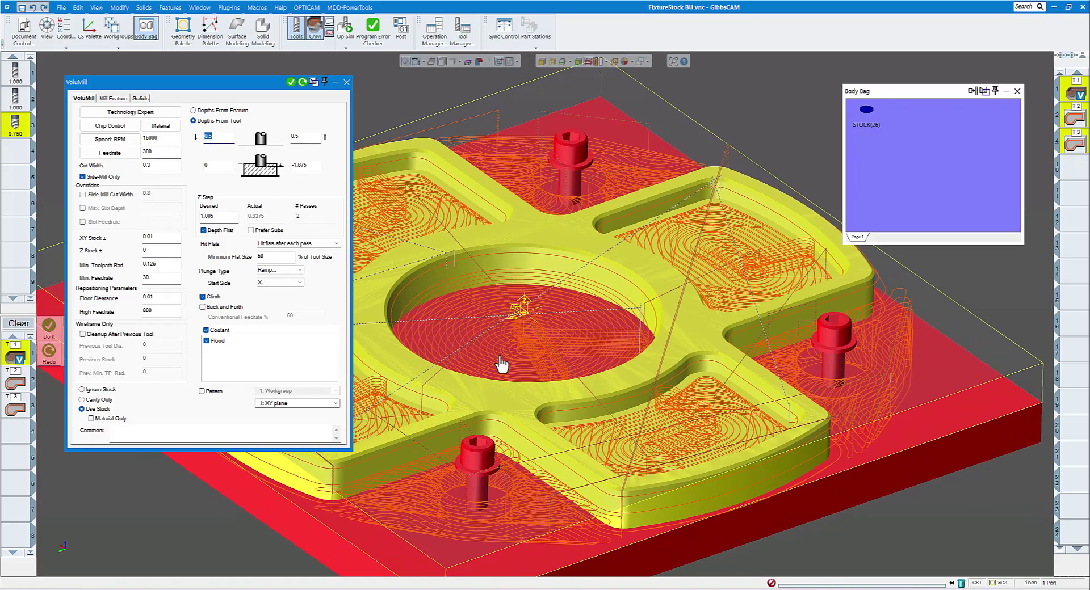
scroll(505, 316, "up", 3)
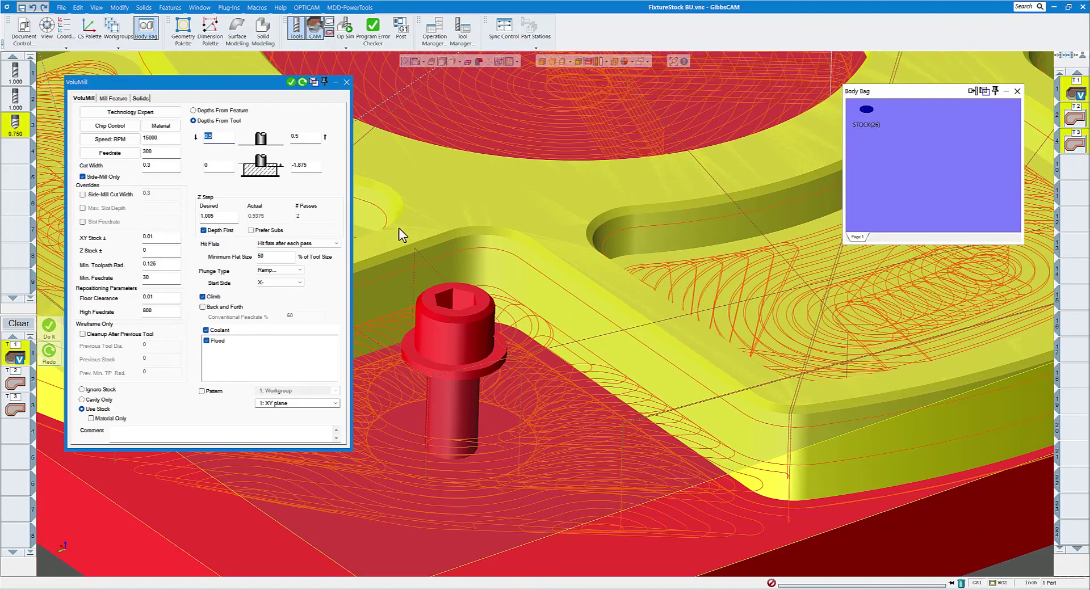
left_click(226, 142)
left_click(484, 305)
double_click(227, 136)
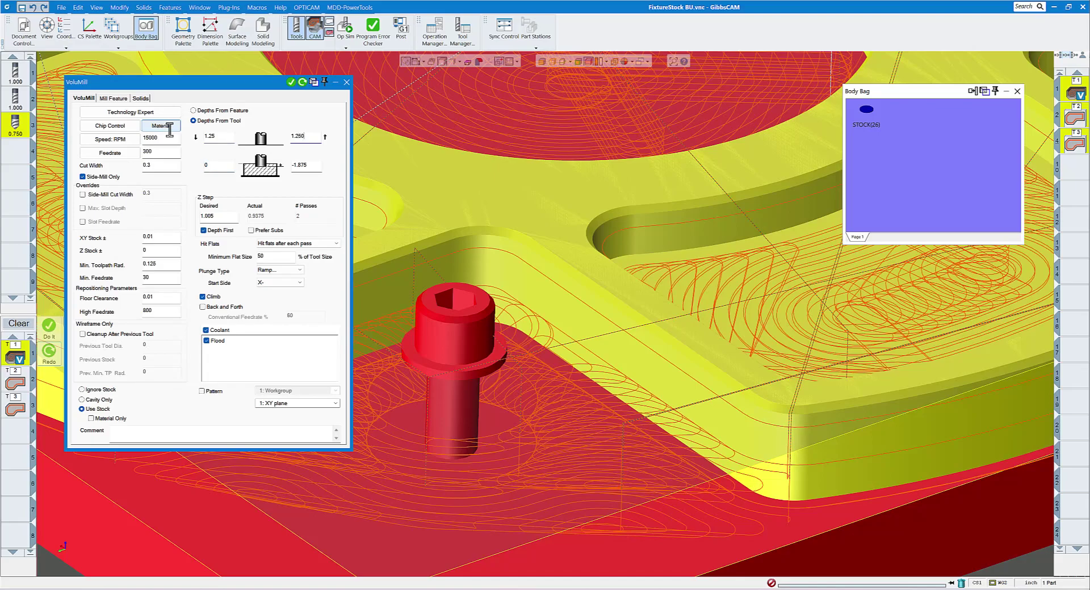
Recalculate the VoluMill toolpath with the new clearance heights and close the operation's settings.
left_click(302, 82)
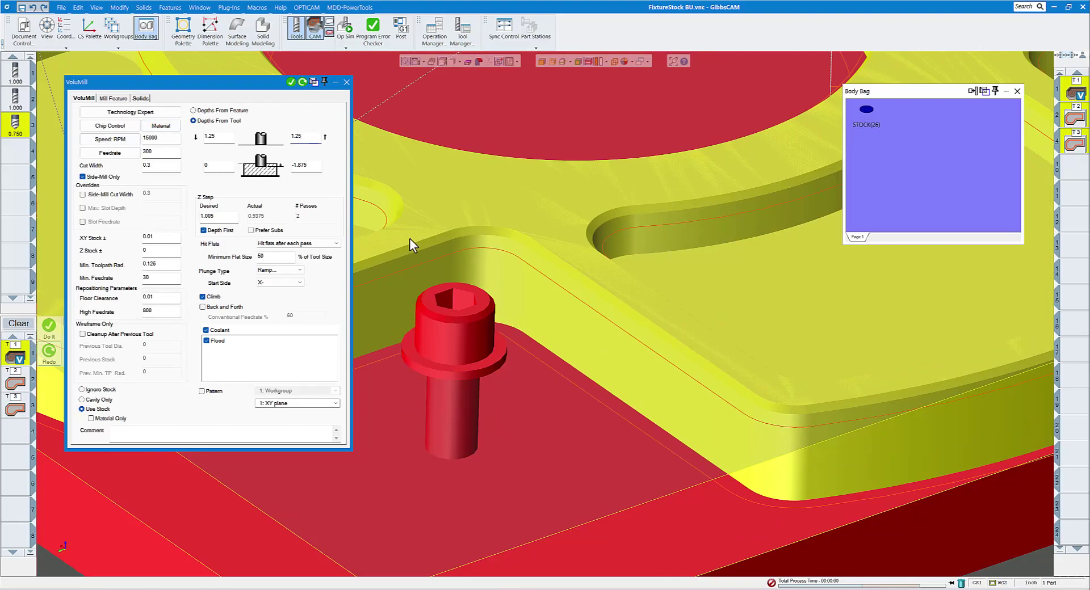
scroll(434, 237, "down", 10)
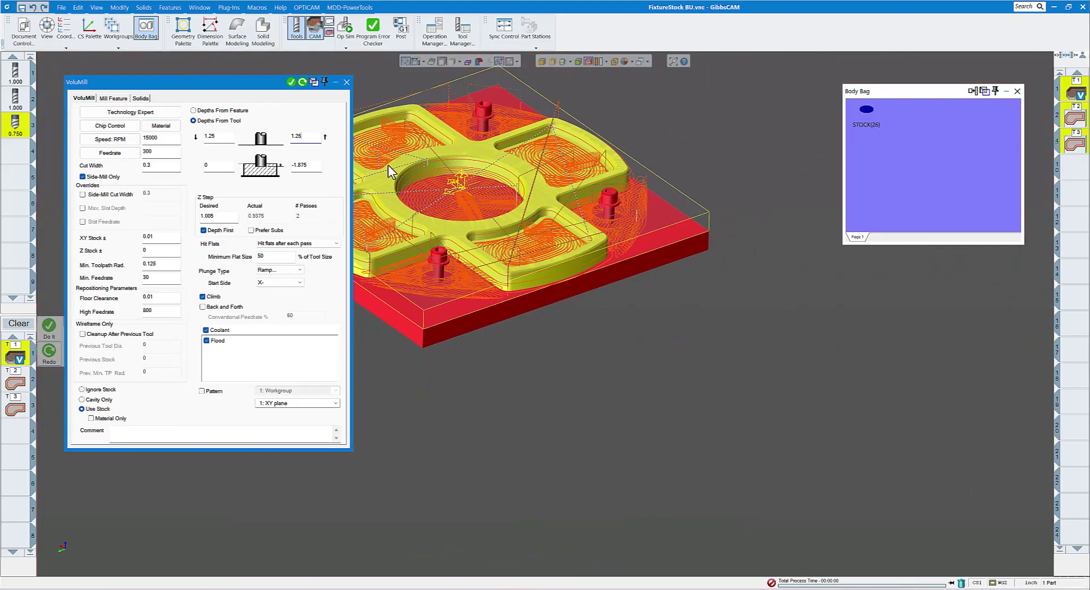
left_click(346, 82)
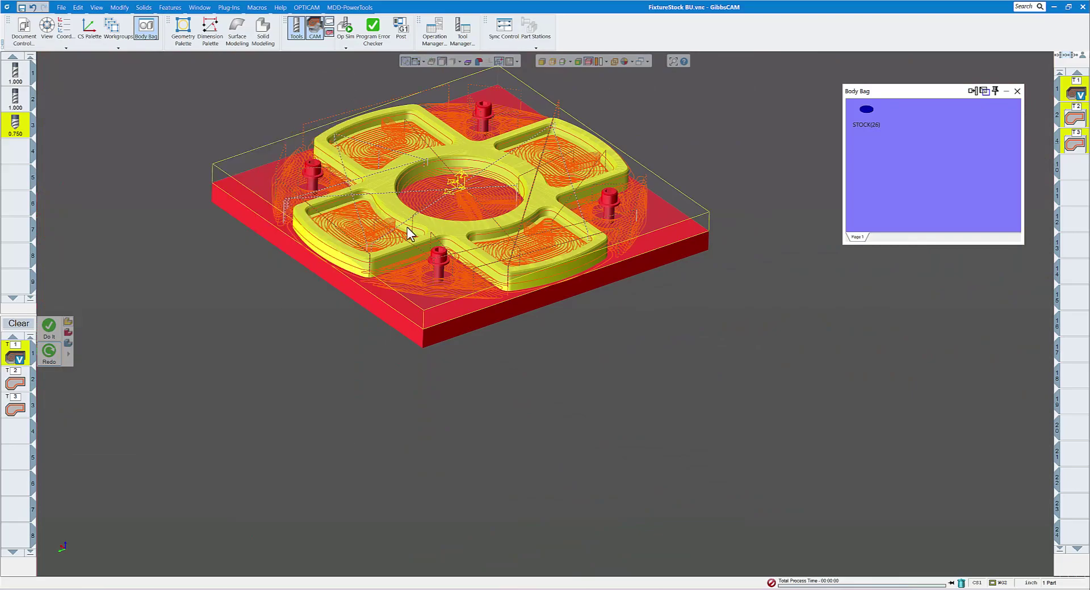
Play the operation simulation of all three operations, pausing to check the tool's moves around the bolts, and exit it.
middle_click_drag(411, 220, 464, 314)
middle_click_drag(306, 223, 223, 229)
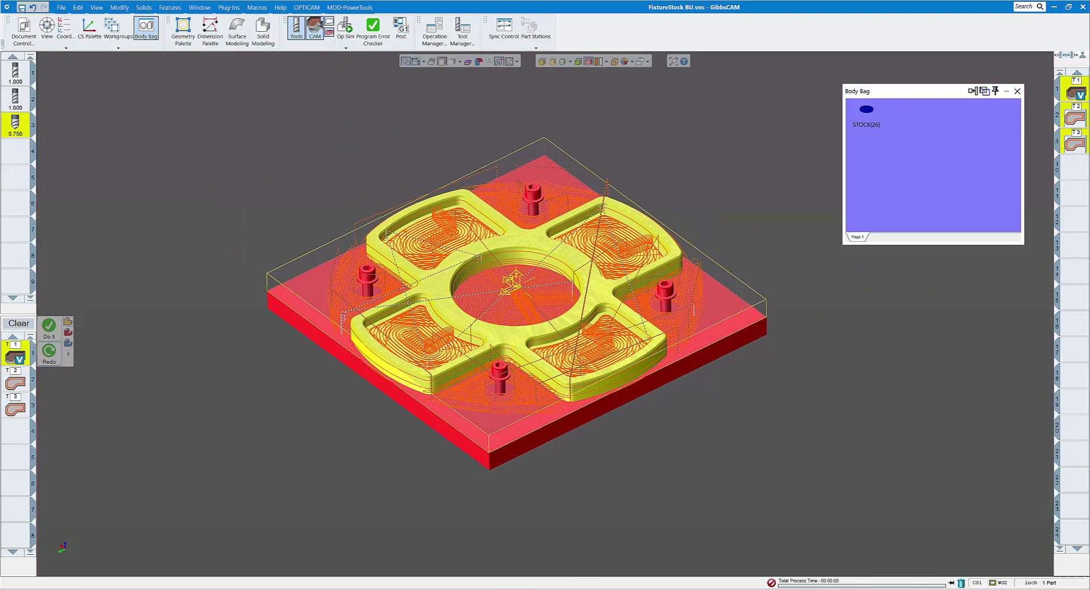
left_click(344, 31)
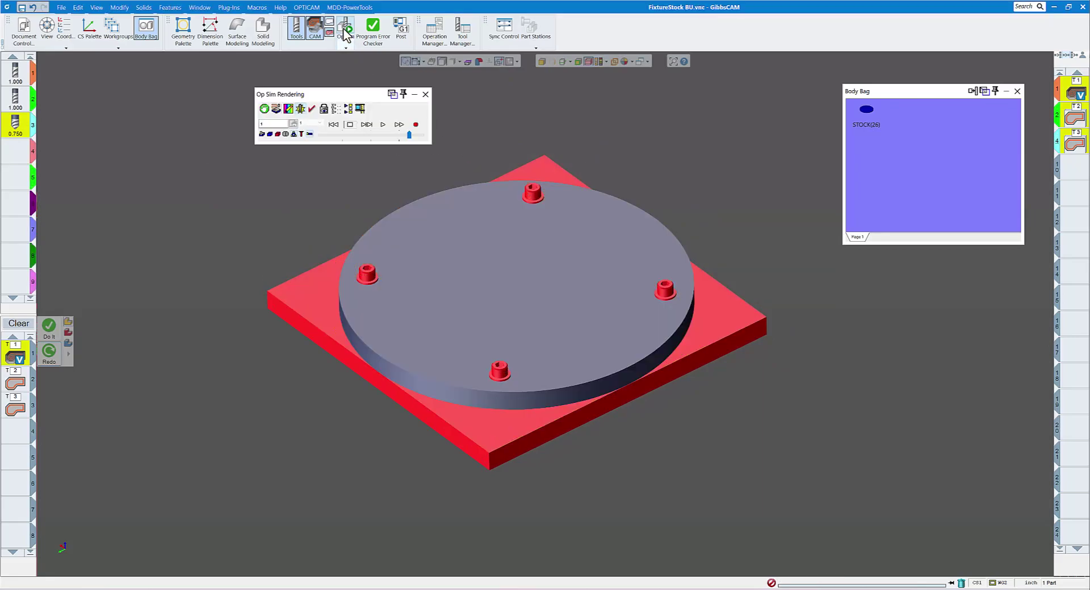
left_click(385, 126)
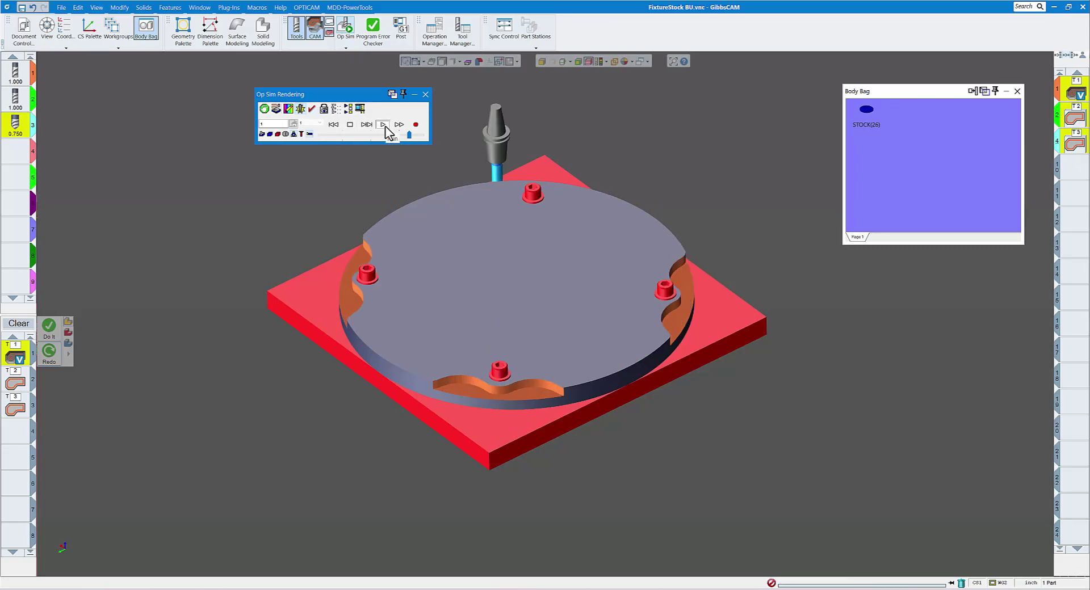
left_click(350, 125)
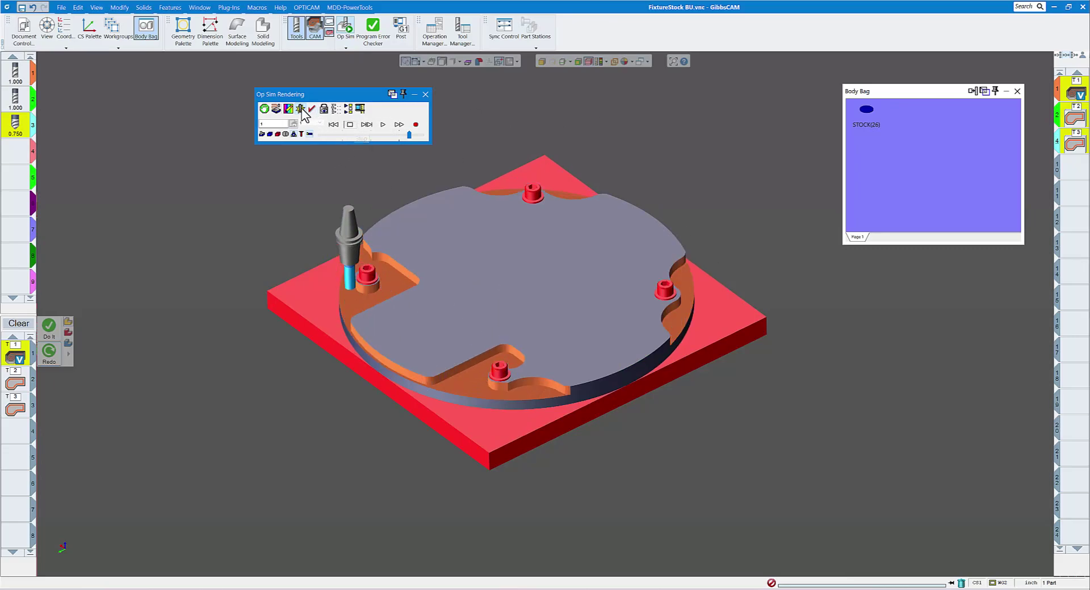
left_click(383, 126)
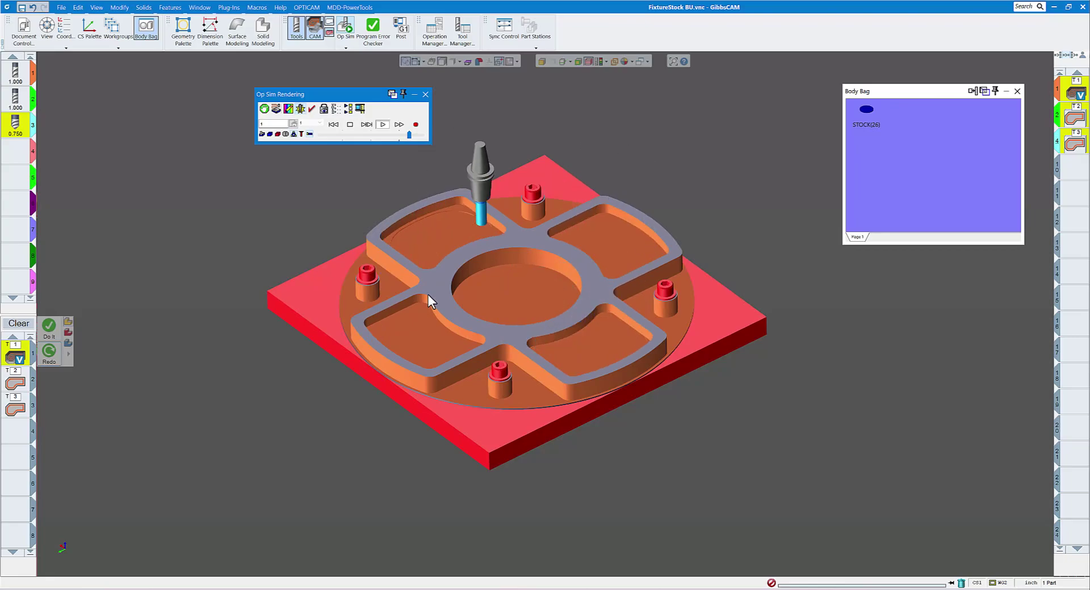
middle_click_drag(446, 319, 353, 130)
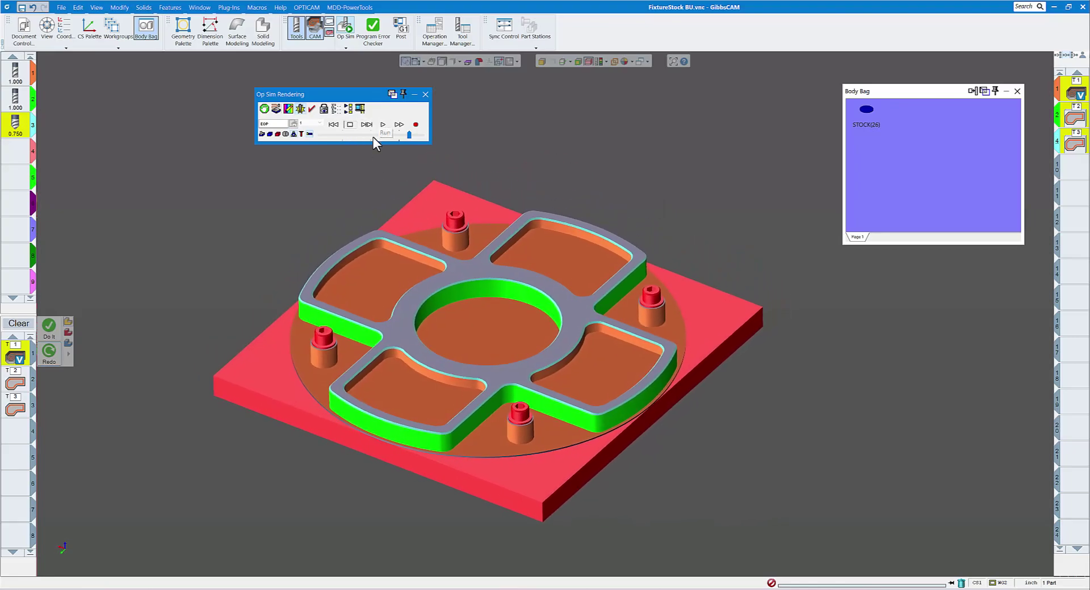
left_click(425, 95)
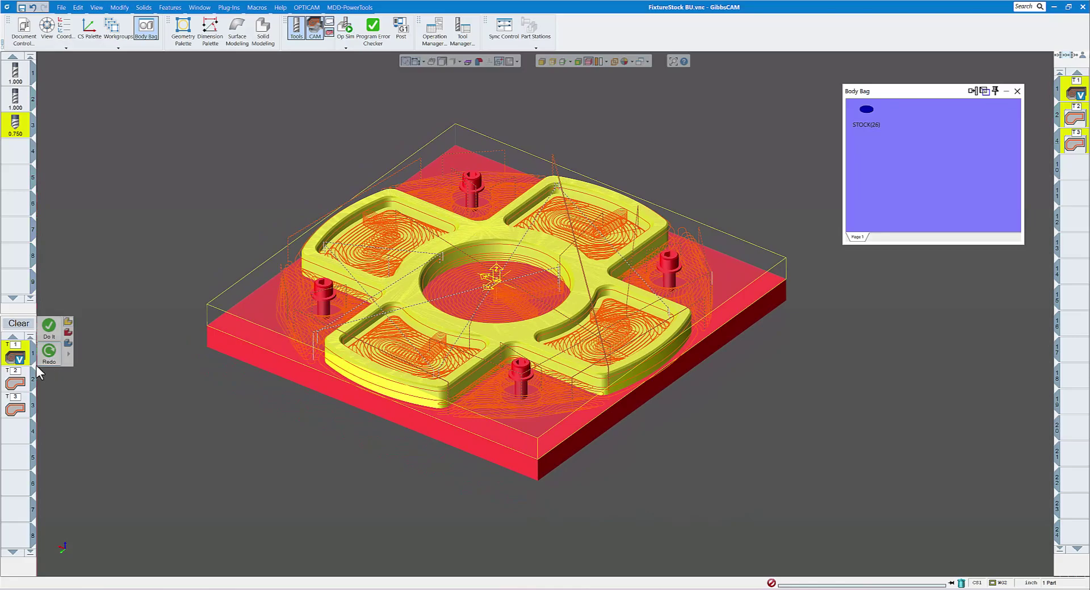
Open the VoluMill operation's solids settings and review its fixture clearance value.
double_click(19, 360)
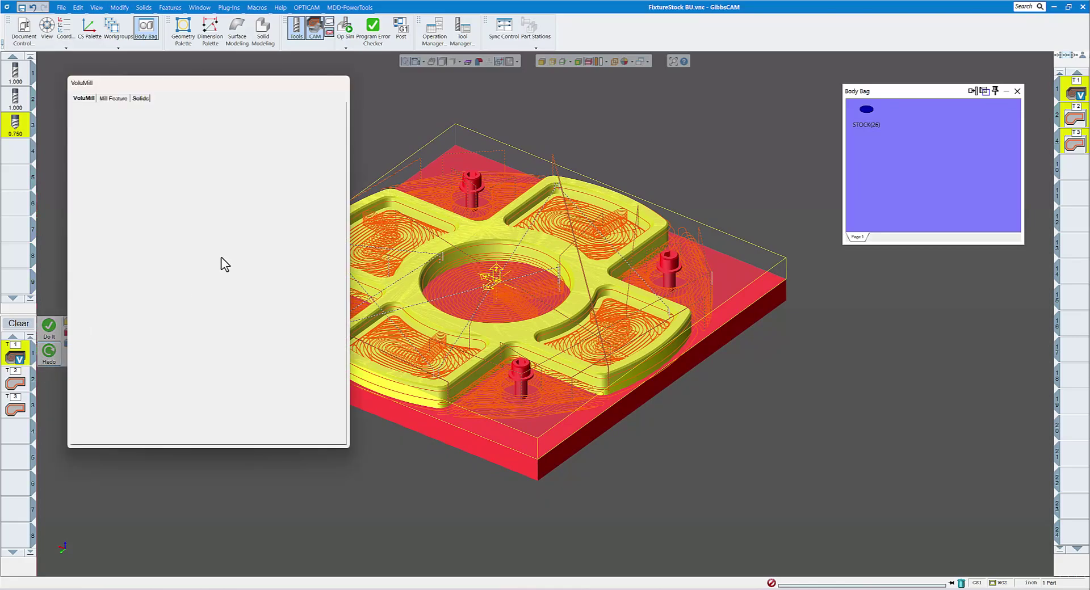
left_click_drag(183, 89, 274, 129)
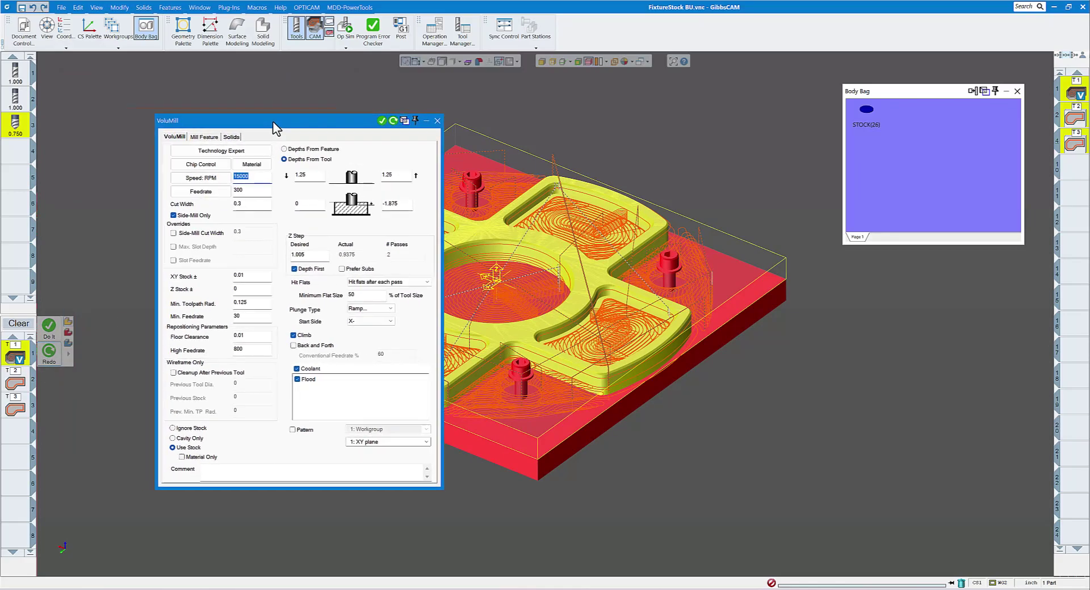
left_click(231, 137)
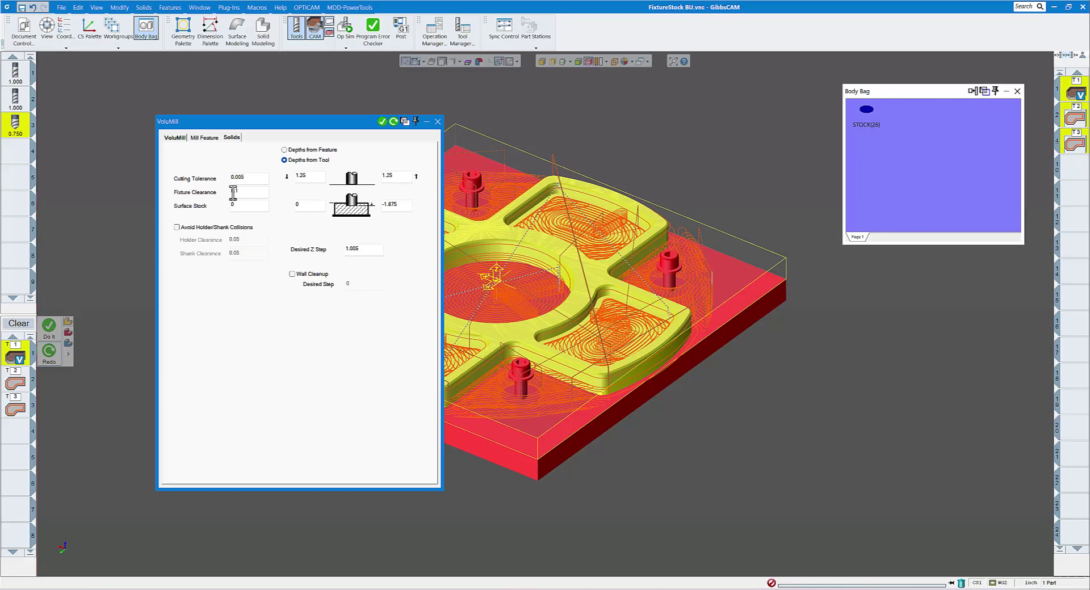
left_click_drag(258, 123, 216, 133)
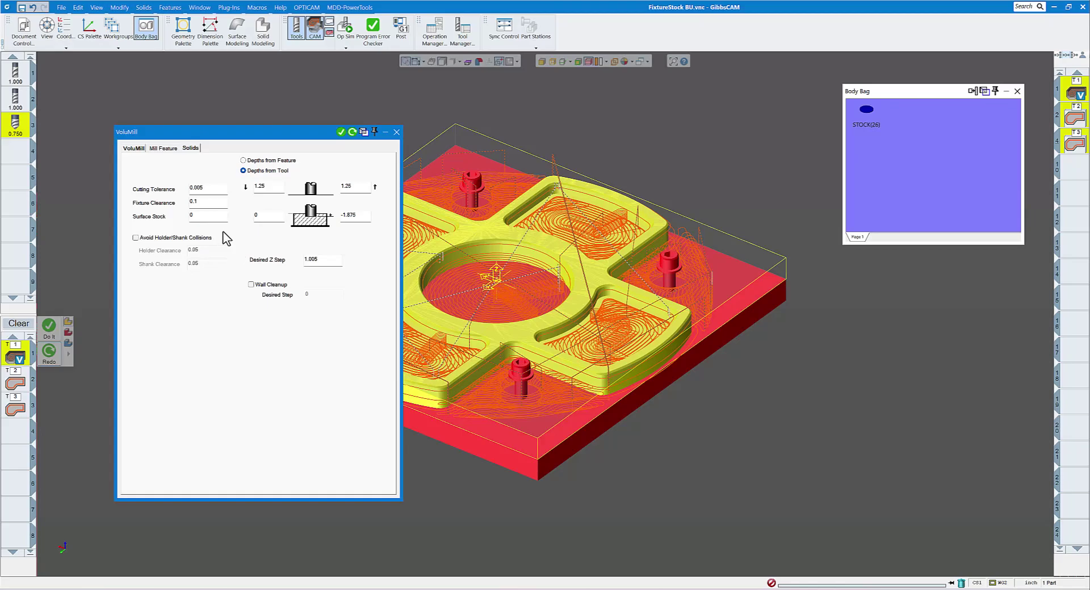
Try the Avoid Holder/Shank Collisions option on and off, review the first milling tool's holder, and close the VoluMill settings.
left_click(135, 238)
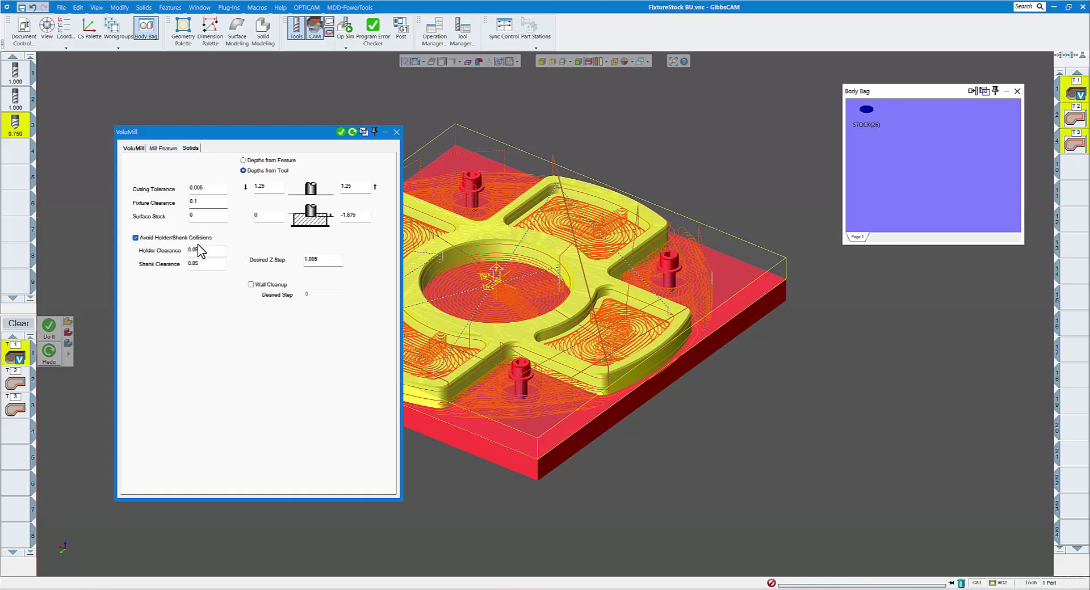
left_click(136, 238)
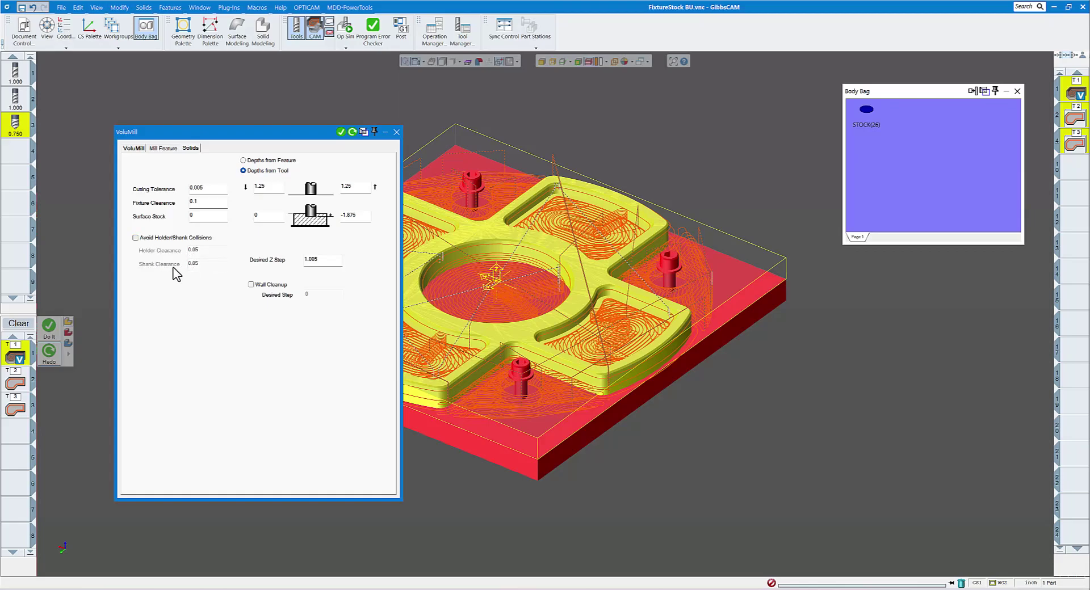
double_click(22, 78)
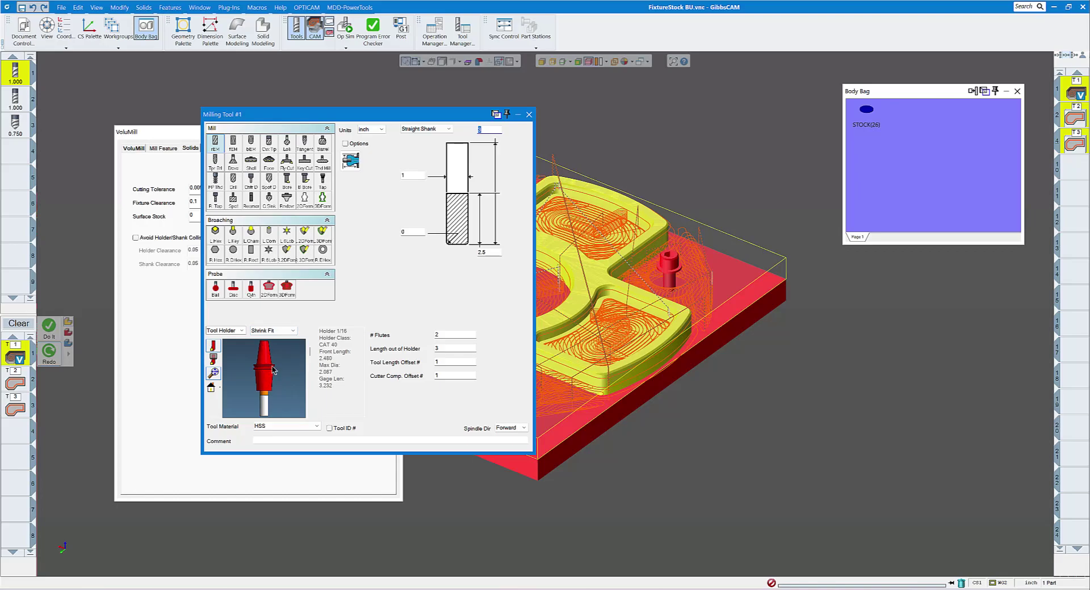
left_click(529, 115)
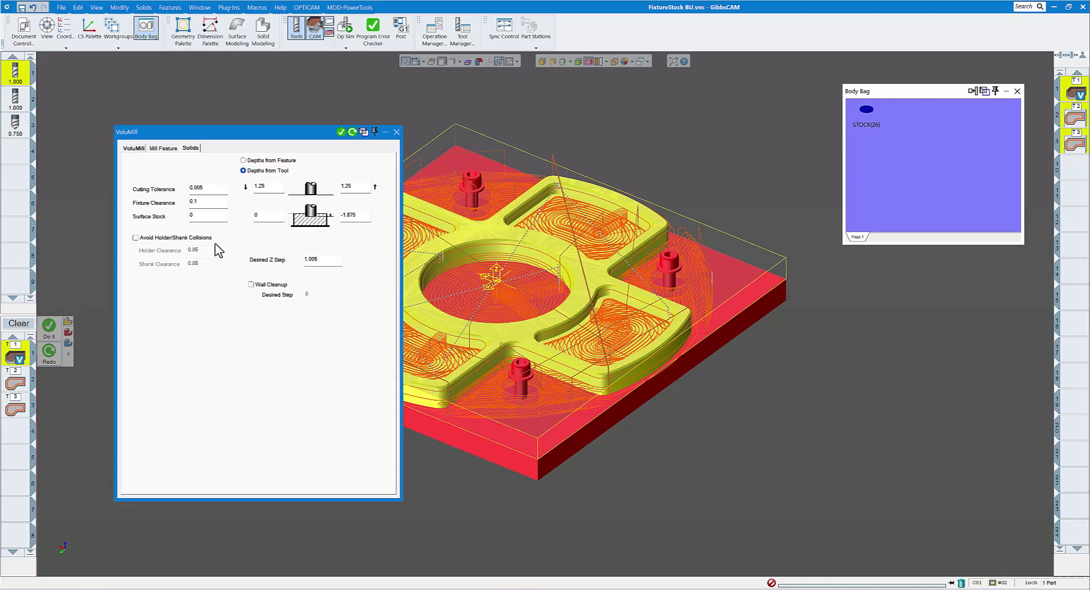
left_click(136, 239)
left_click(136, 239)
left_click(397, 133)
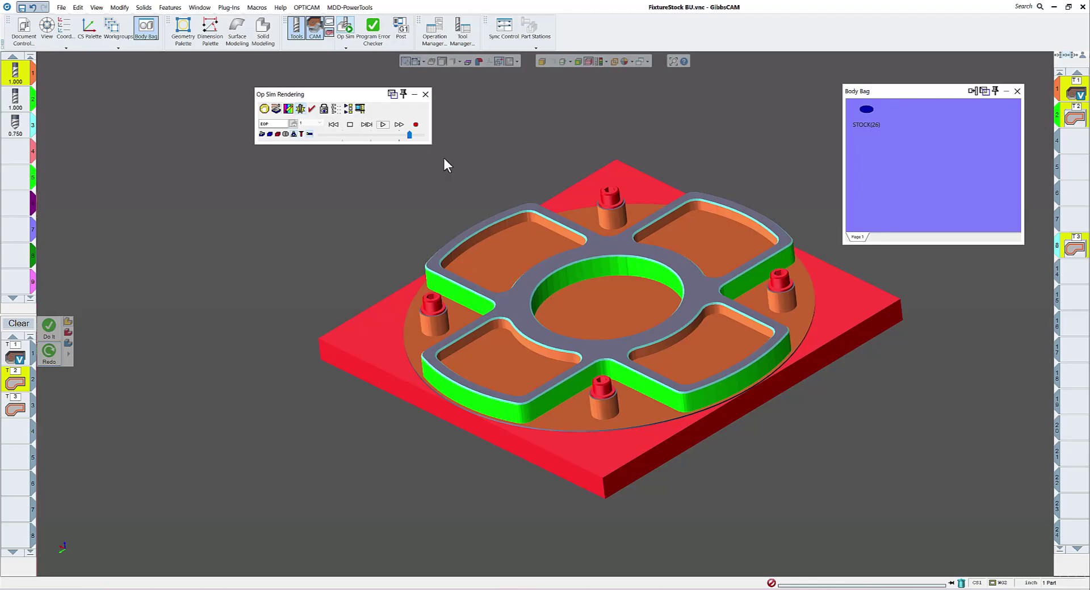
Exit the simulation, set the Process #2 Contour to Hit flats by adding passes, and recalculate its toolpath.
left_click(425, 94)
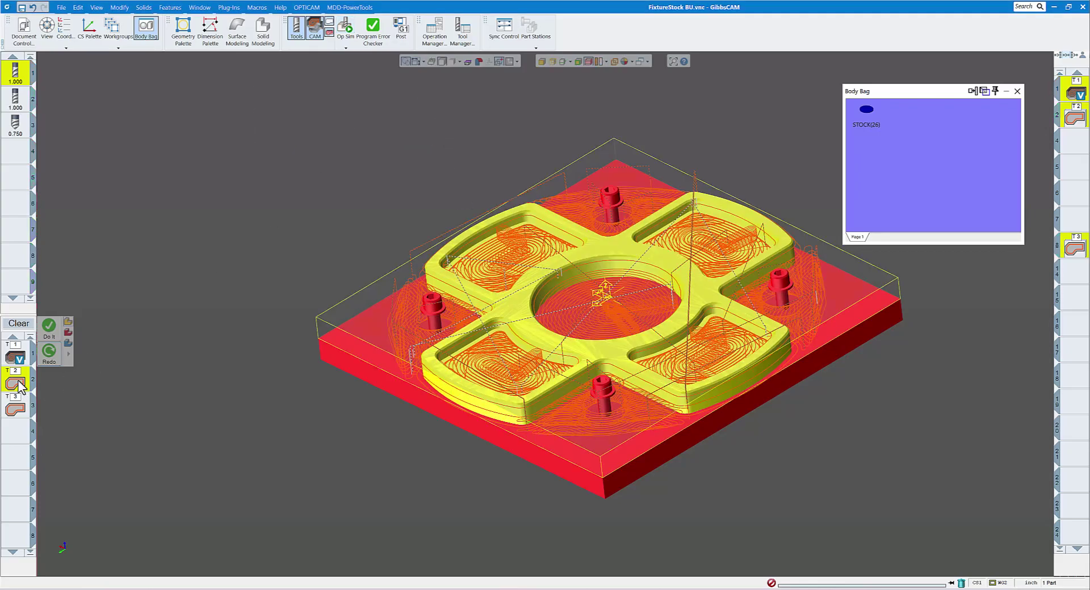
double_click(16, 384)
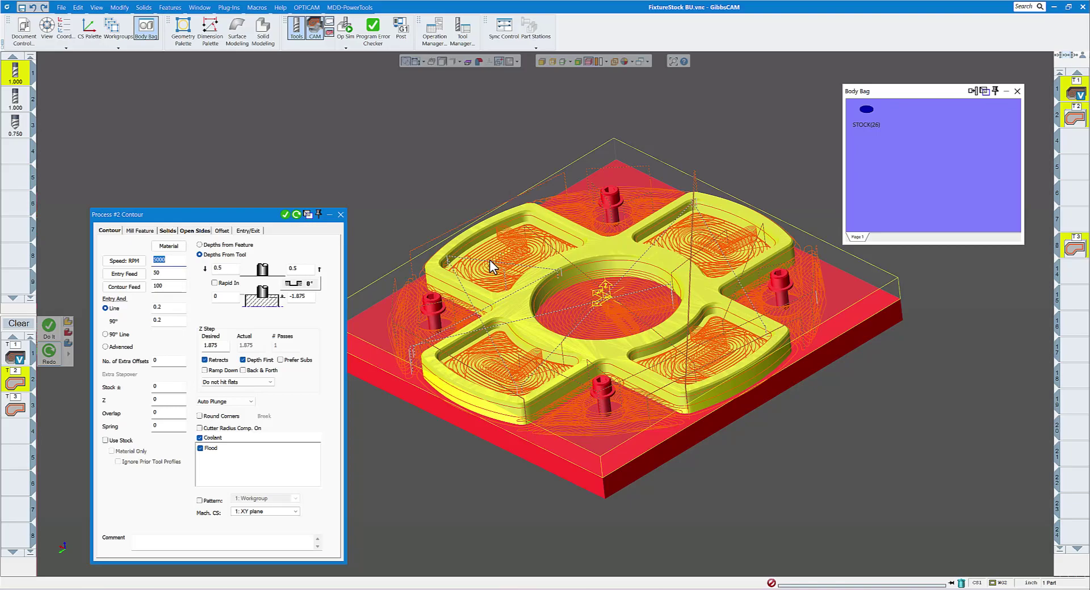
left_click(222, 383)
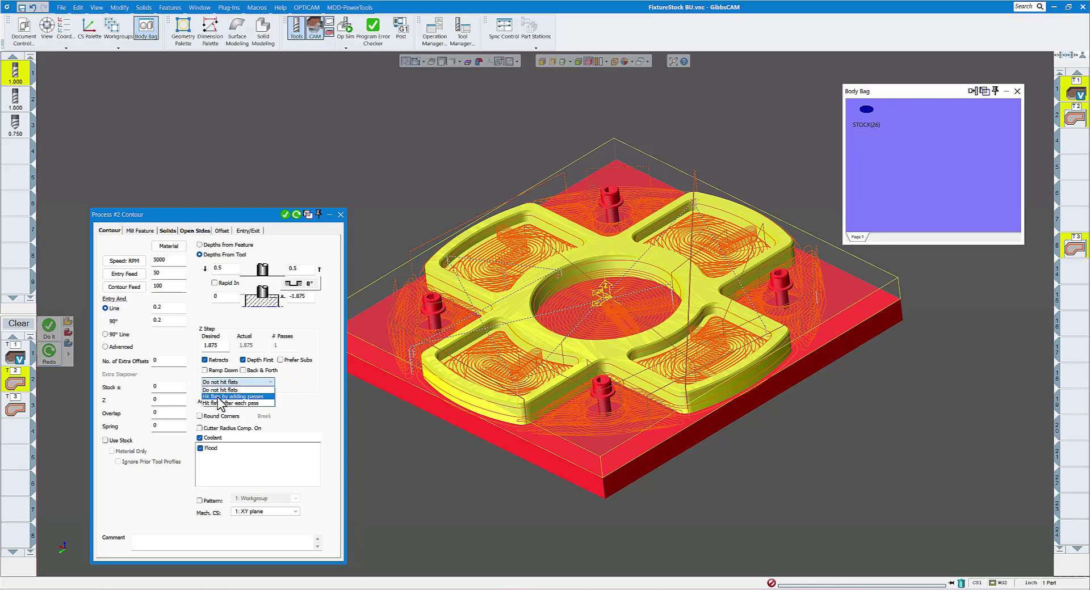
left_click(218, 397)
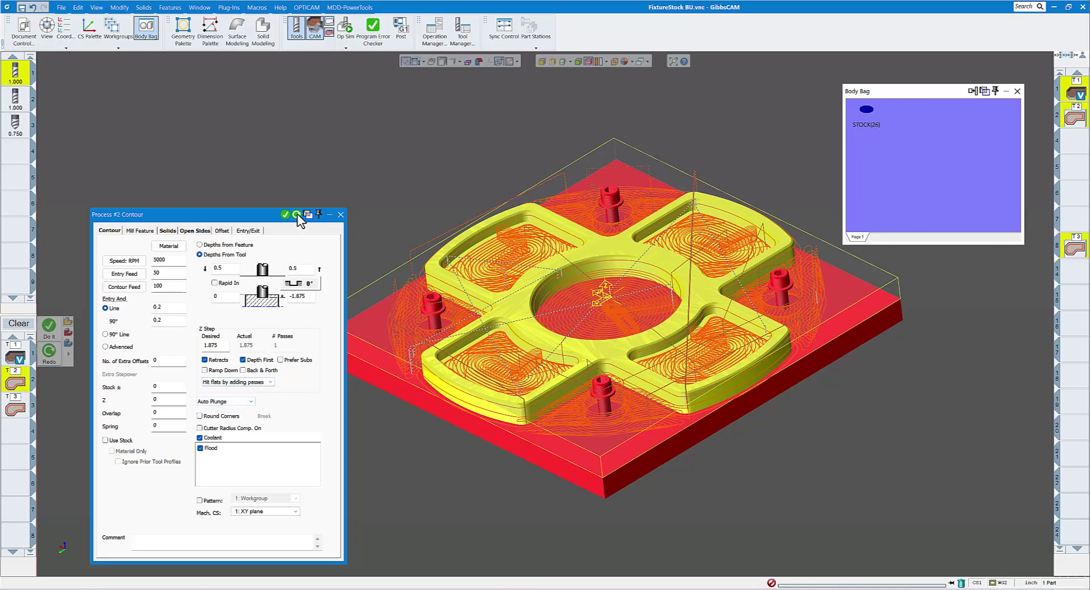
left_click(297, 214)
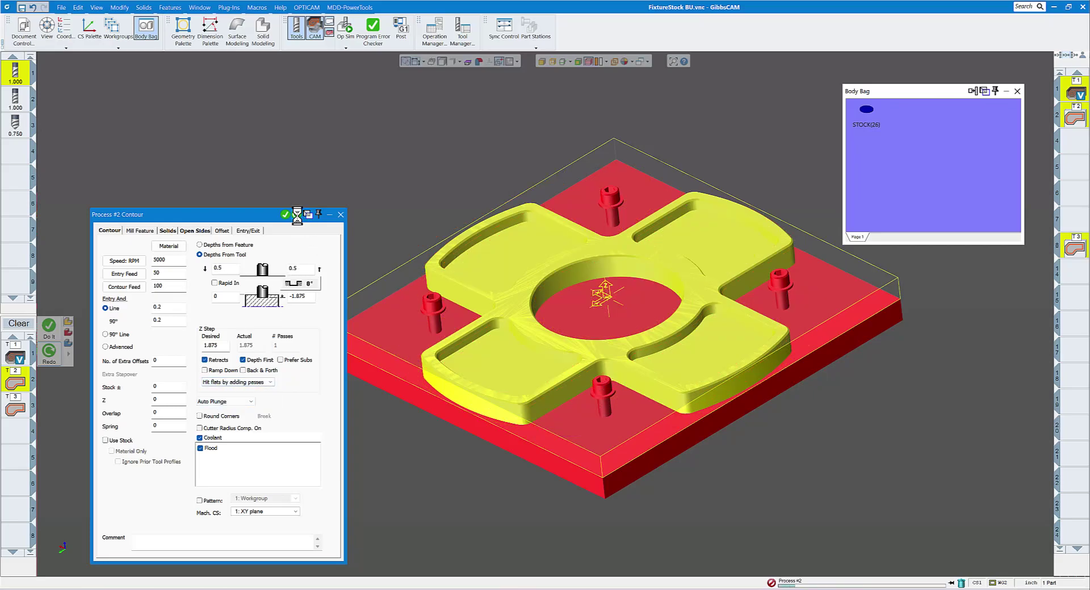
left_click(341, 215)
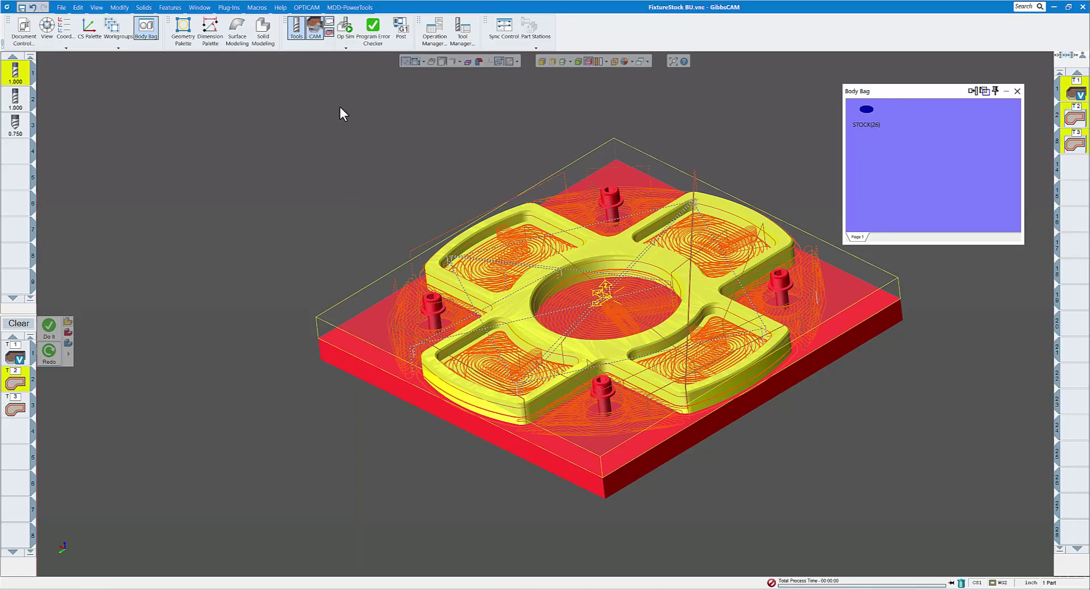
Replay the operation simulation from the start, slowing it down to examine the contour passes, and exit it.
left_click(346, 29)
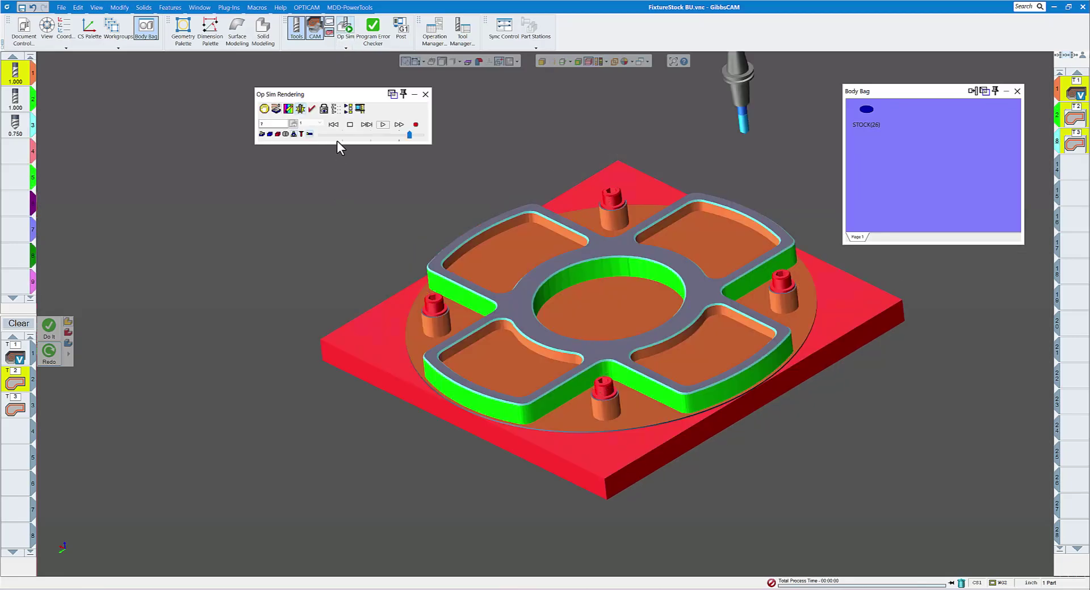
left_click(333, 125)
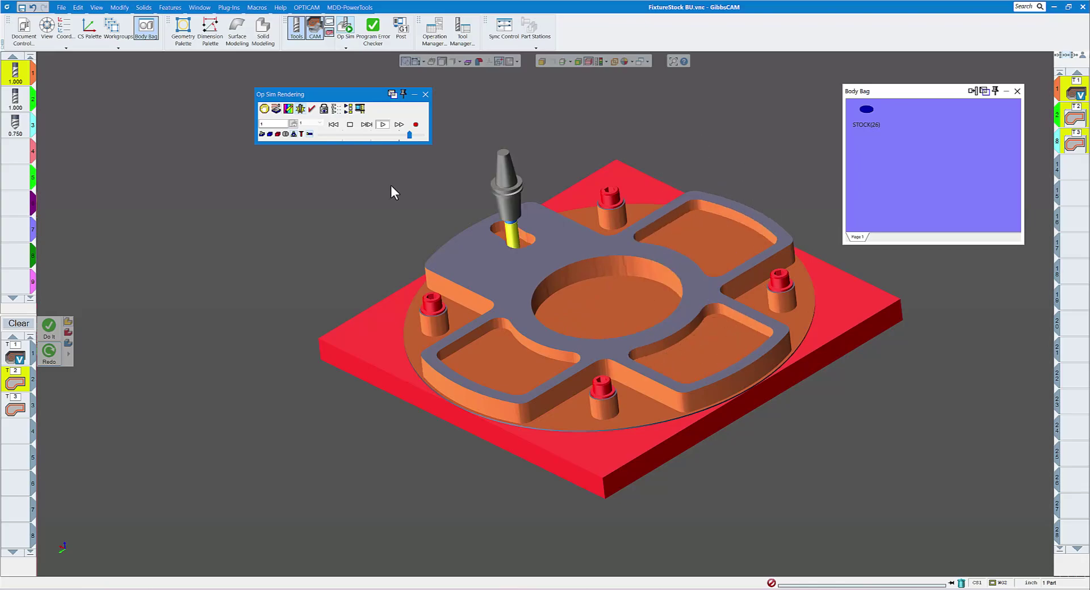
left_click(345, 135)
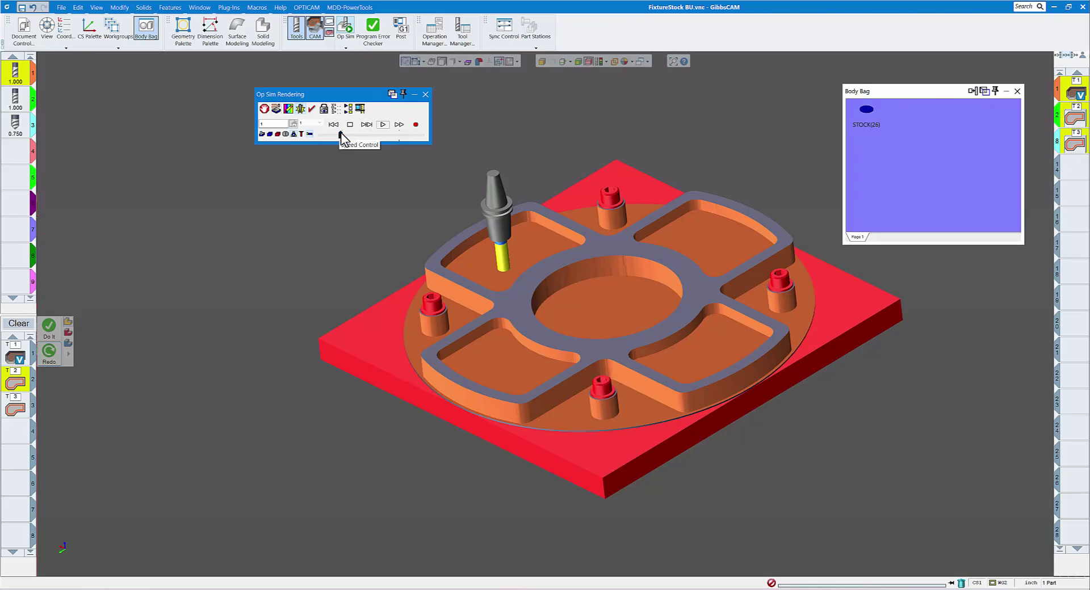
left_click(382, 125)
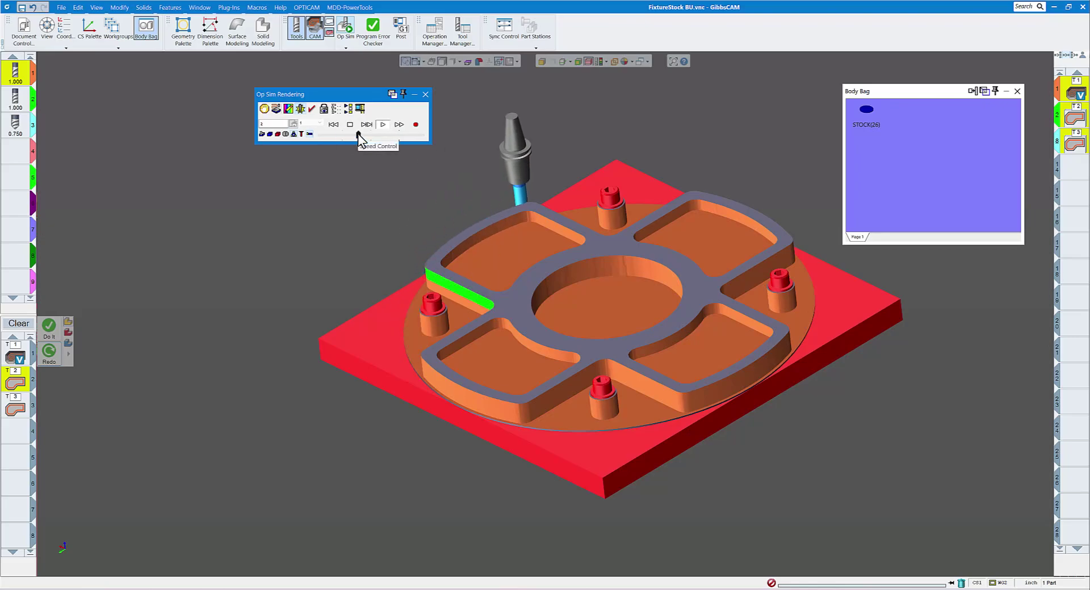
left_click(356, 134)
left_click(350, 125)
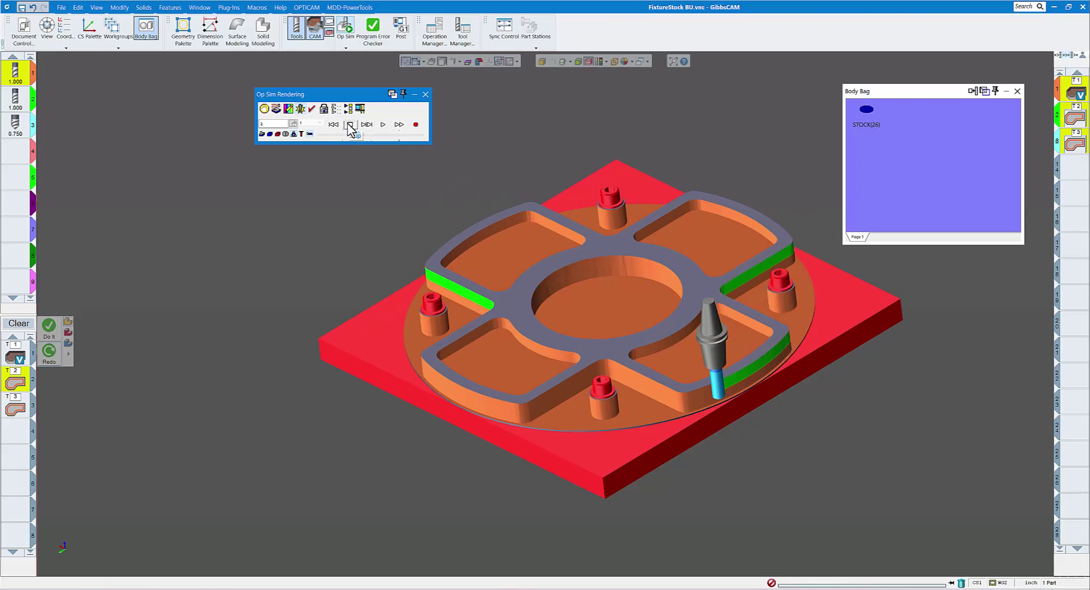
left_click(383, 126)
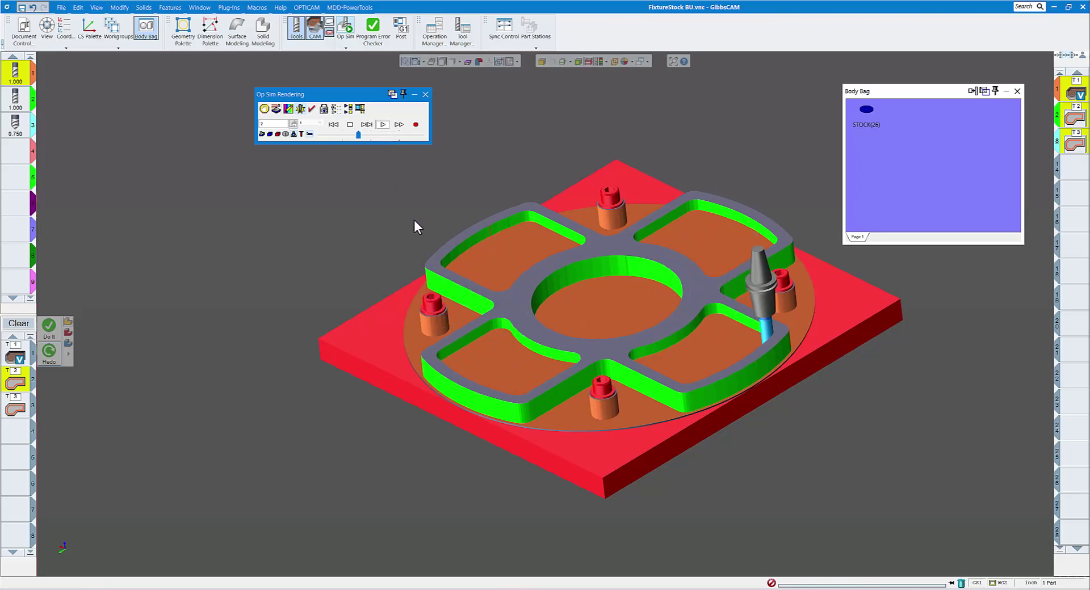
left_click(383, 135)
left_click(425, 95)
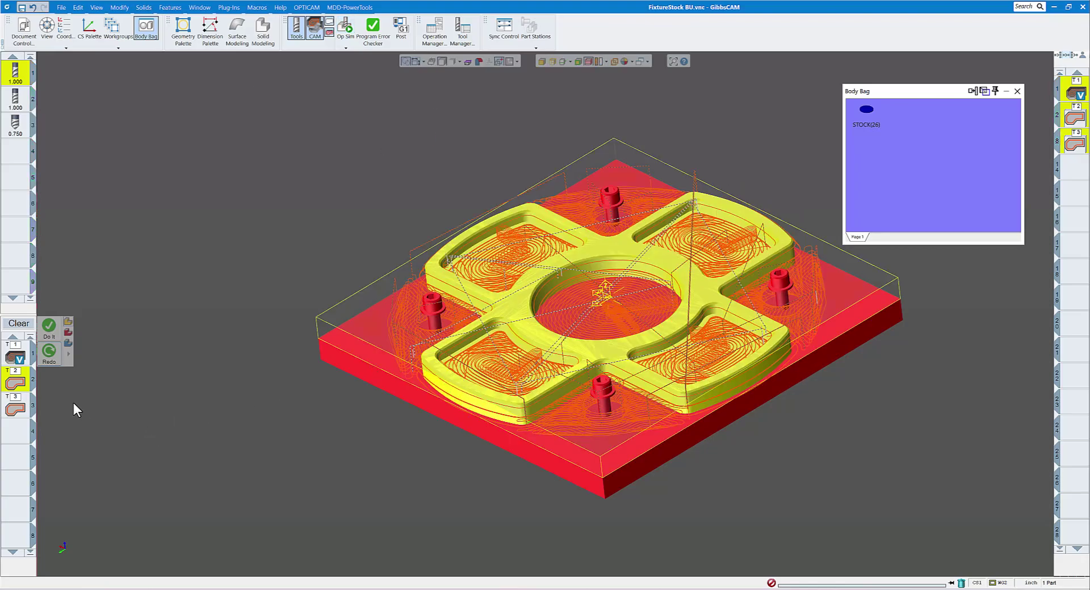
Set the Process #2 Contour to Hit flats after each pass, recalculate its toolpath, and open the operation simulation.
double_click(23, 382)
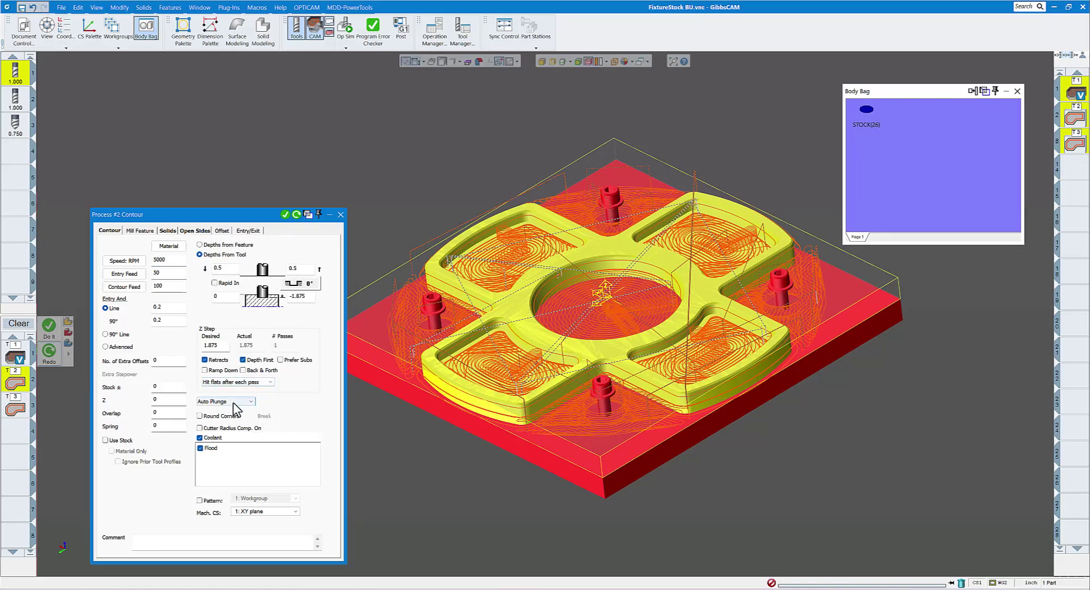
left_click(296, 214)
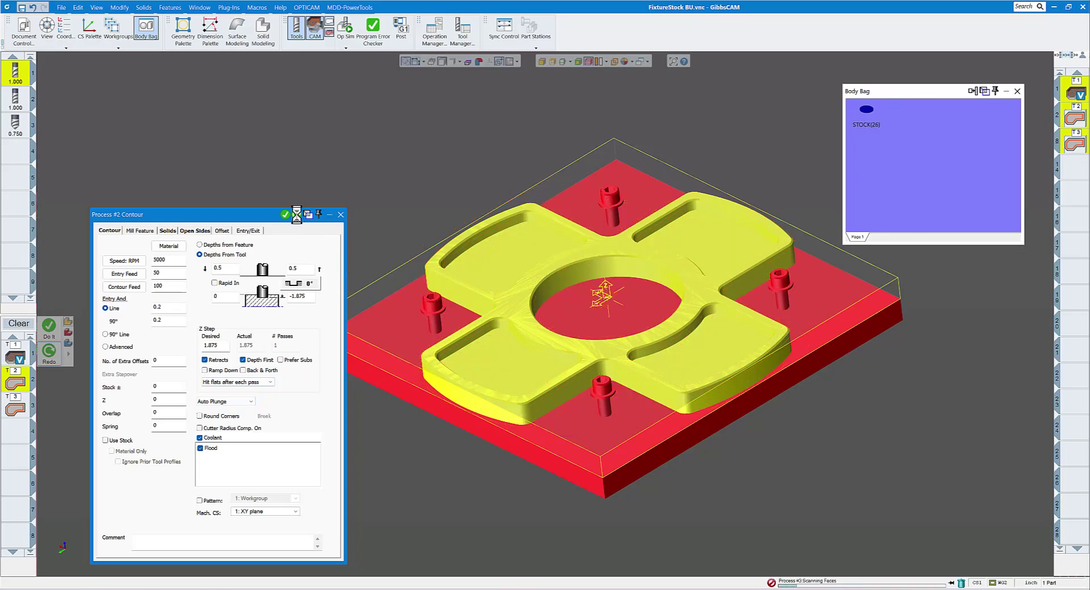
left_click(341, 215)
left_click(351, 32)
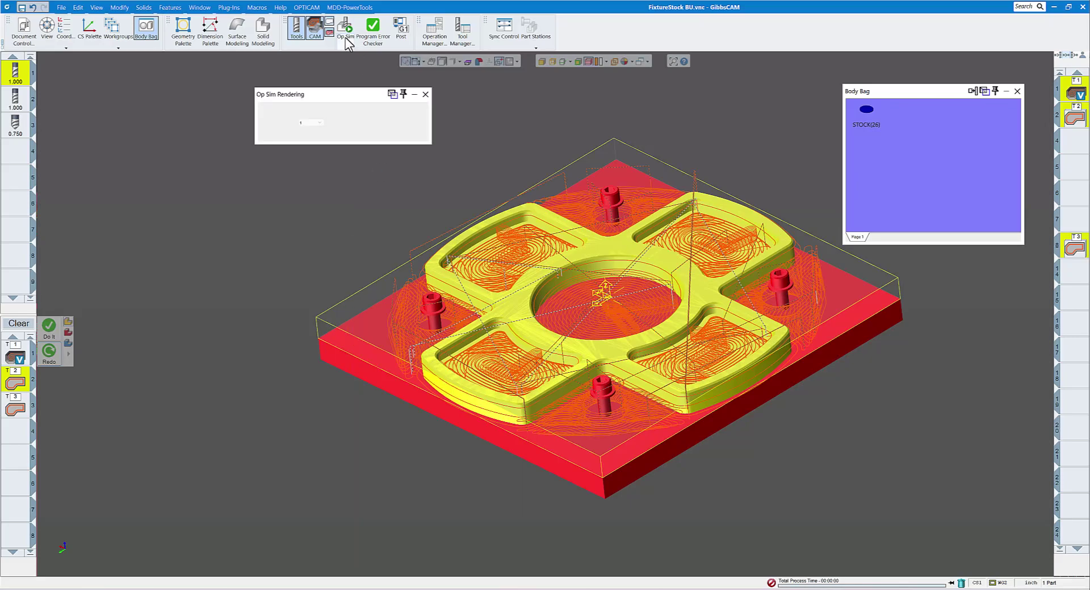
Play the operation simulation, slowing it at the start of the contour passes to examine them through to the finished part.
left_click_drag(353, 98, 337, 99)
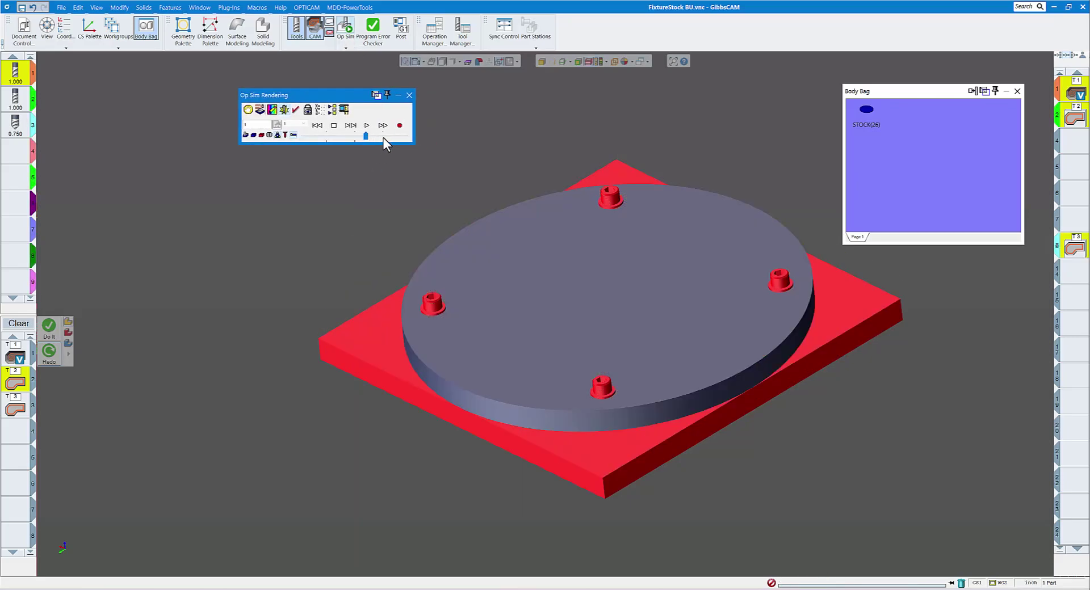
left_click(367, 126)
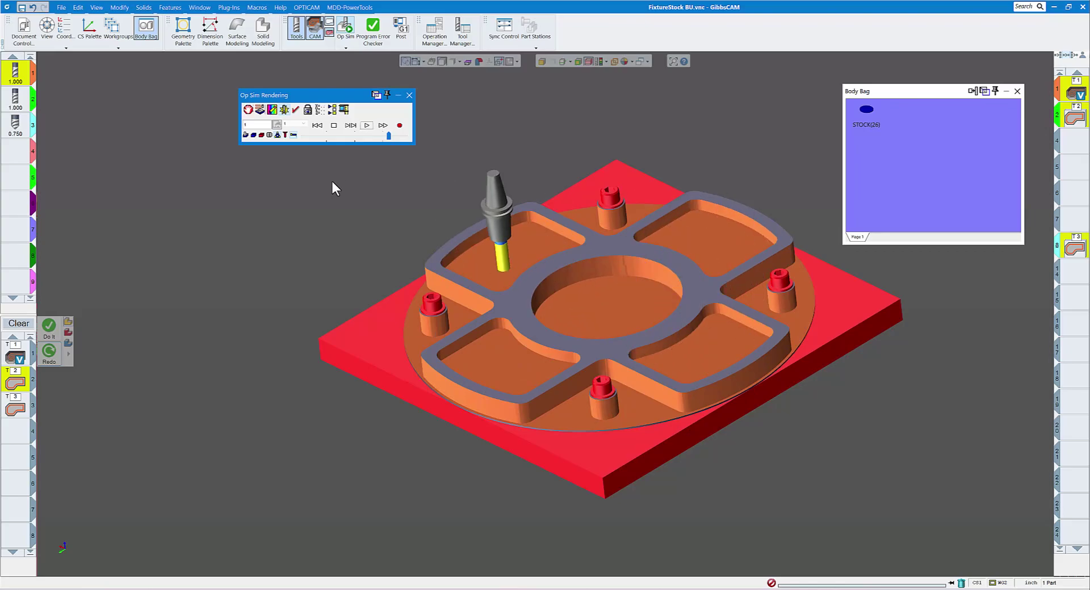
left_click(331, 135)
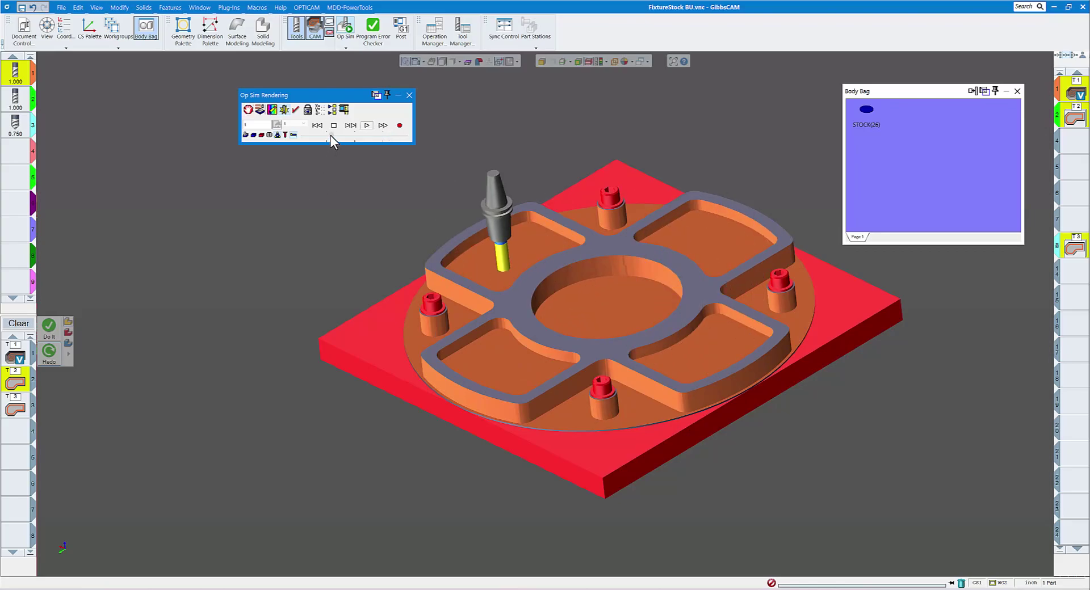
left_click(367, 125)
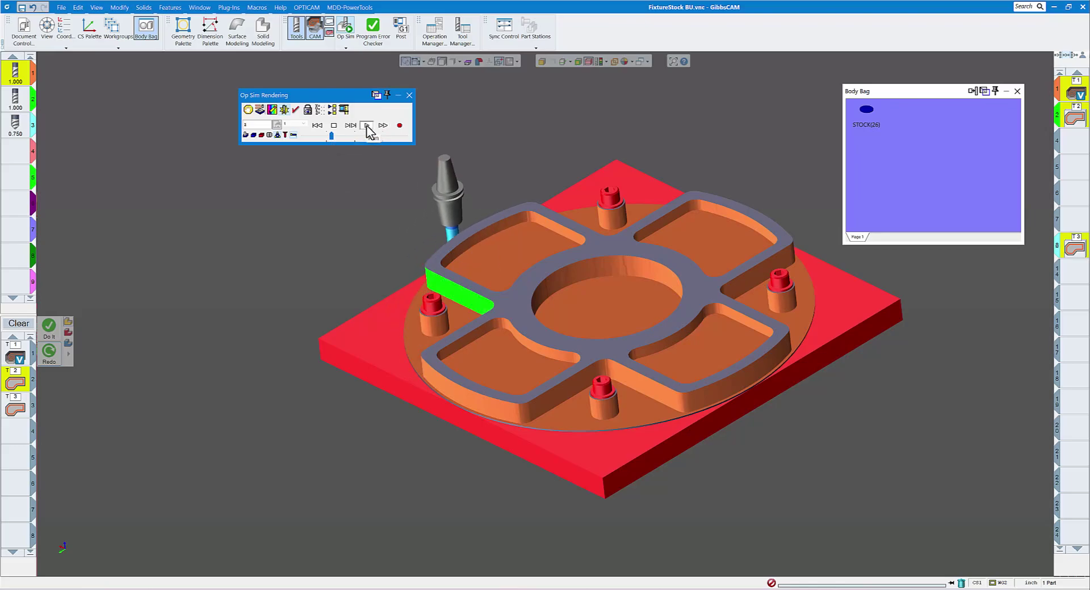
left_click(341, 136)
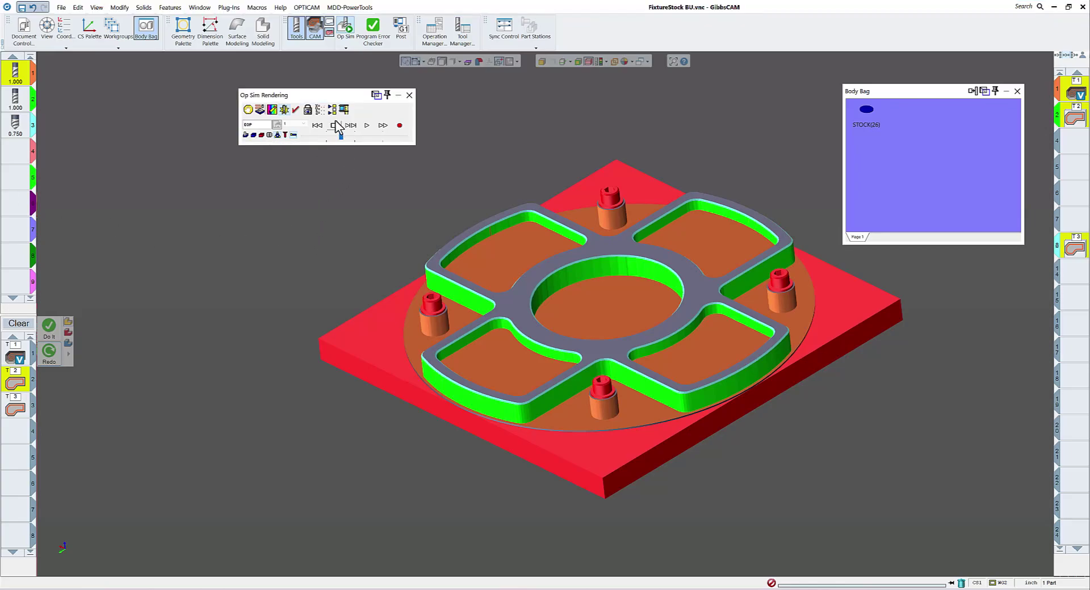
mouse_move(321, 99)
left_mouse_down()
mouse_move(353, 107)
mouse_move(338, 109)
left_mouse_up()
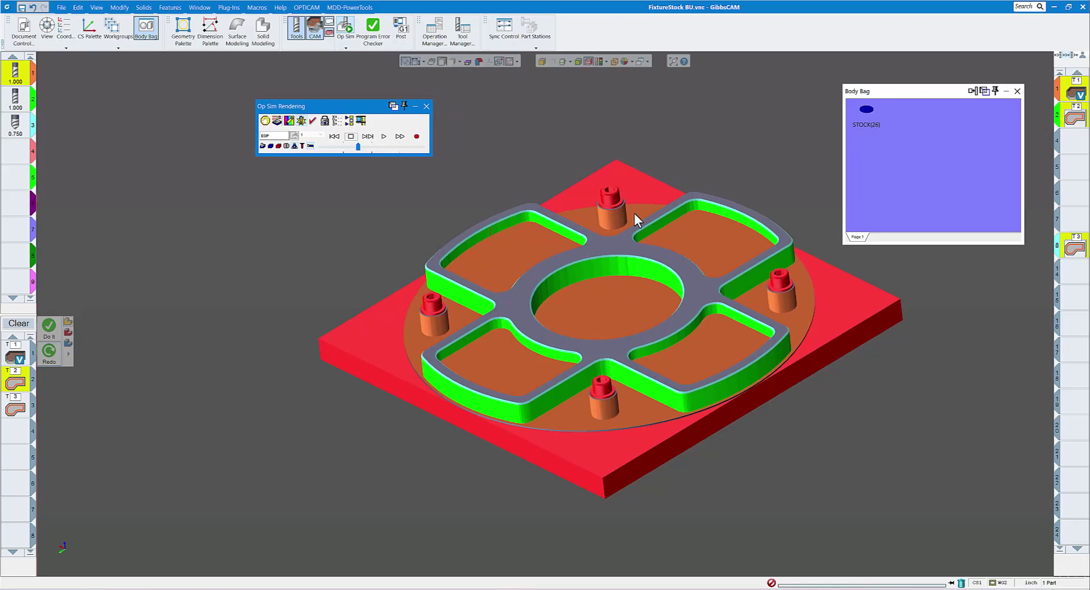
Set the simulation performance to Fast in the Op/Tool Simulation Settings and examine the simulated part from several angles.
right_click(341, 108)
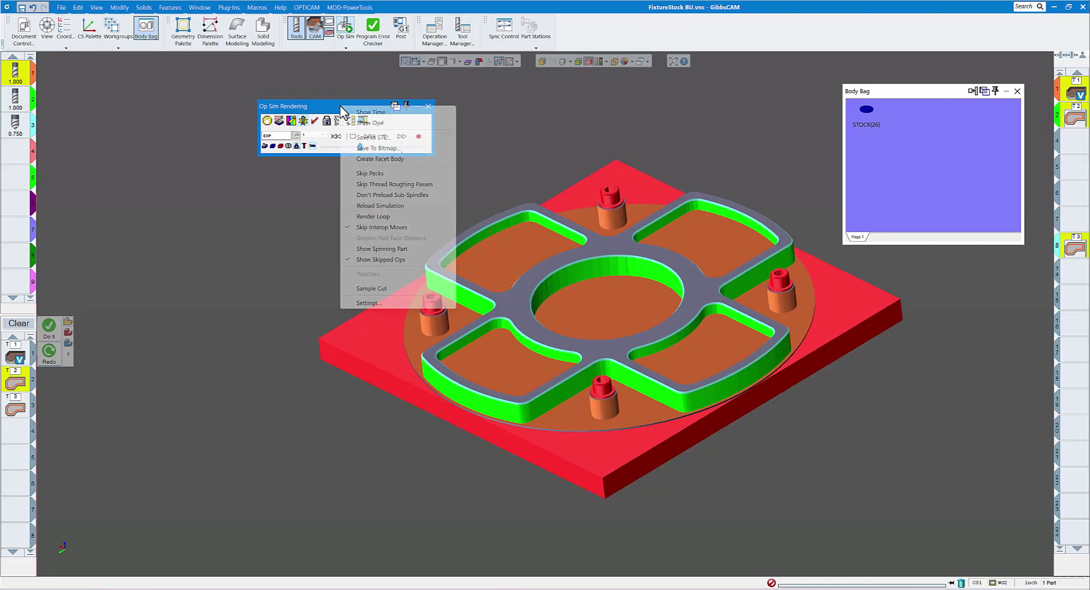
left_click(366, 303)
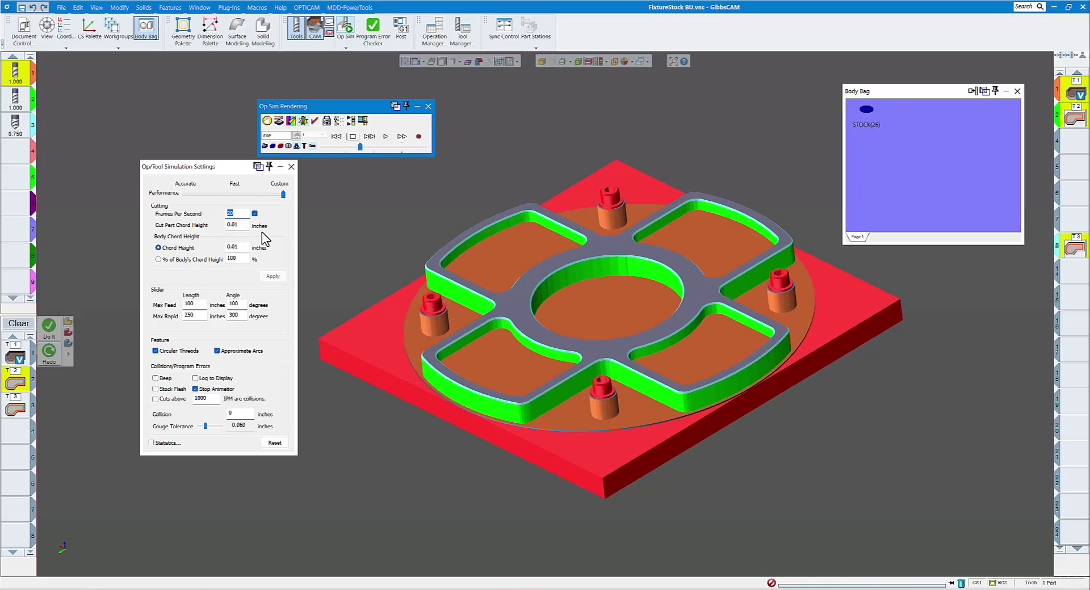
left_click(234, 196)
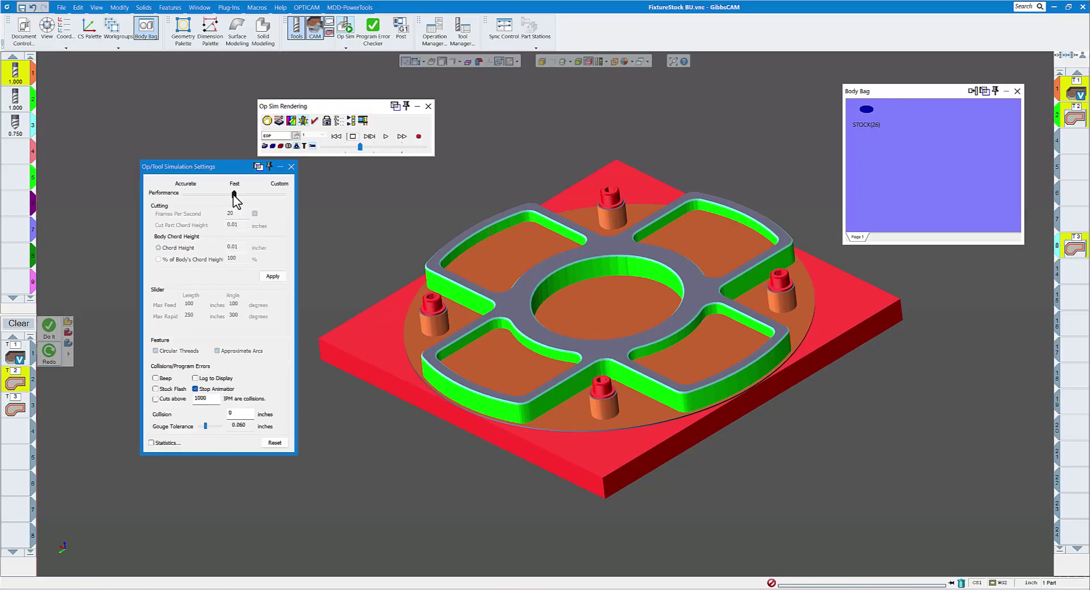
left_click(291, 167)
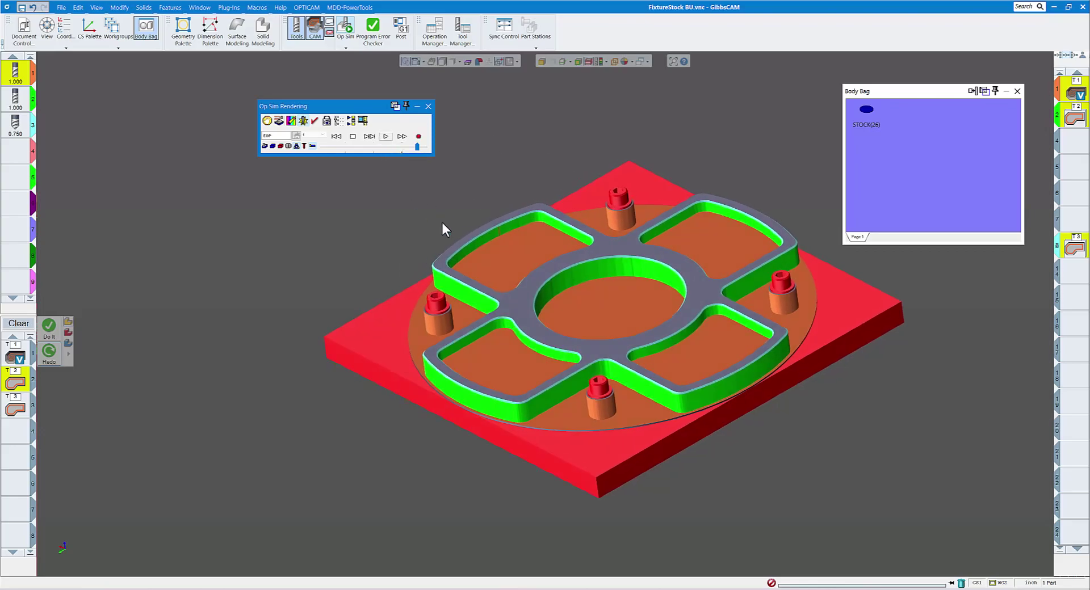
key("Left")
key("Left")
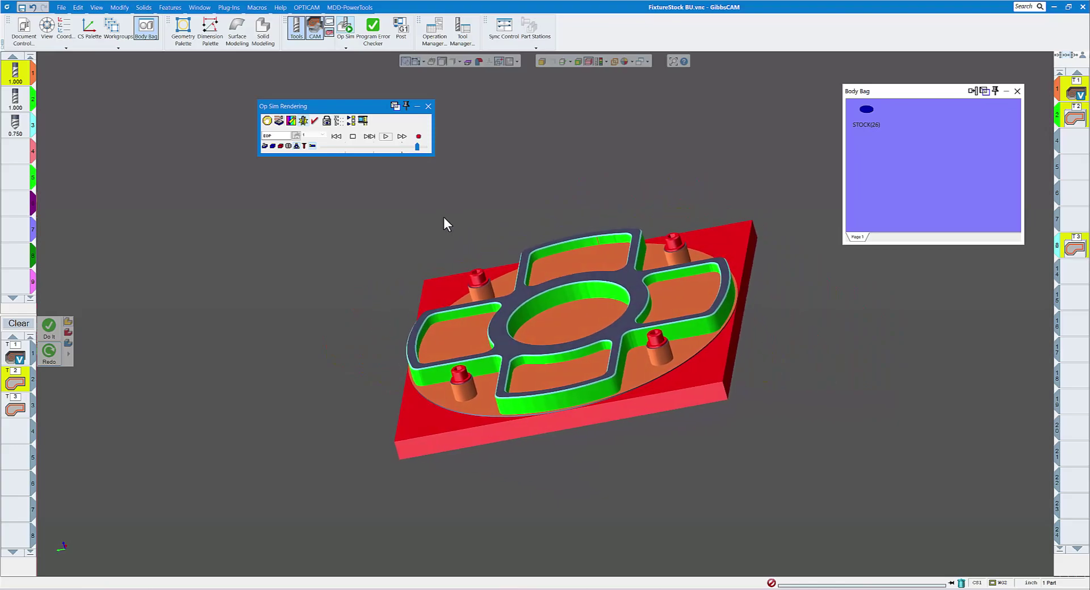
key("Left")
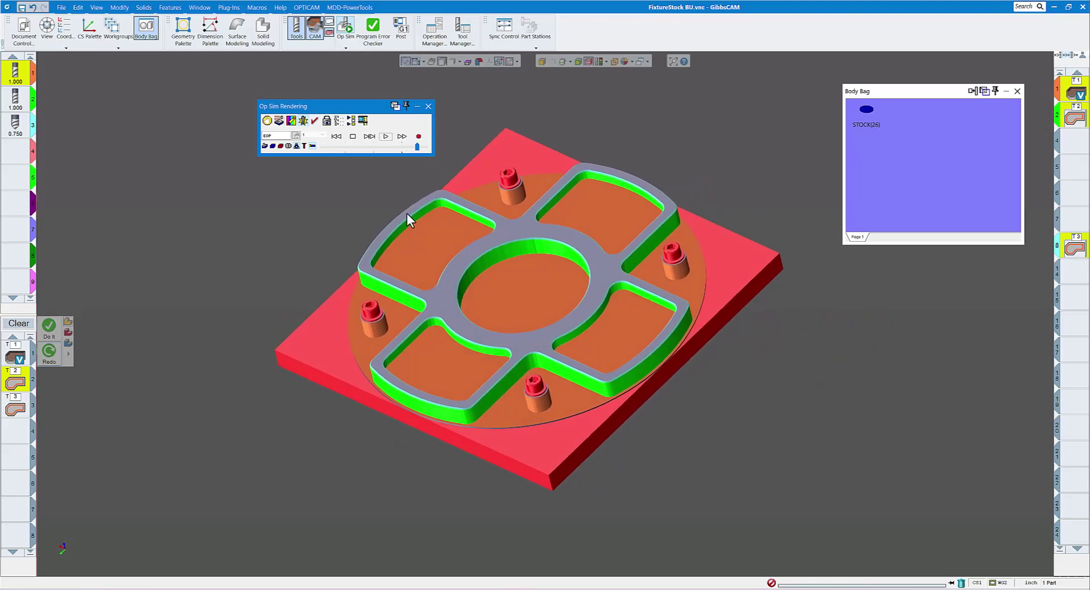
key("Left")
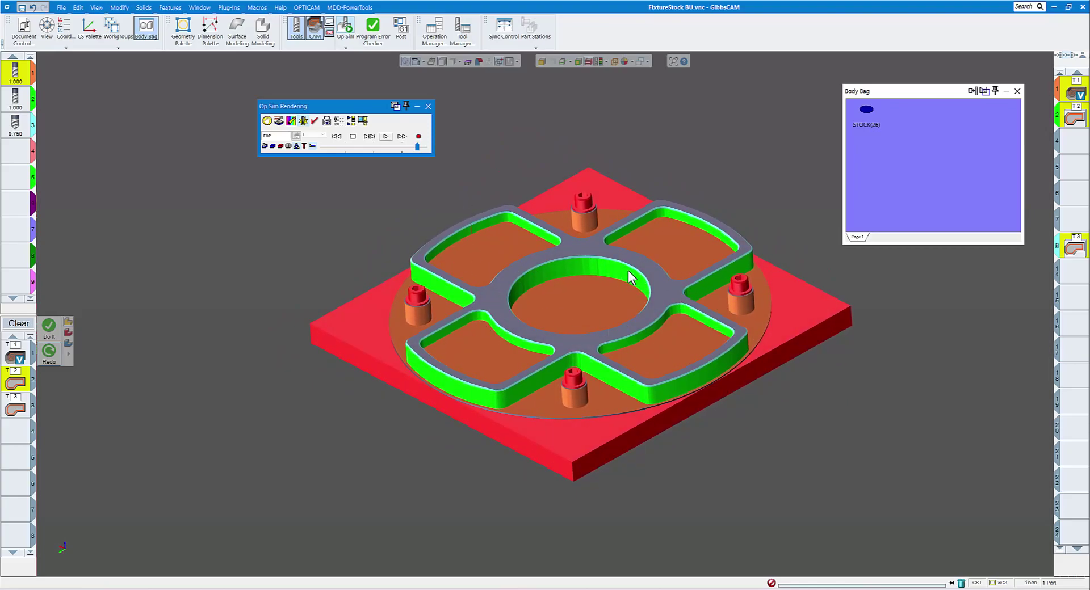
Set the simulation performance to Accurate, apply it, and replay the operation simulation to the end.
right_click(339, 109)
left_click(373, 306)
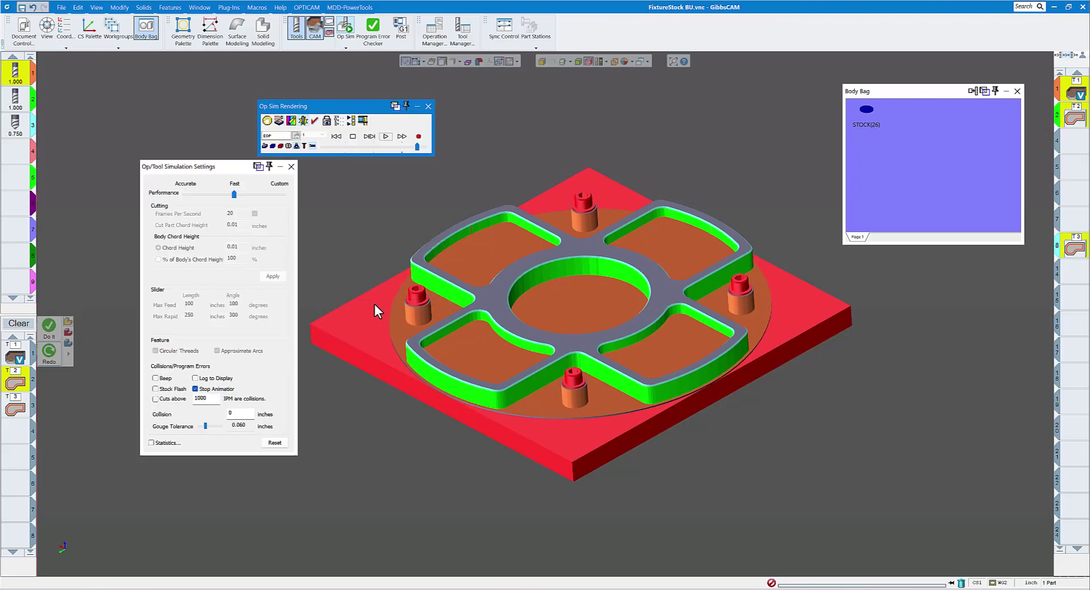
left_click(185, 194)
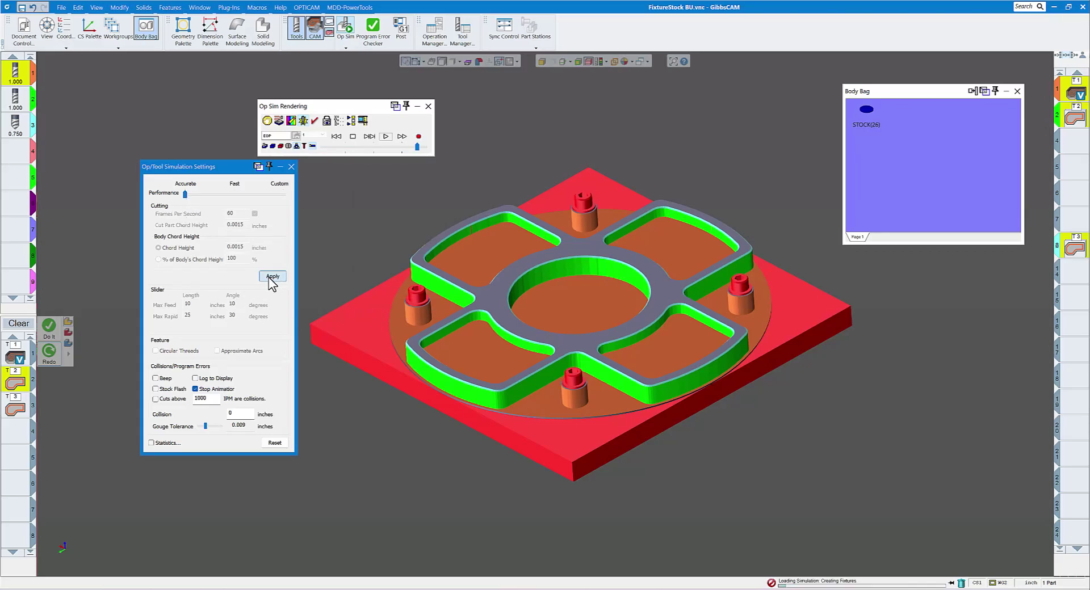
left_click(291, 167)
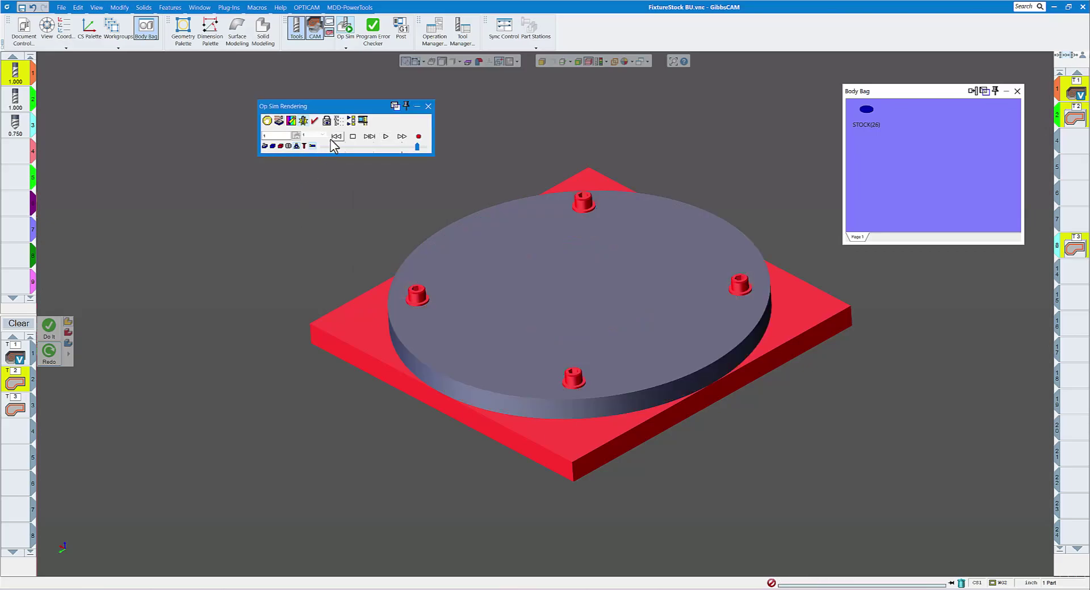
left_click(387, 137)
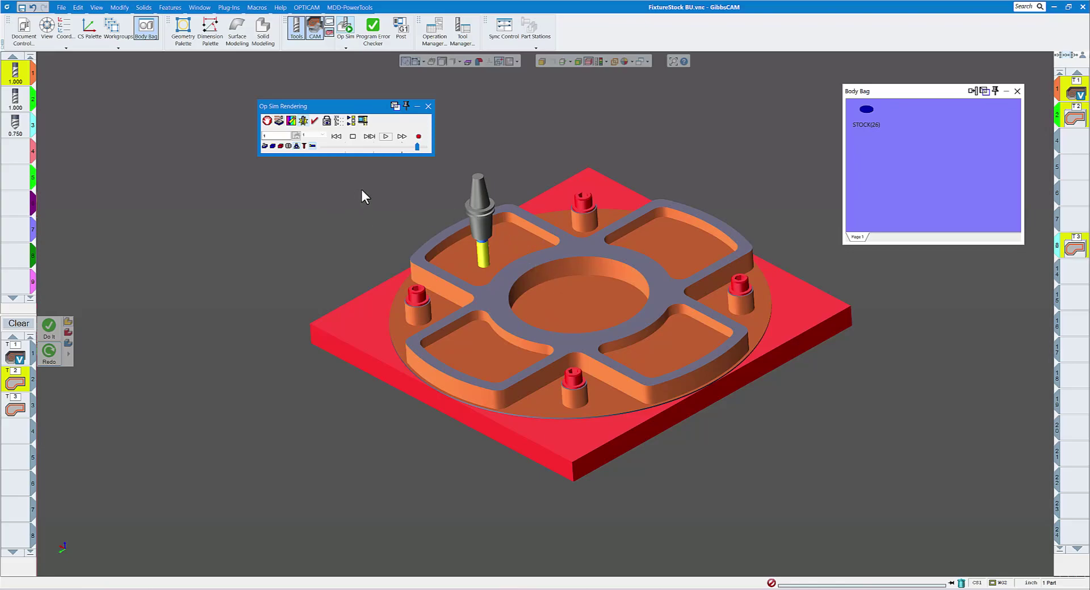
left_click(386, 137)
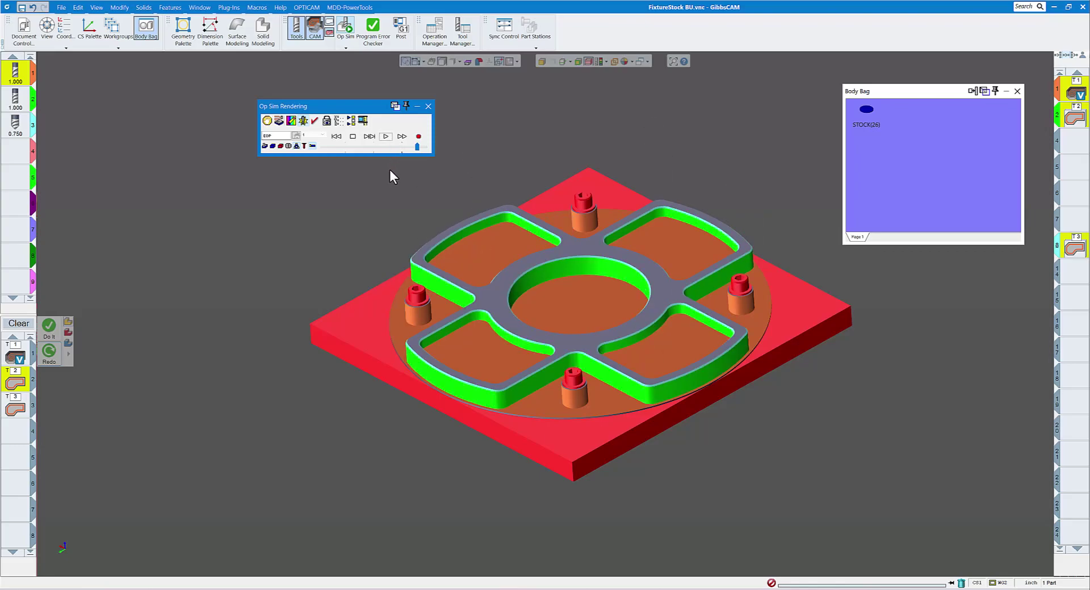
Examine the simulated part from several angles, review the simulation settings, and exit the operation simulation.
key("Right")
key("Right")
key("Right")
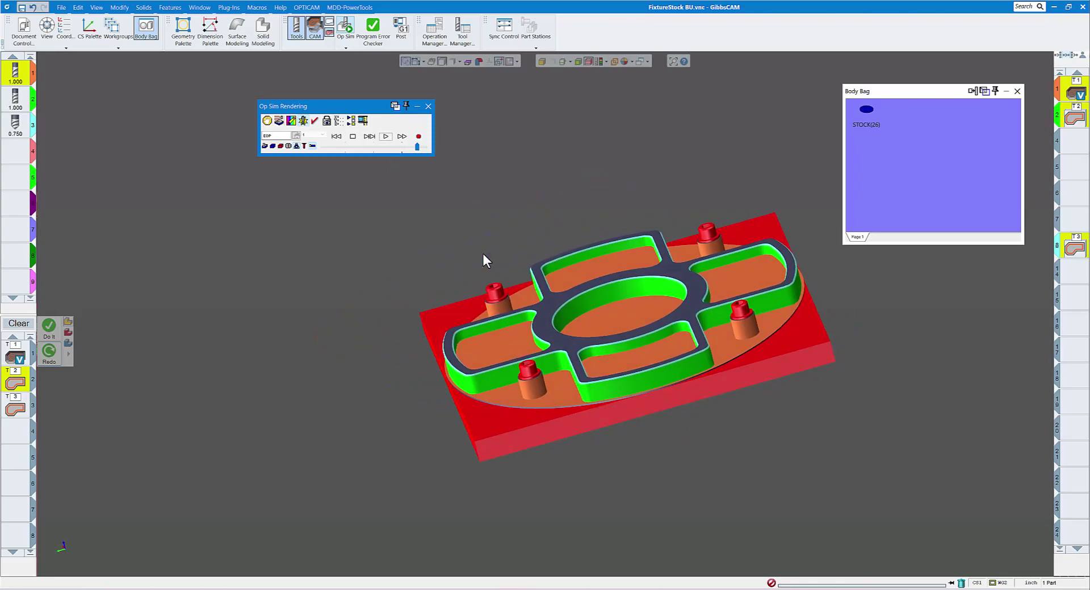
key("Right")
key("Right")
key("Right")
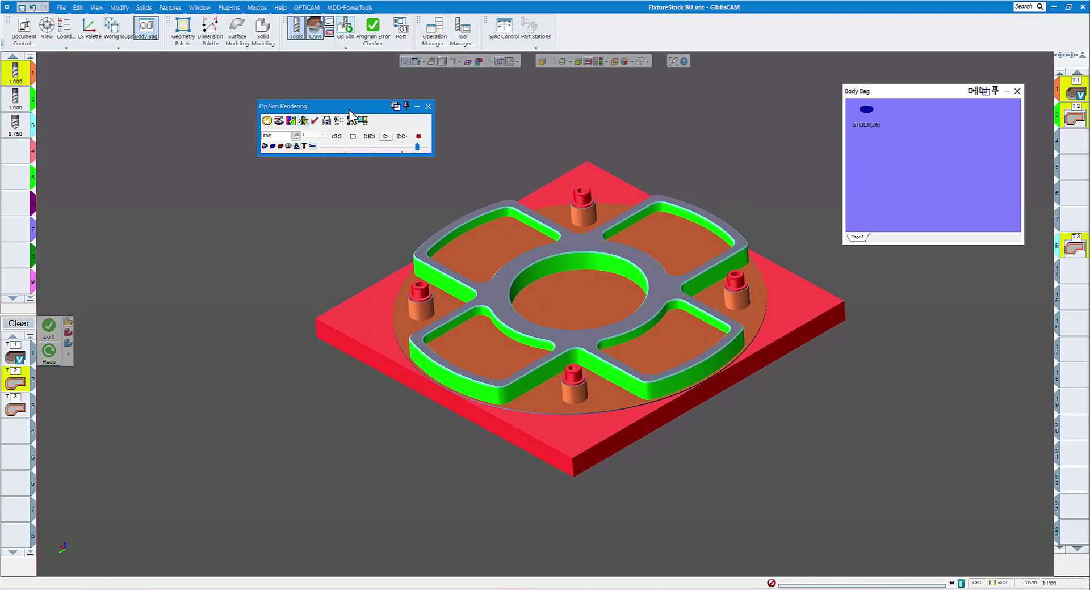
right_click(348, 110)
left_click(402, 306)
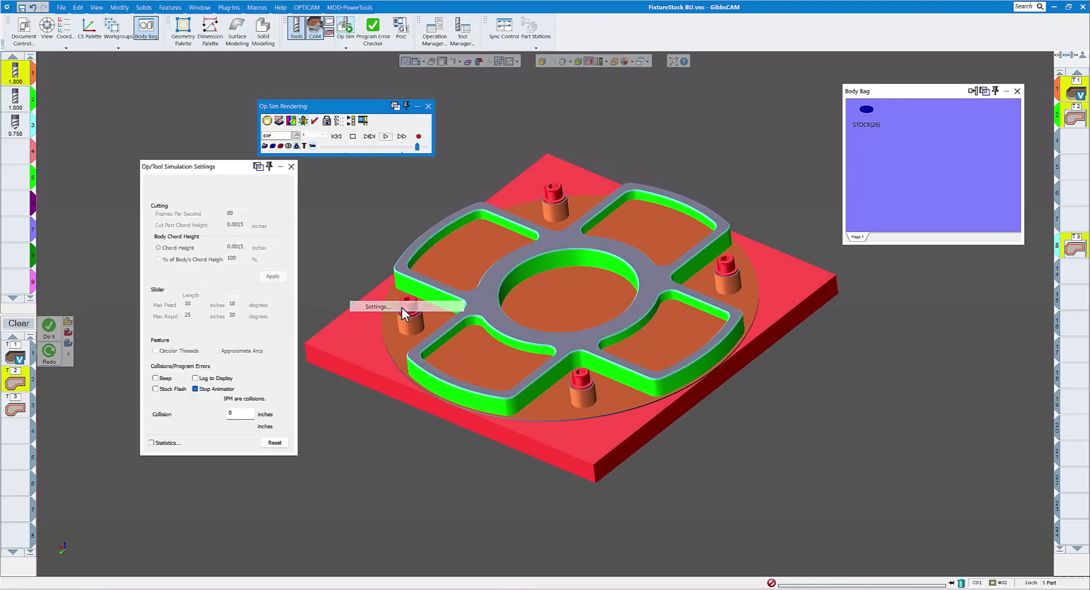
left_click(290, 167)
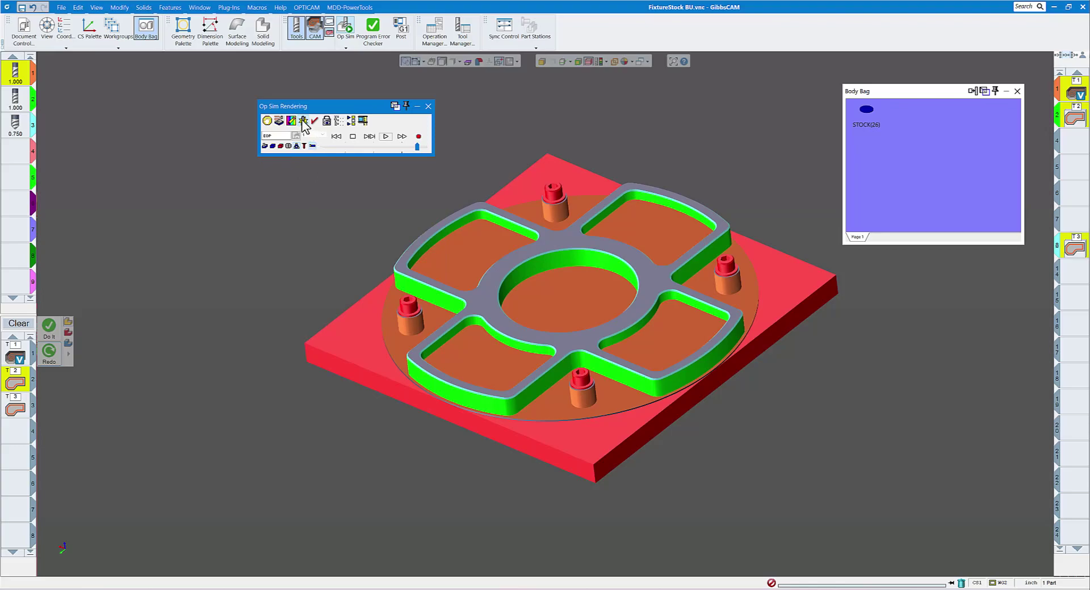
left_click(429, 107)
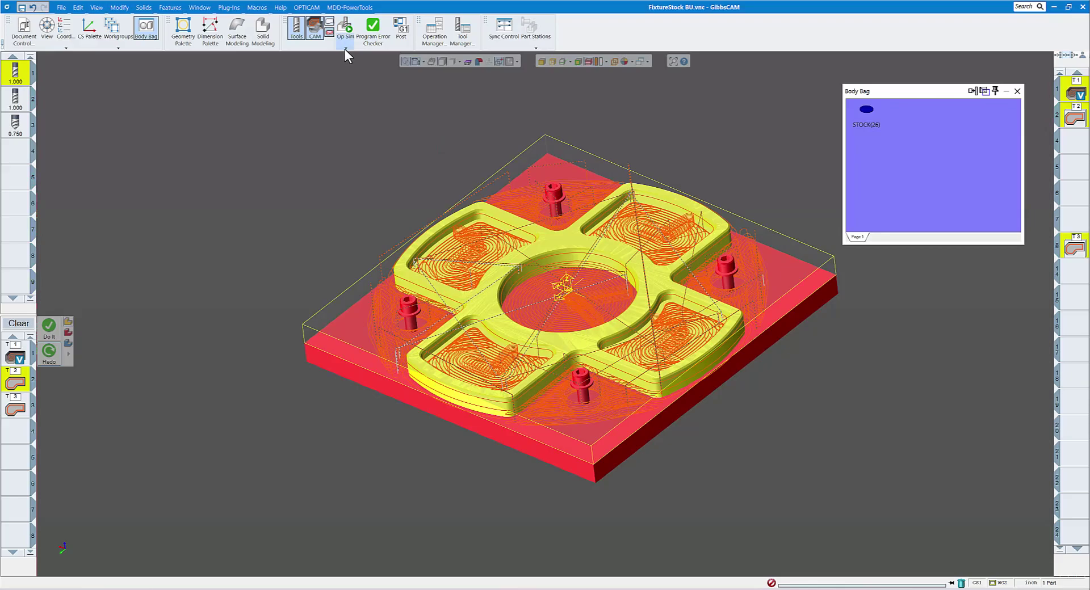
Open the Tool Sim, scrub through the milling toolpath around the bolts and pockets, and exit it.
left_click(345, 49)
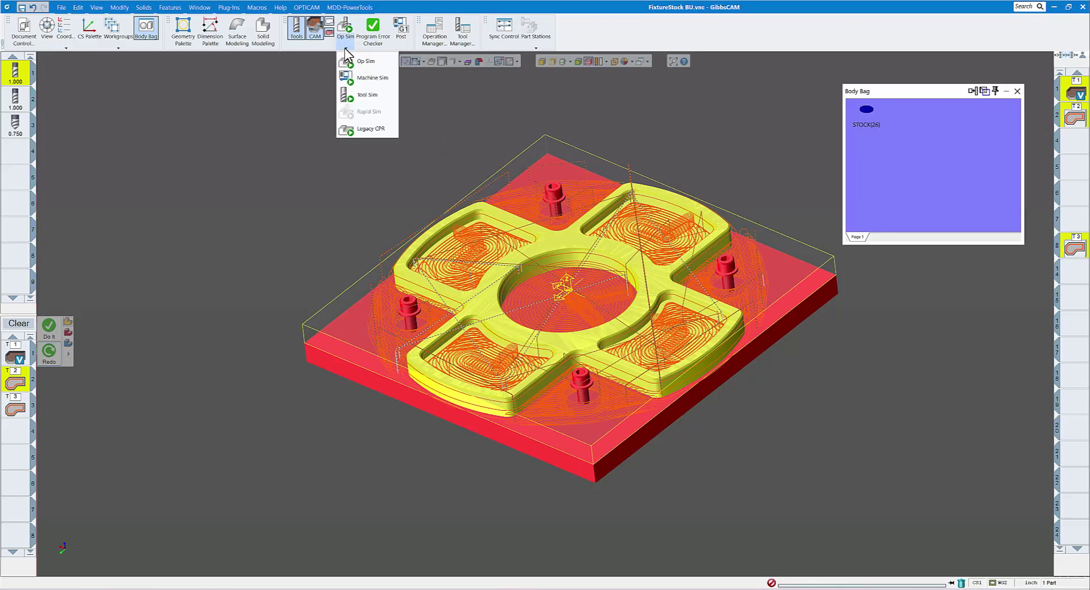
left_click(359, 95)
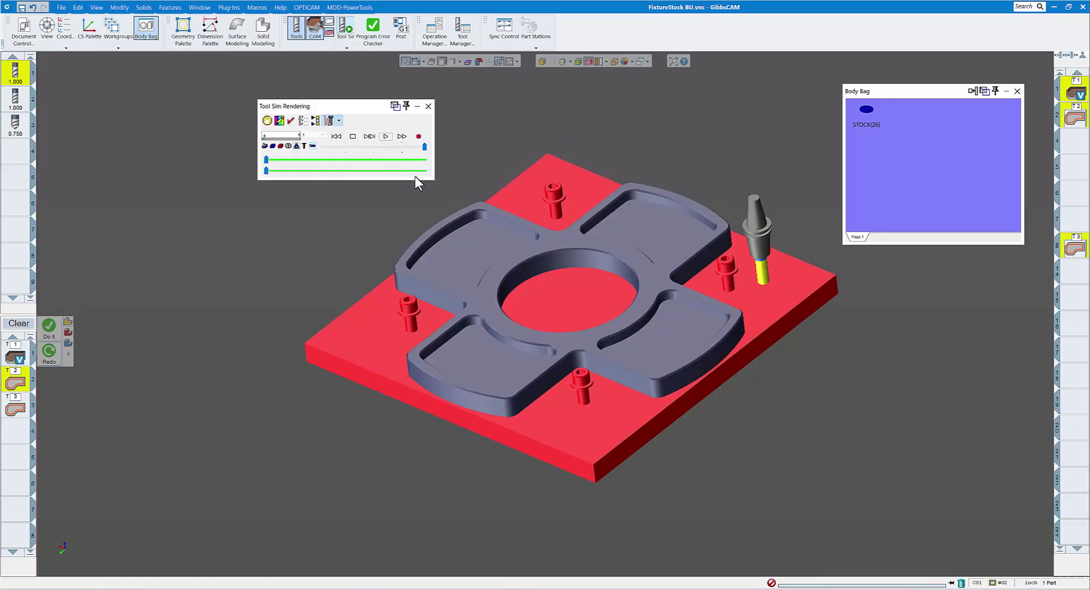
left_click_drag(266, 166, 390, 161)
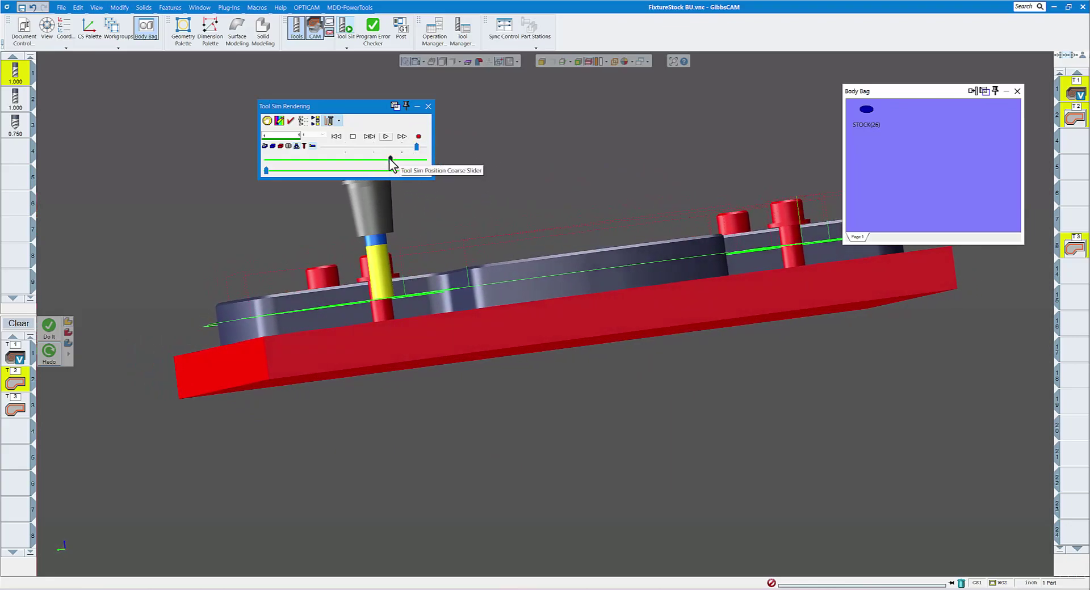
mouse_move(391, 159)
left_mouse_down()
mouse_move(366, 159)
mouse_move(385, 160)
left_mouse_up()
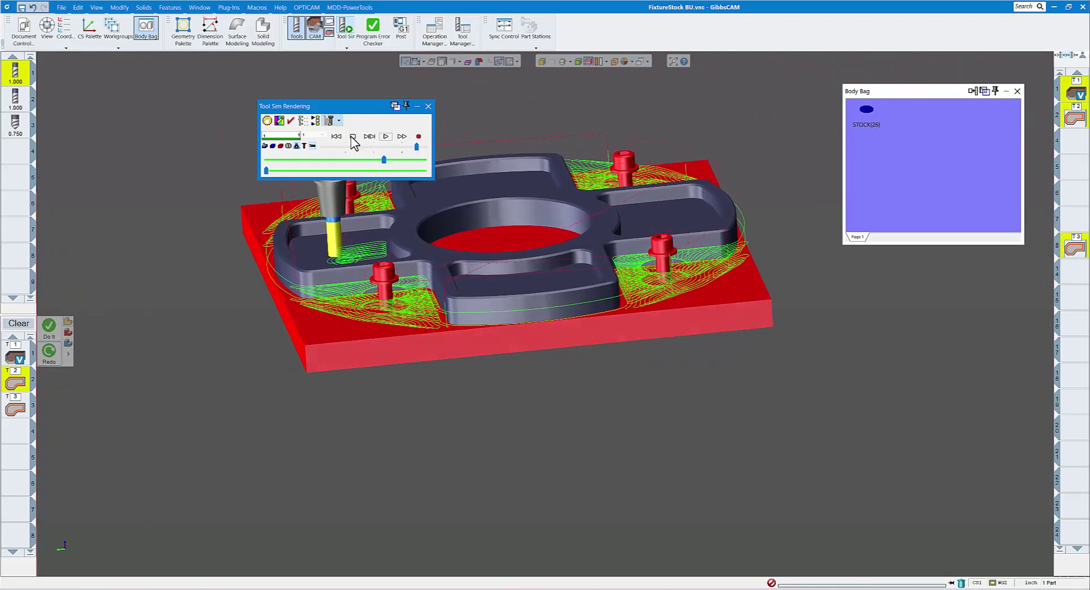
left_click(429, 106)
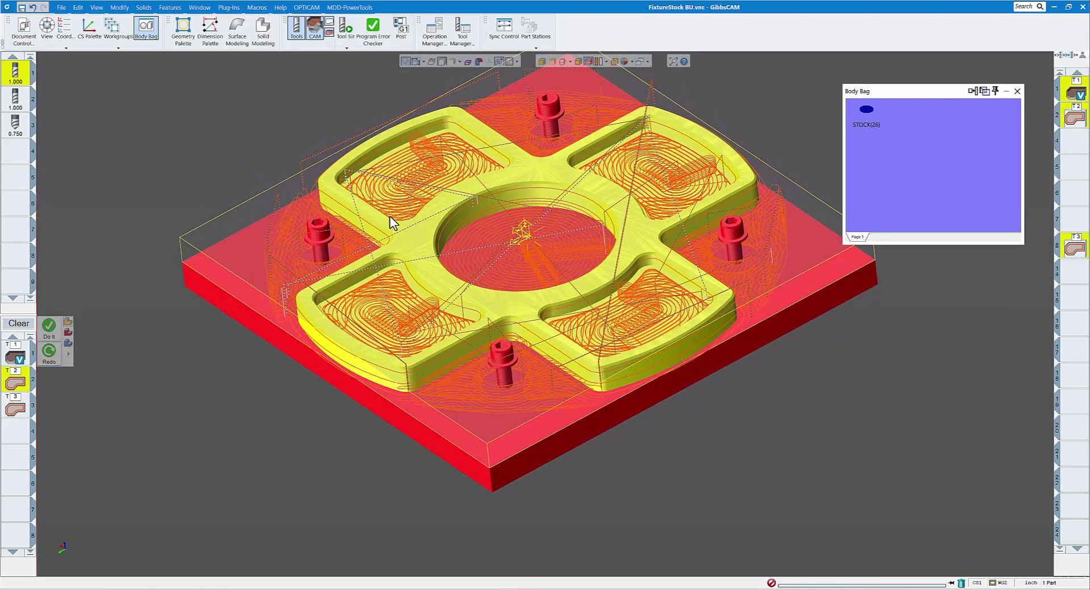
Open the properties of the yellow part body.
right_click(418, 243)
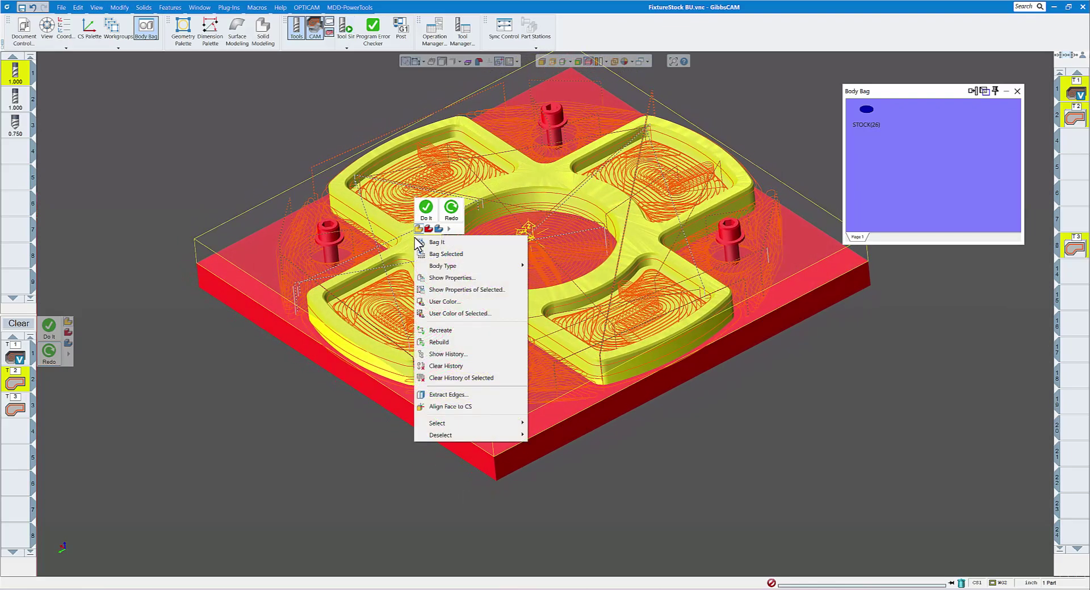
left_click(446, 279)
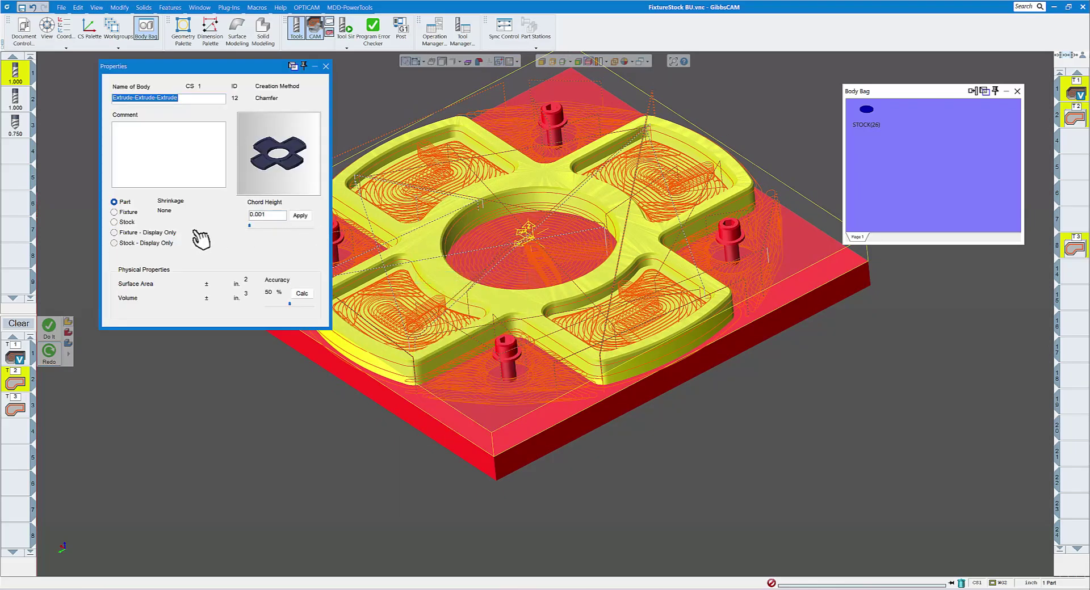